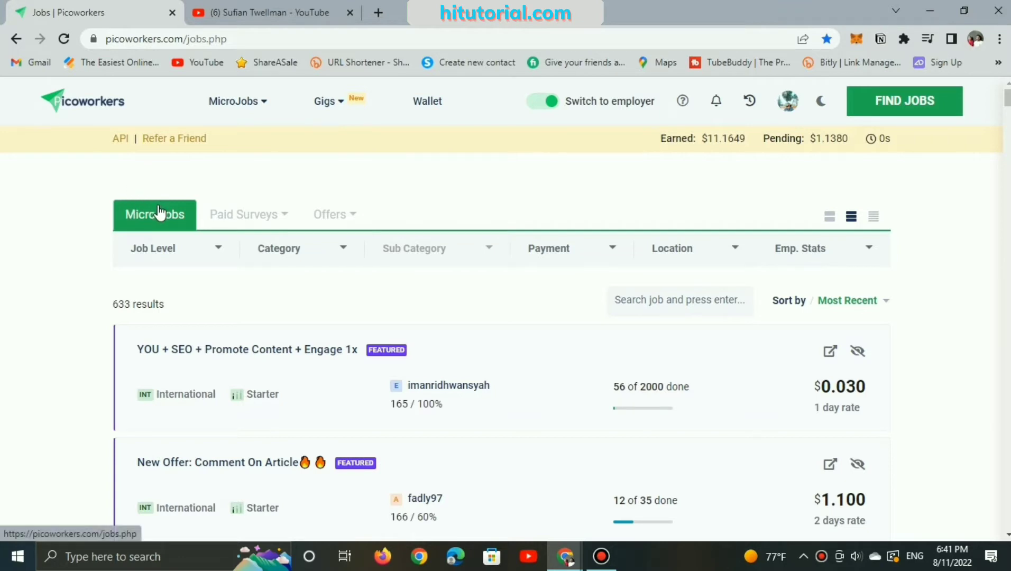
# Step: Switch the Picoworkers account to employer mode
pyautogui.scroll(-5, 464, 275)
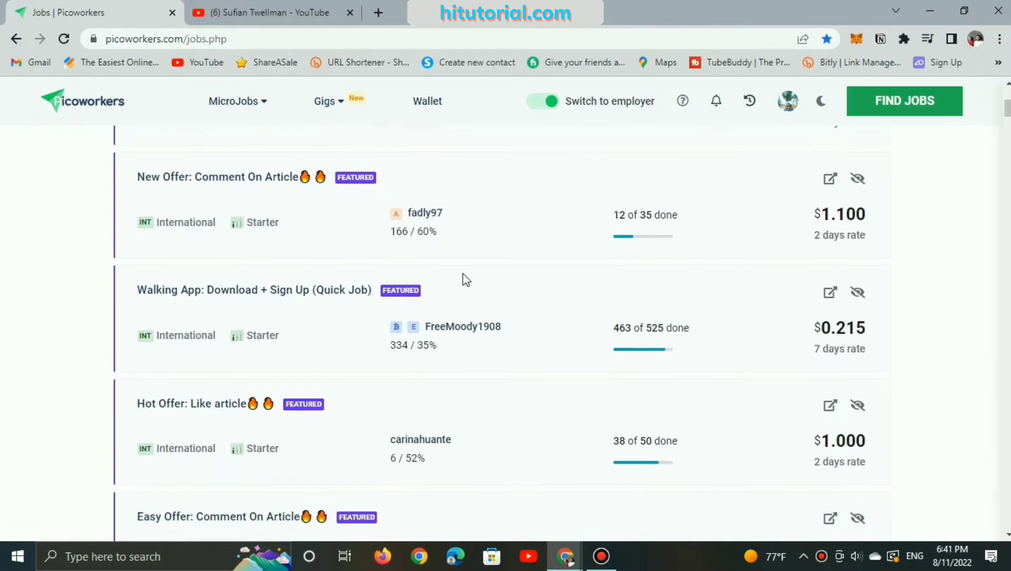
pyautogui.scroll(-18, 463, 275)
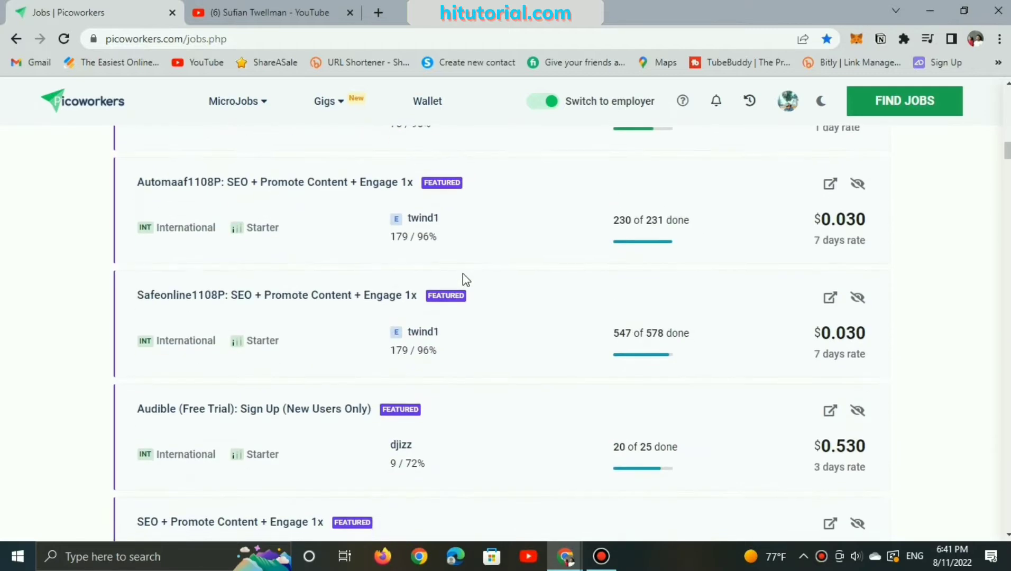
pyautogui.scroll(-4, 418, 334)
pyautogui.scroll(8, 345, 475)
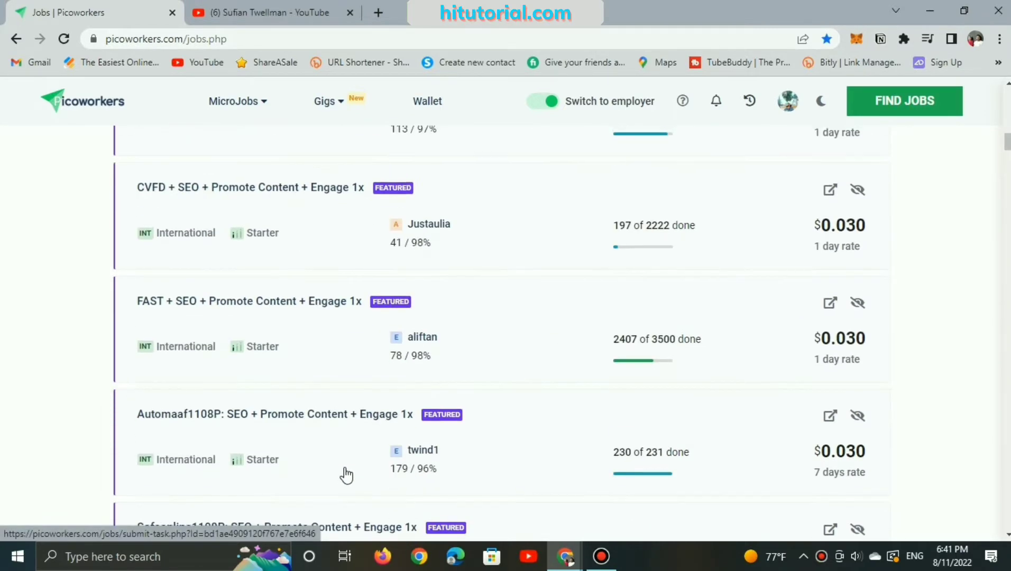
pyautogui.scroll(10, 345, 475)
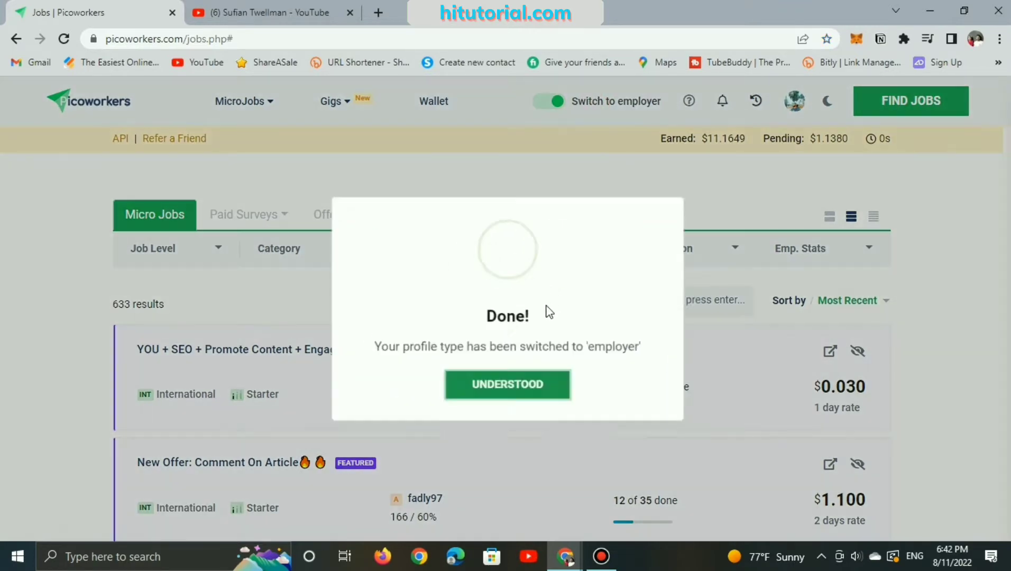
pyautogui.click(527, 393)
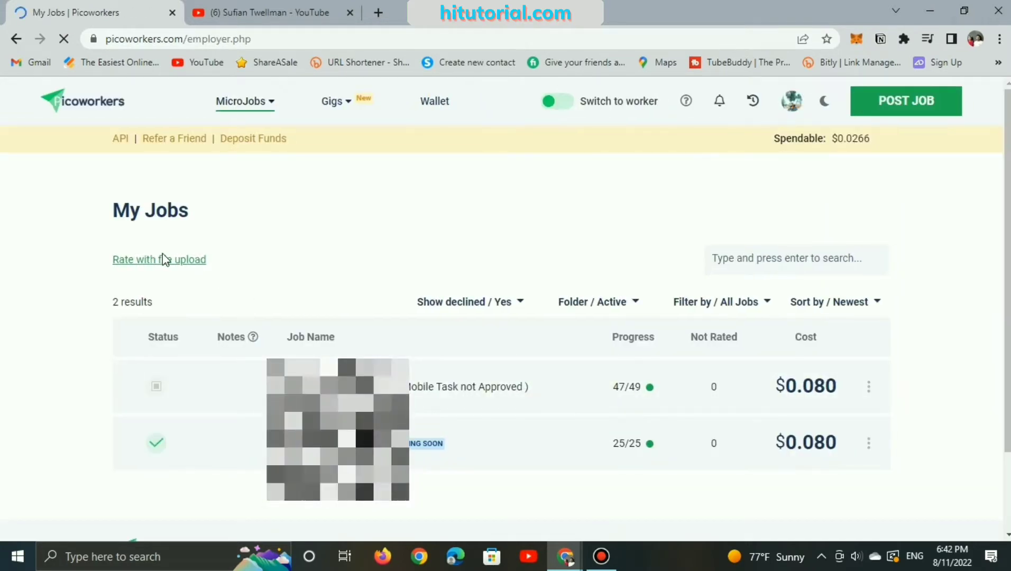
# Step: Open the Post Job form and review its Region step with International targeting
pyautogui.click(871, 110)
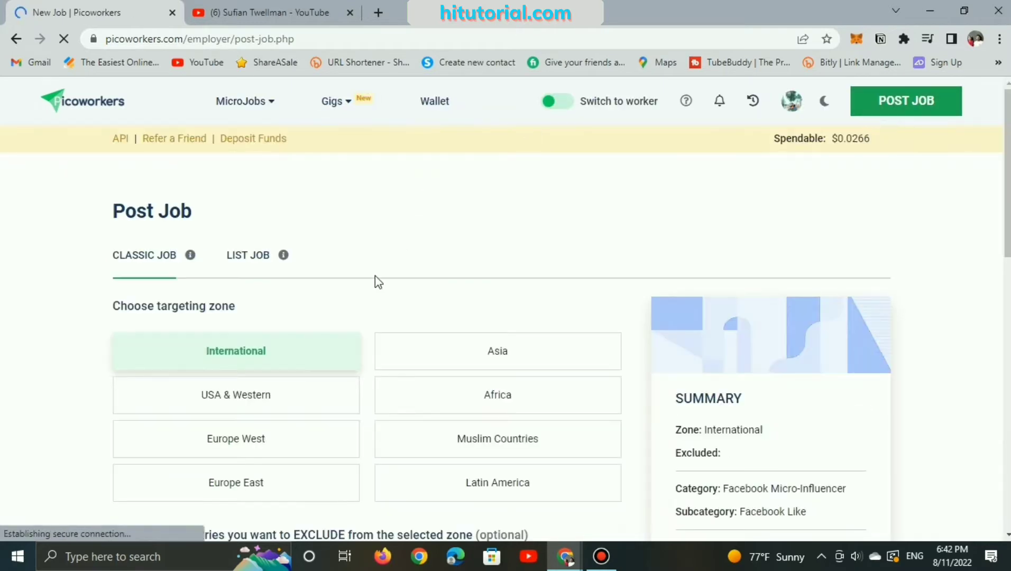
pyautogui.scroll(-5, 332, 393)
pyautogui.scroll(4, 445, 377)
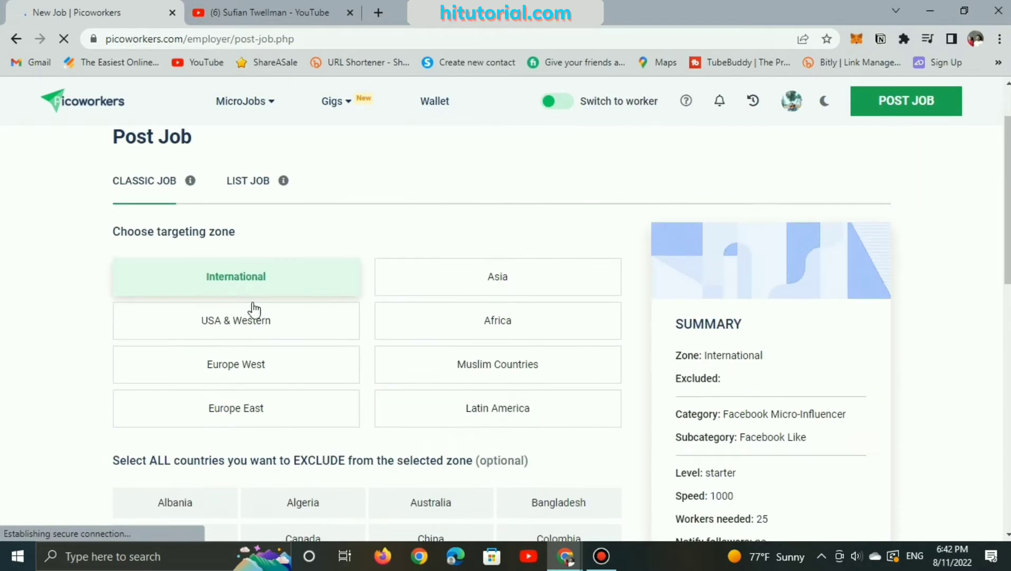
pyautogui.scroll(-4, 280, 332)
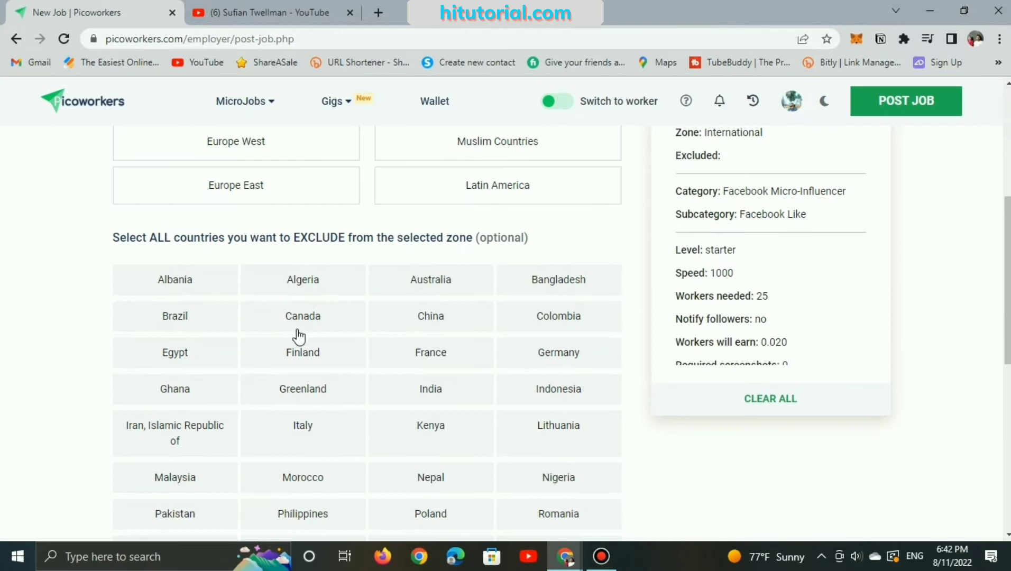
pyautogui.scroll(-8, 293, 317)
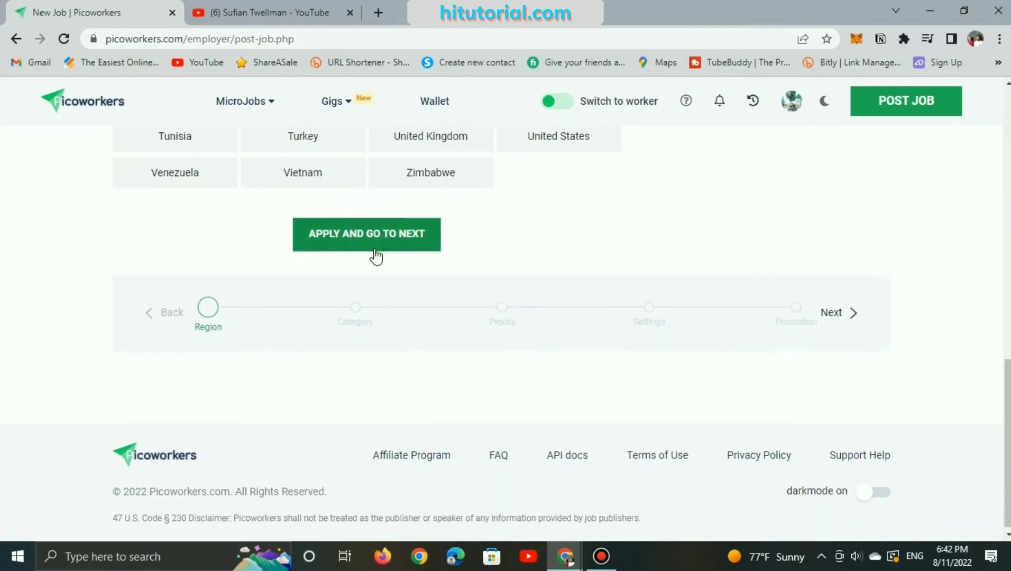
pyautogui.scroll(14, 545, 274)
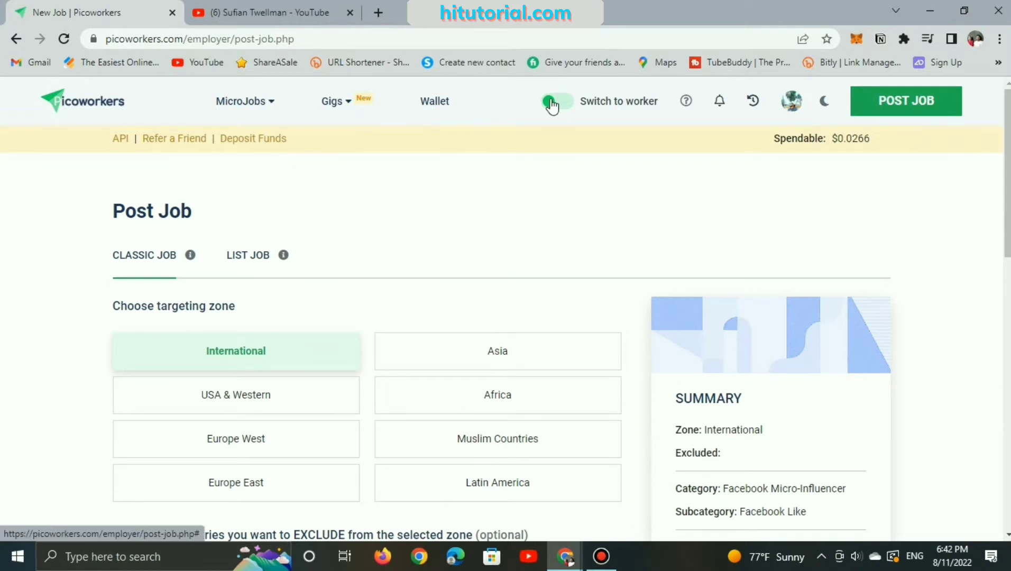
# Step: Play the Picoworkers playlist muted, starting with 'How to do Marketing Test Visit Tasks'
pyautogui.click(270, 13)
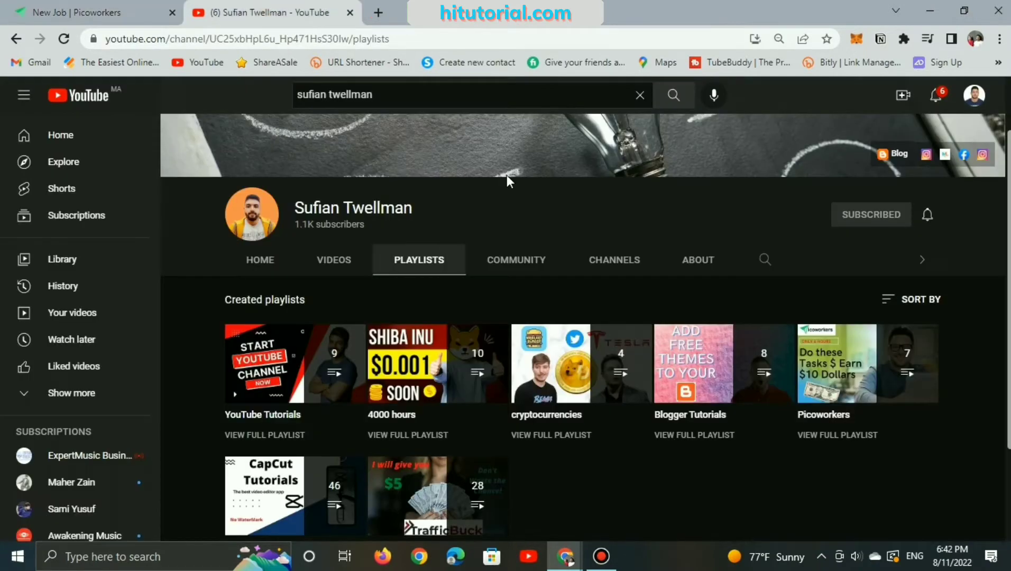
pyautogui.click(857, 364)
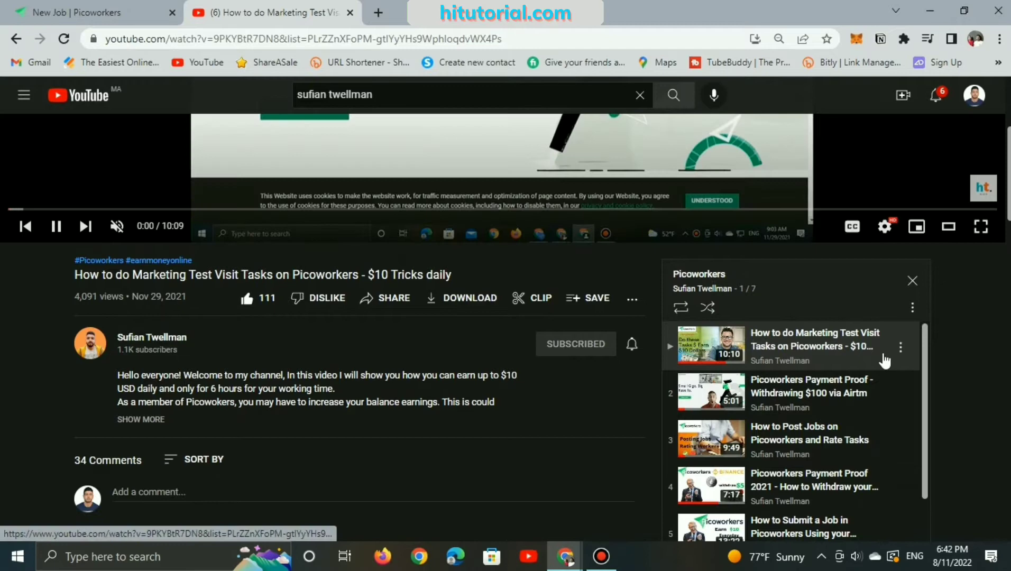
pyautogui.scroll(-1, 902, 413)
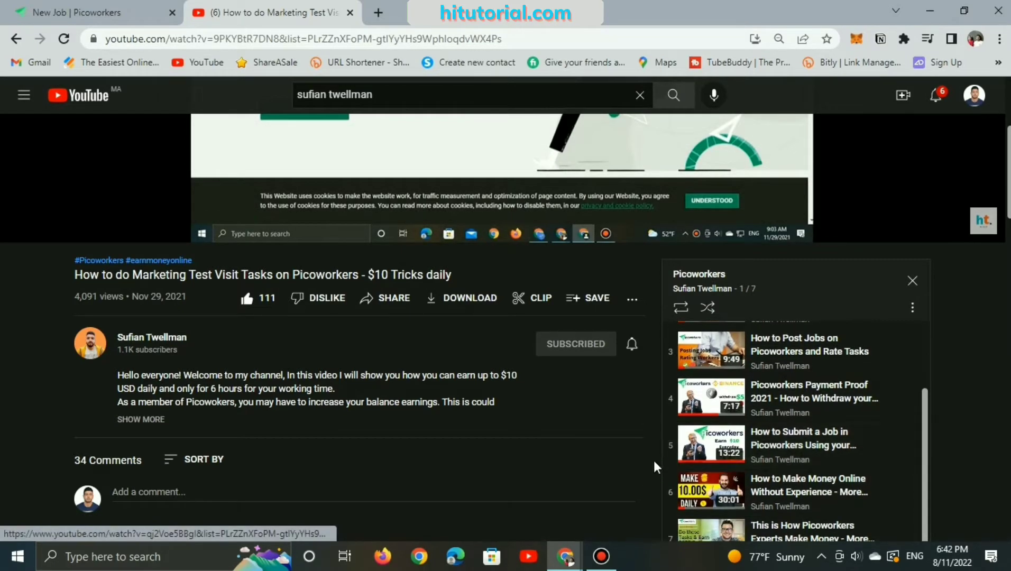
pyautogui.scroll(-5, 998, 436)
pyautogui.scroll(6, 998, 437)
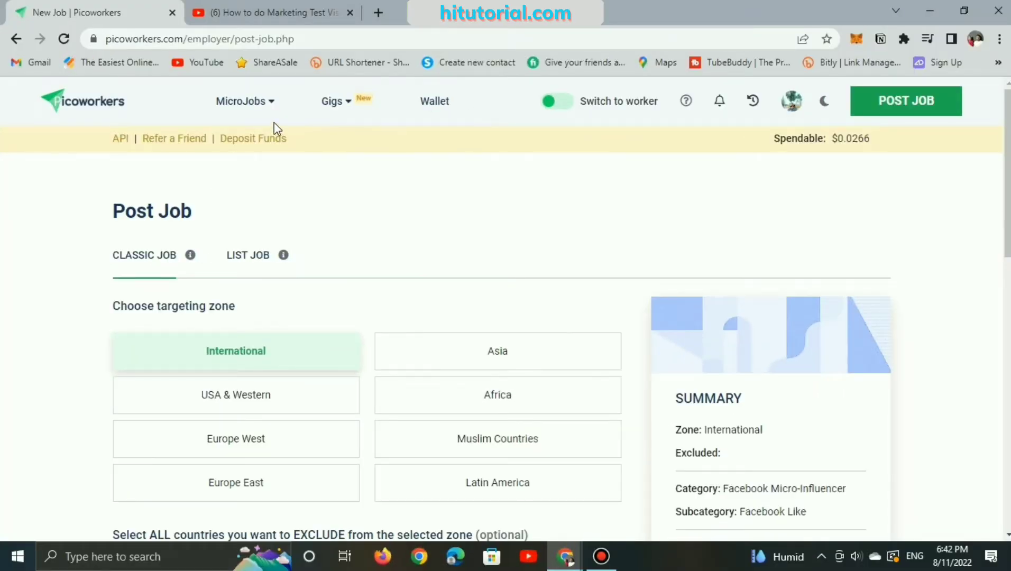
# Step: Go to Gigs > Browse Gigs from the Picoworkers home page
pyautogui.click(114, 111)
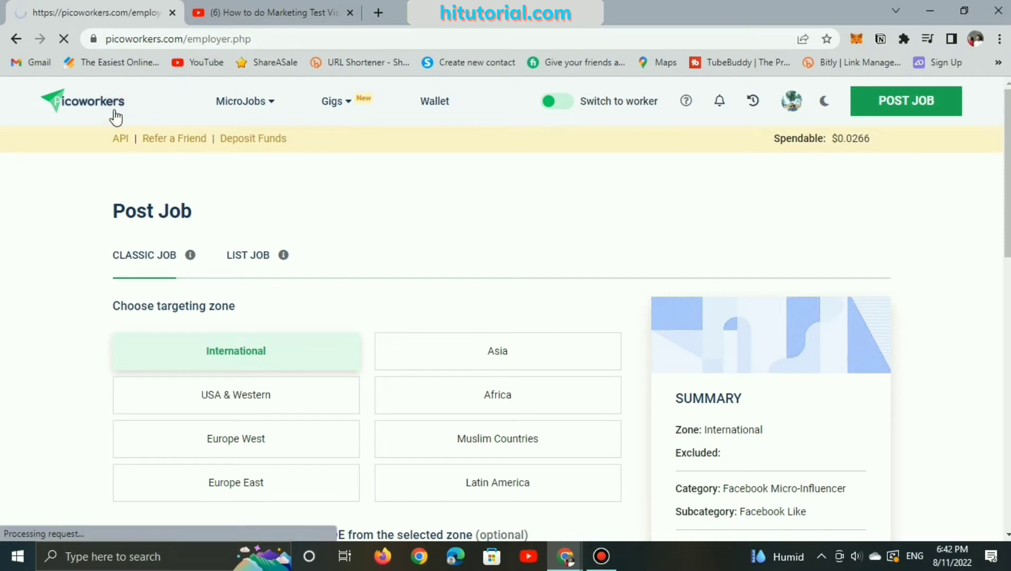
pyautogui.click(356, 100)
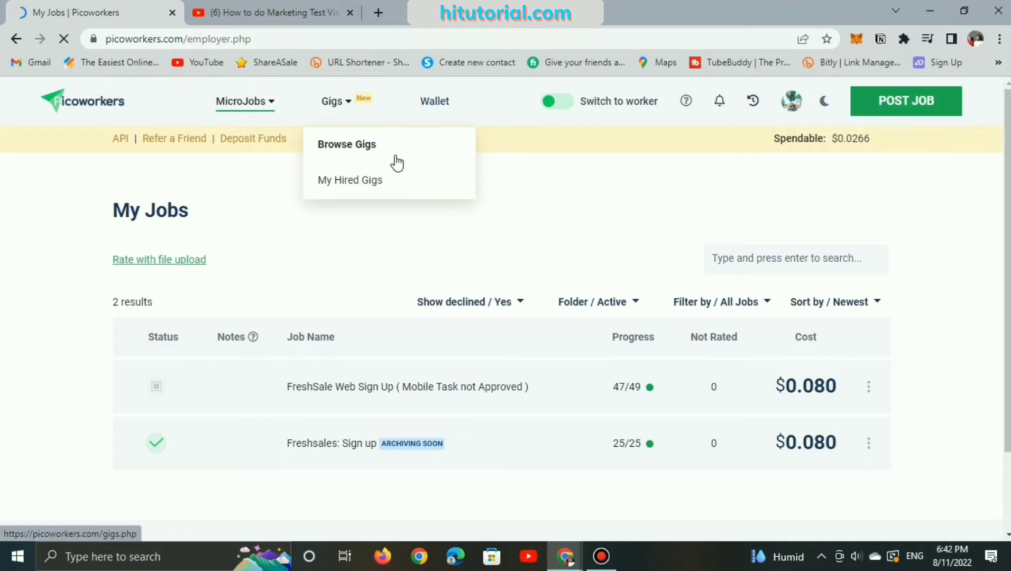
pyautogui.click(365, 150)
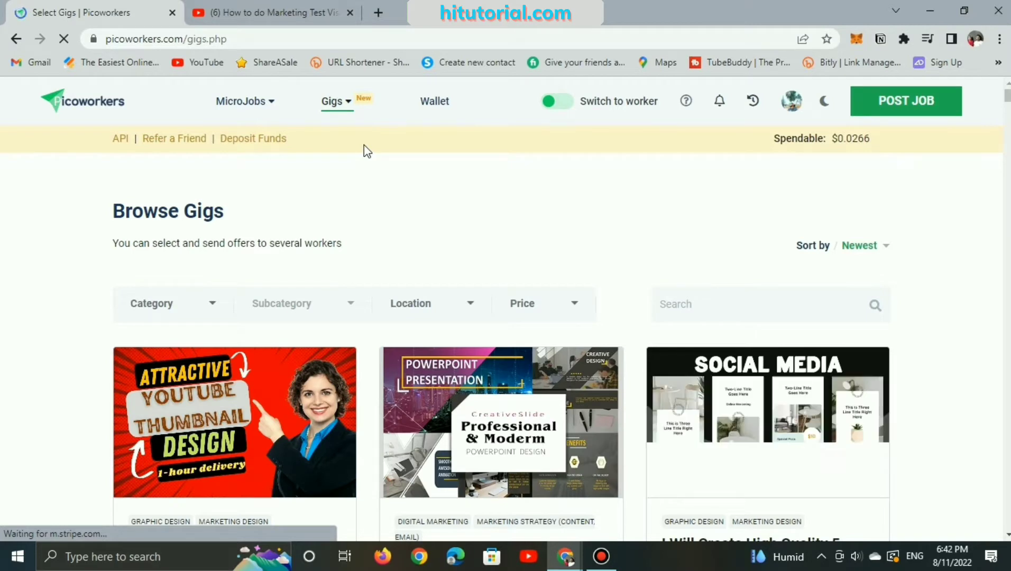
pyautogui.scroll(-2, 420, 203)
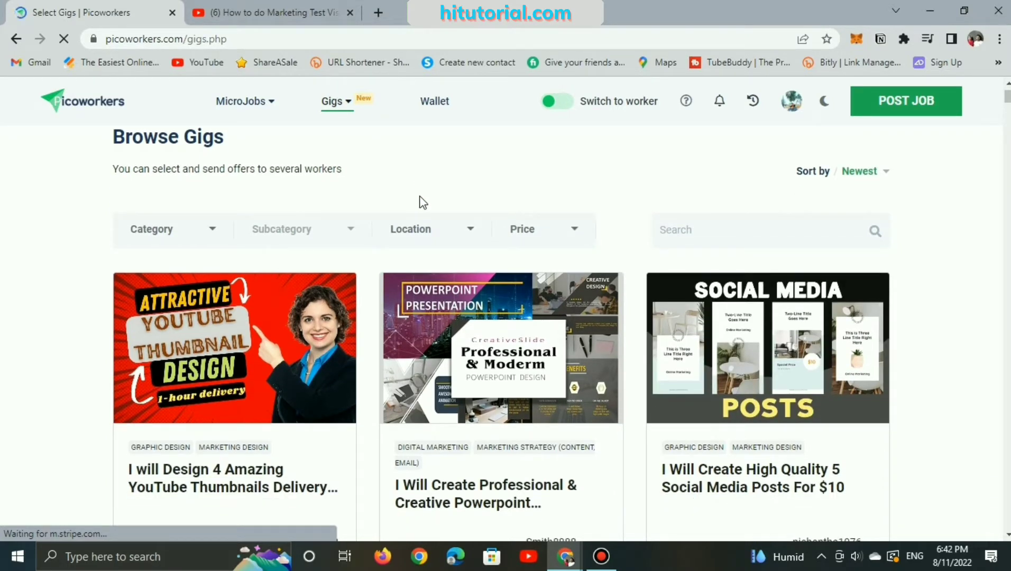
# Step: Open Fiverr in a new tab and browse Graphics & Design > Logo Design's 267,645 services
pyautogui.click(378, 12)
pyautogui.write('facebook.com')
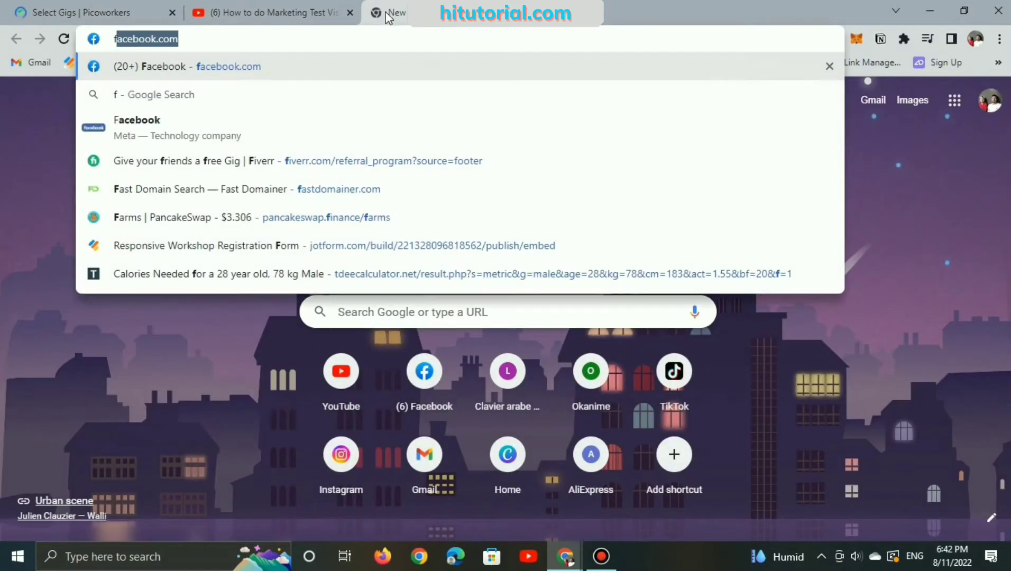
pyautogui.click(295, 171)
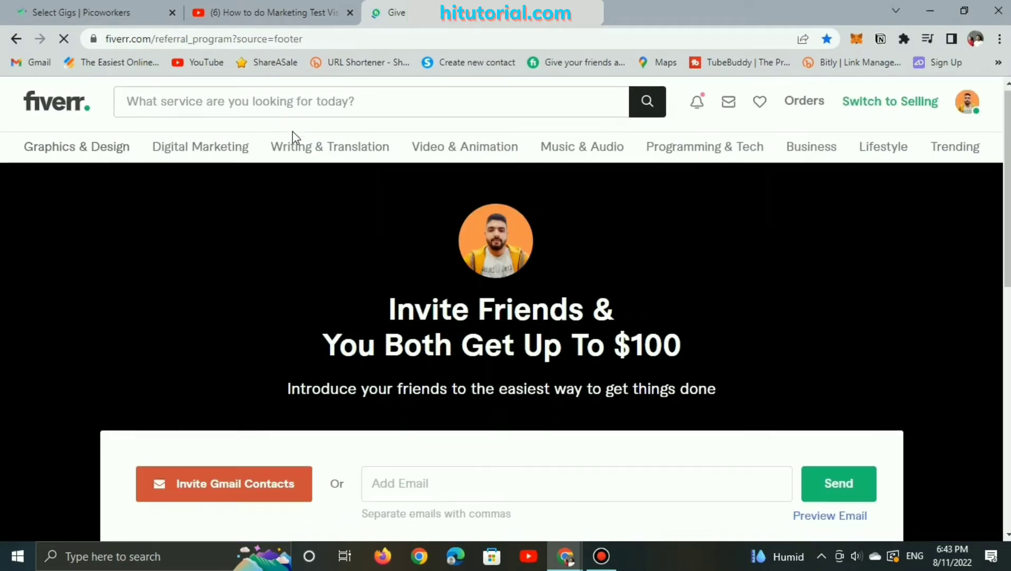
pyautogui.scroll(-10, 293, 131)
pyautogui.scroll(10, 292, 131)
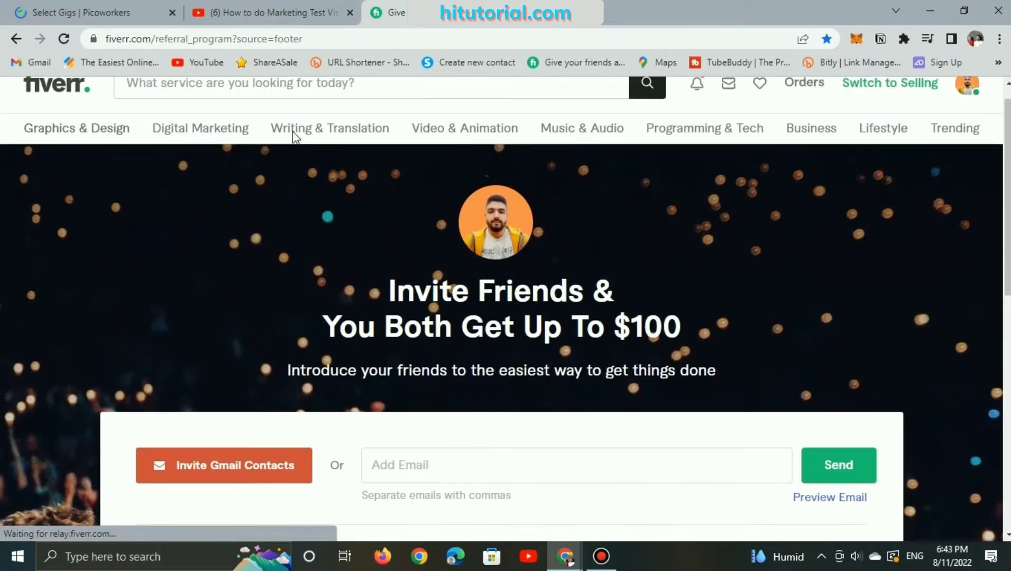
pyautogui.moveTo(200, 162)
pyautogui.moveTo(116, 168)
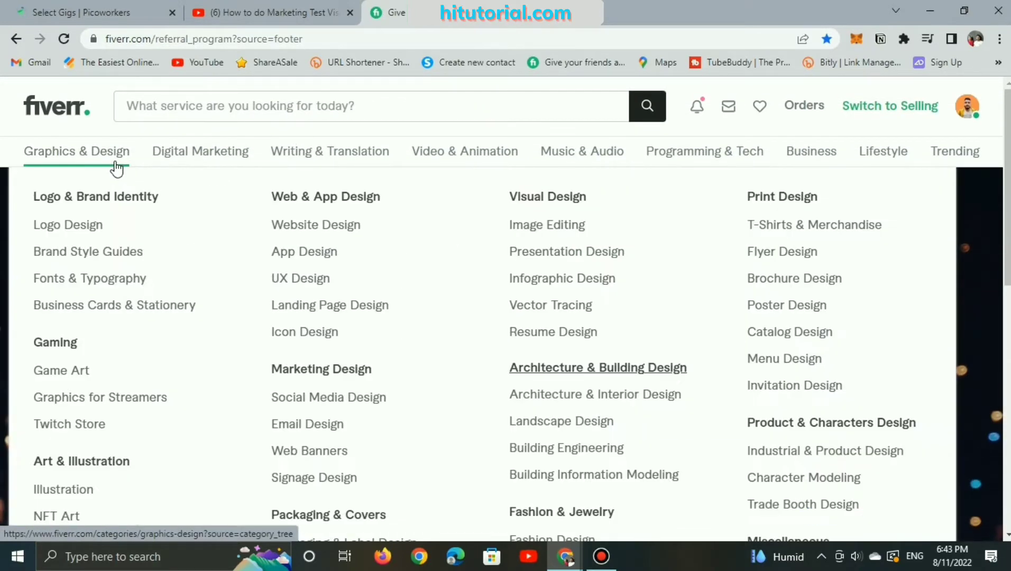
pyautogui.click(92, 226)
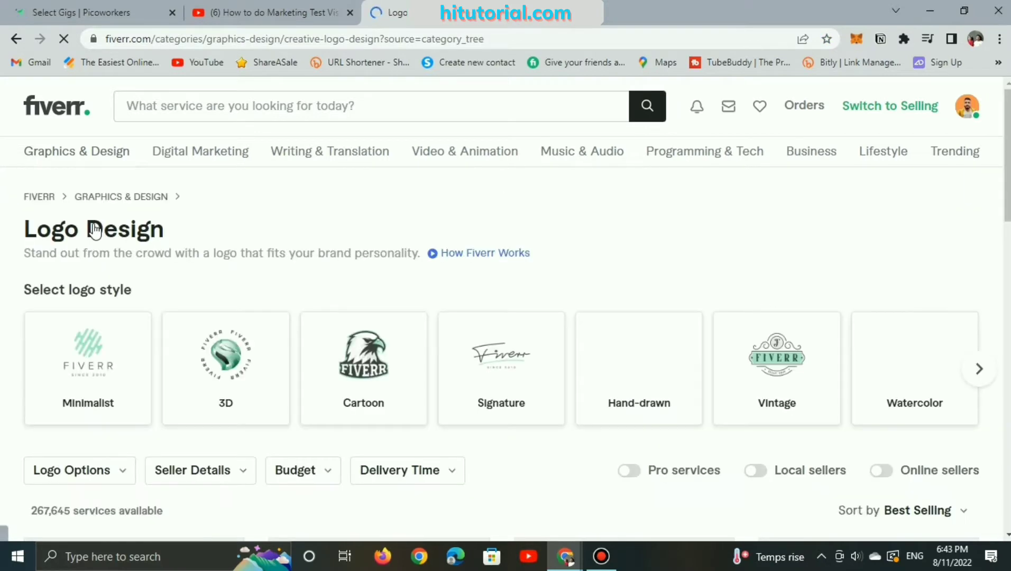
pyautogui.scroll(-7, 222, 339)
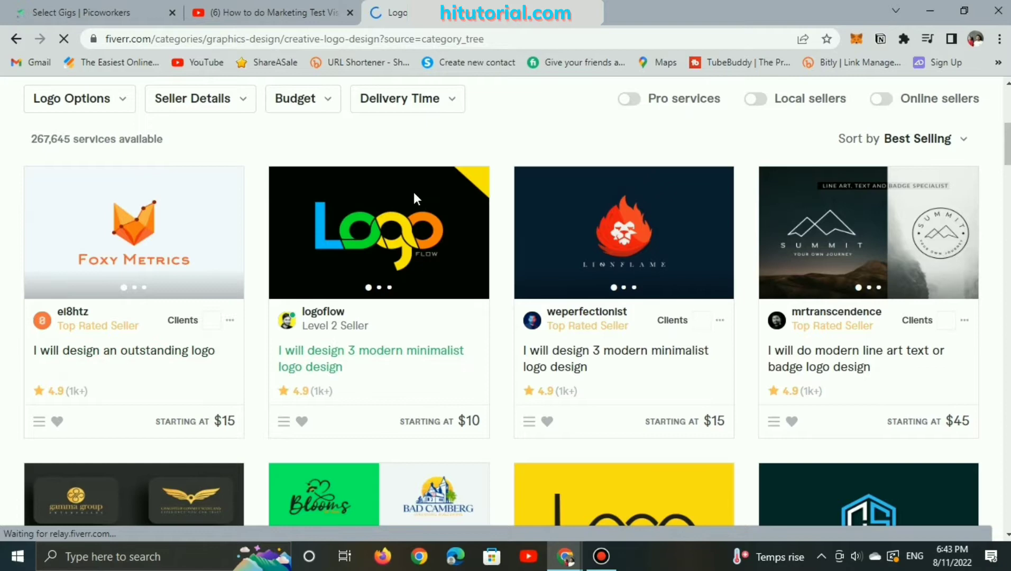
pyautogui.click(274, 6)
# Step: Filter the Browse Gigs list to the Graphic Design category
pyautogui.click(130, 17)
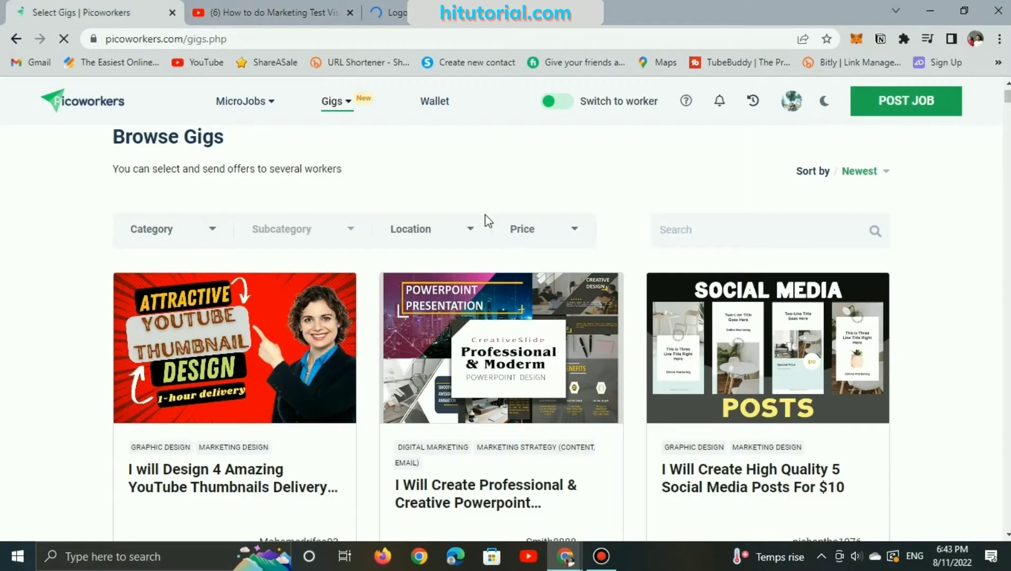
pyautogui.scroll(-1, 279, 319)
pyautogui.scroll(2, 232, 231)
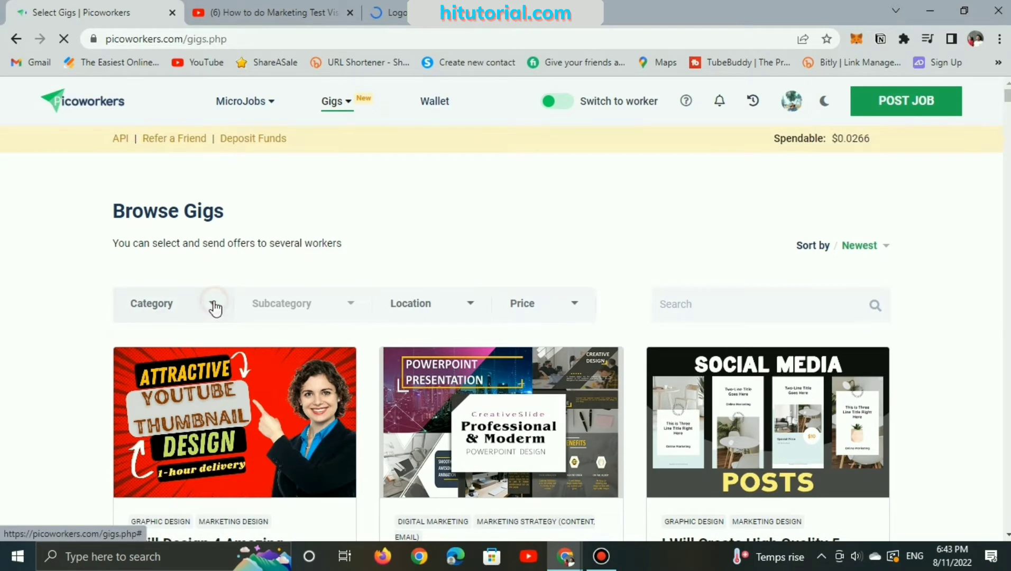
pyautogui.click(215, 307)
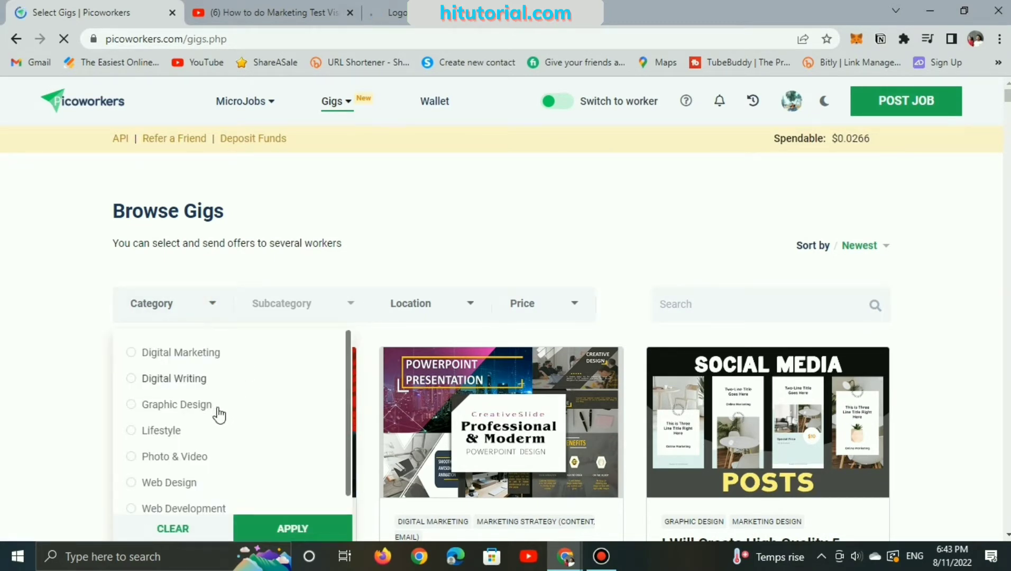
pyautogui.click(132, 405)
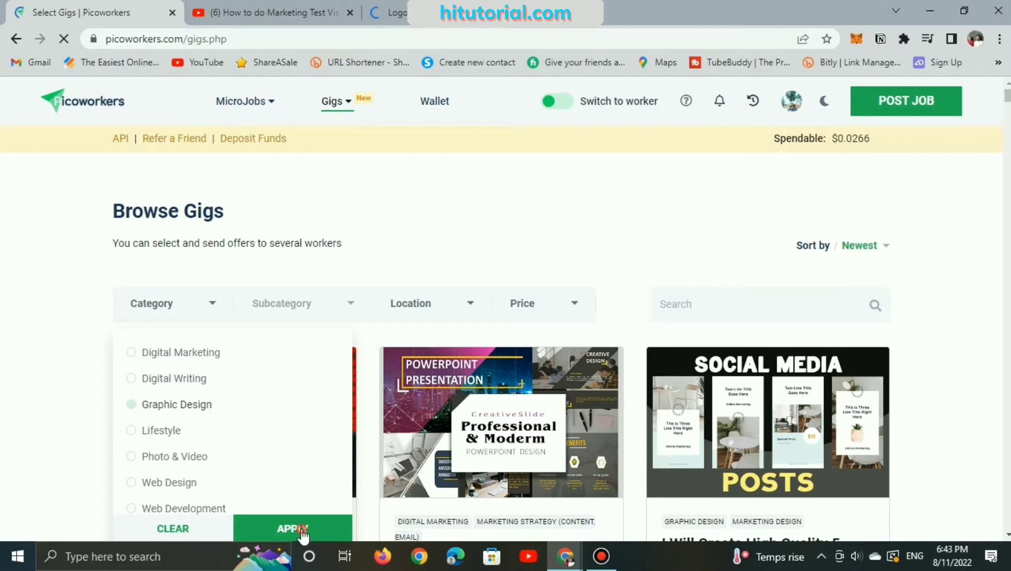
pyautogui.click(302, 530)
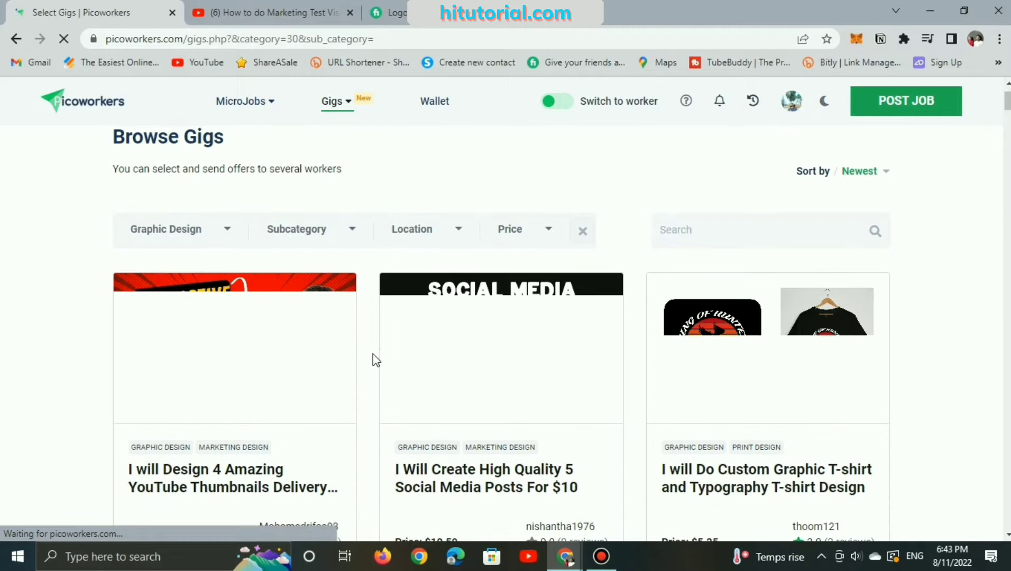
# Step: Scroll through the Graphic Design gigs such as logos, flyers and T-shirt designs
pyautogui.scroll(-1, 373, 357)
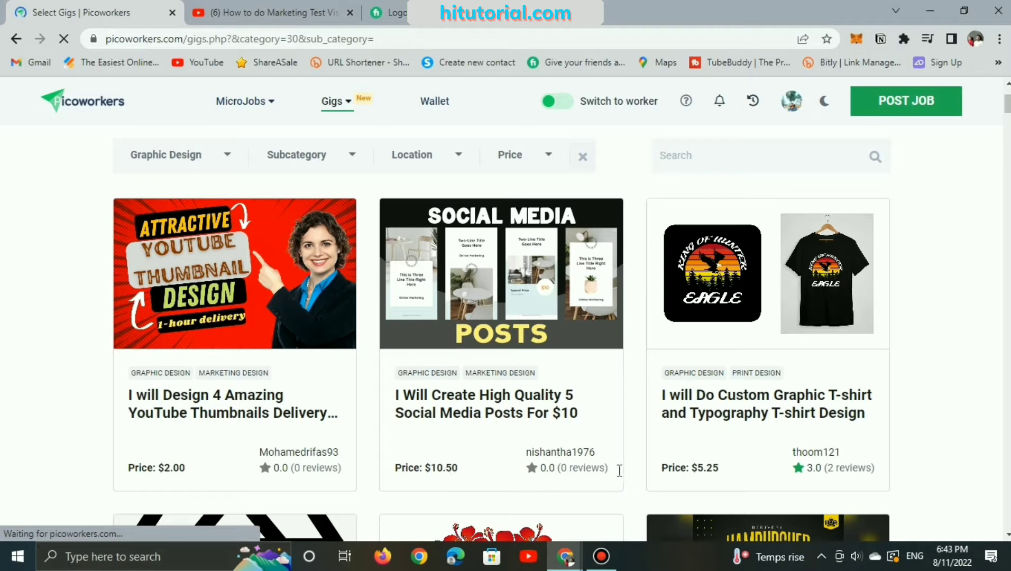
pyautogui.scroll(-6, 695, 463)
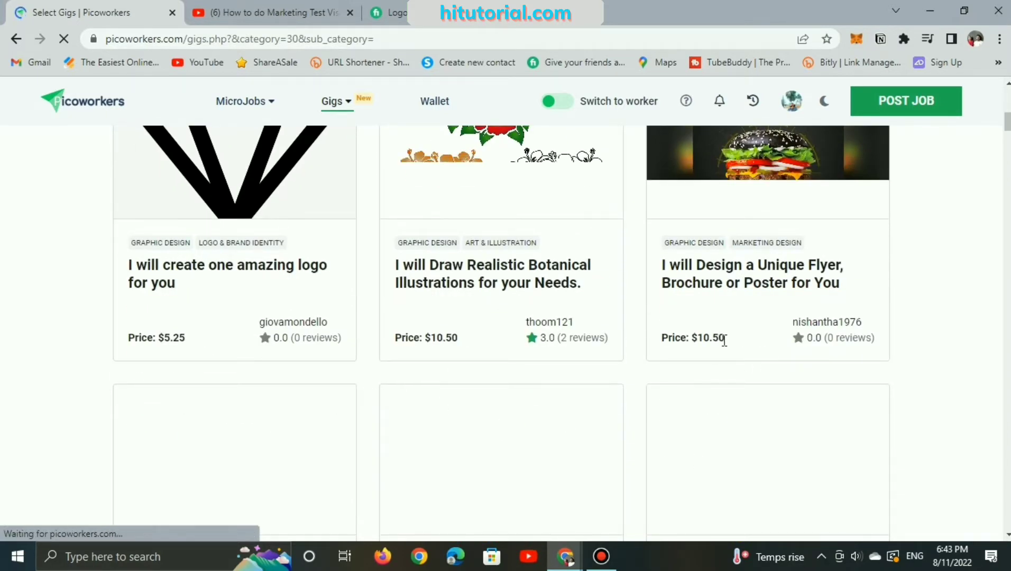
pyautogui.scroll(-3, 724, 339)
pyautogui.scroll(-1, 725, 340)
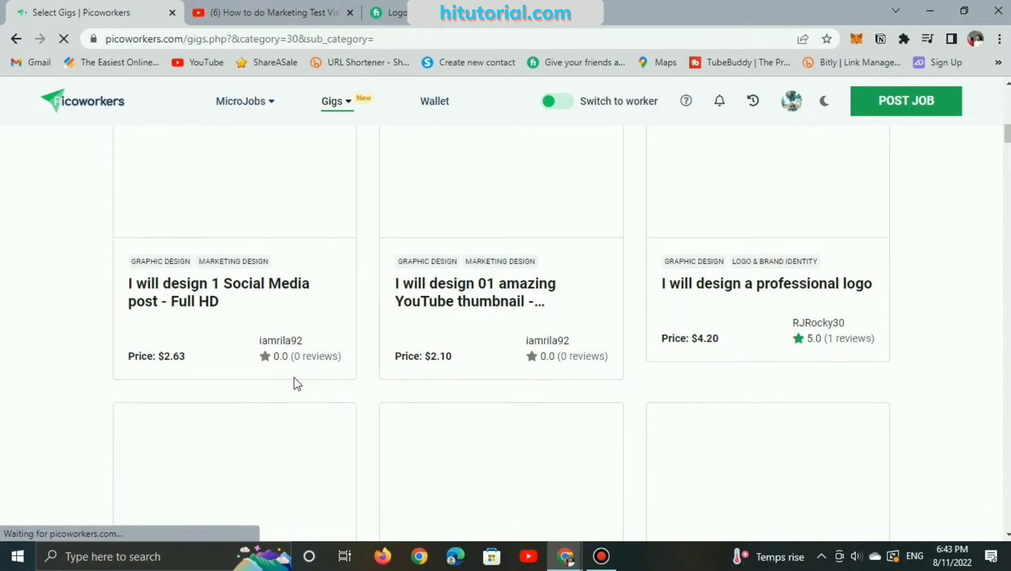
pyautogui.scroll(-5, 601, 354)
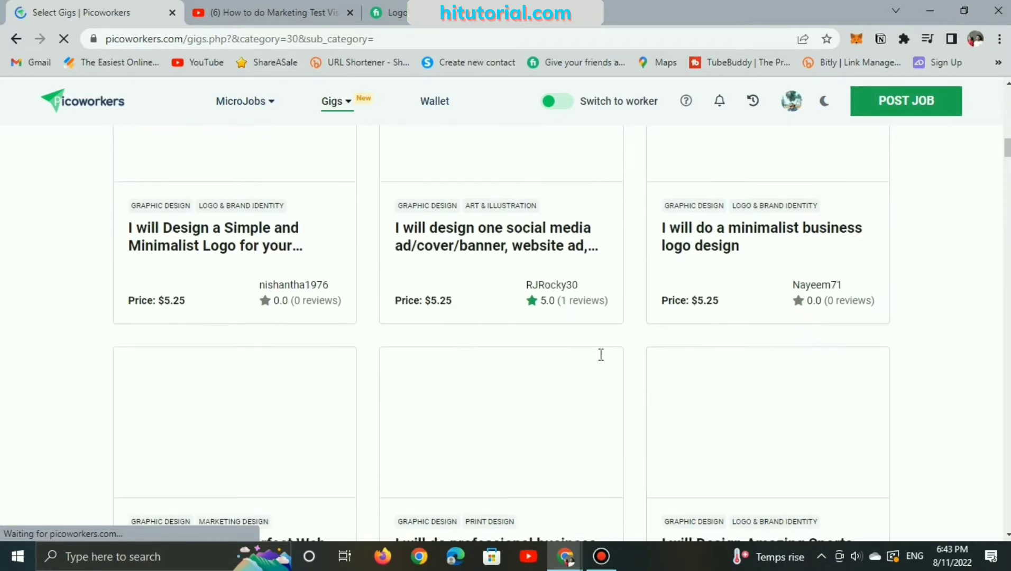
pyautogui.scroll(10, 435, 306)
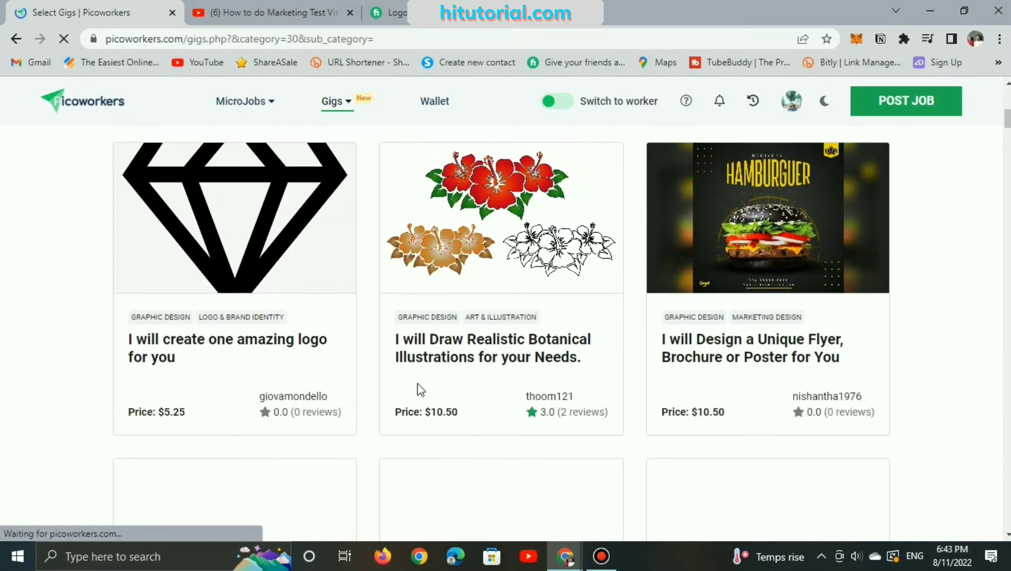
pyautogui.scroll(5, 420, 390)
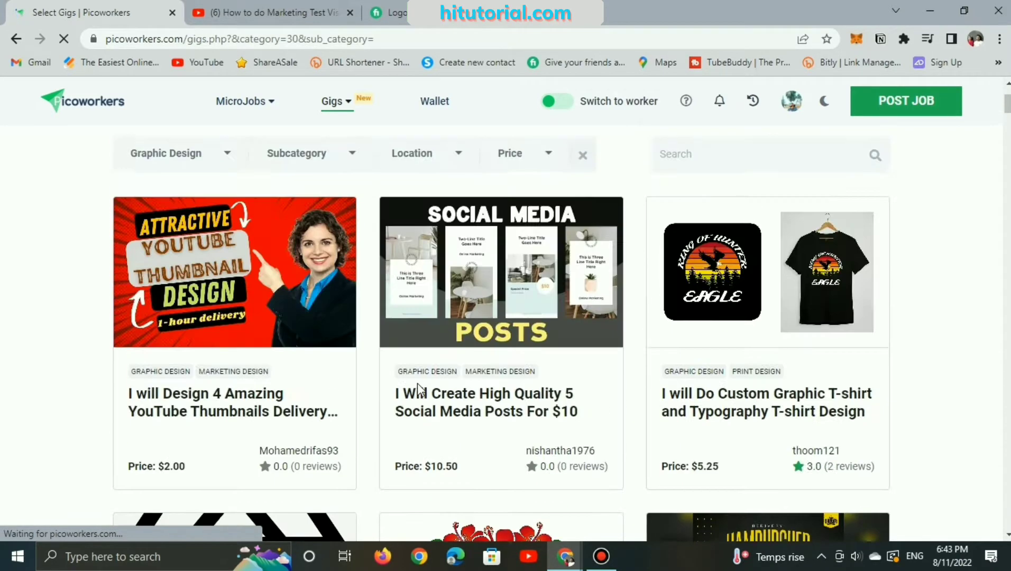
# Step: Clear the Graphic Design category filter and scroll through gigs from all categories
pyautogui.click(222, 305)
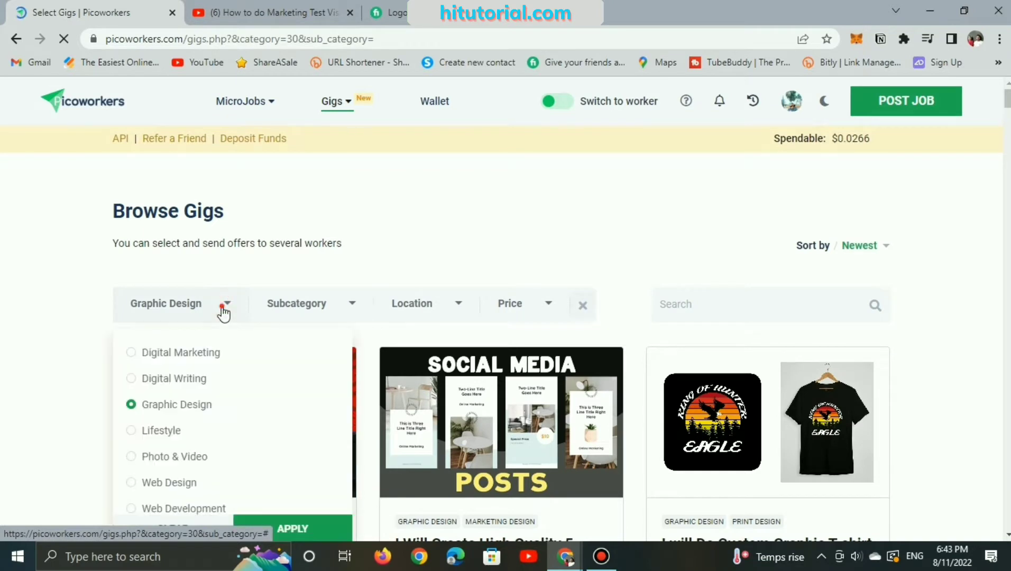
pyautogui.click(222, 310)
pyautogui.click(222, 310)
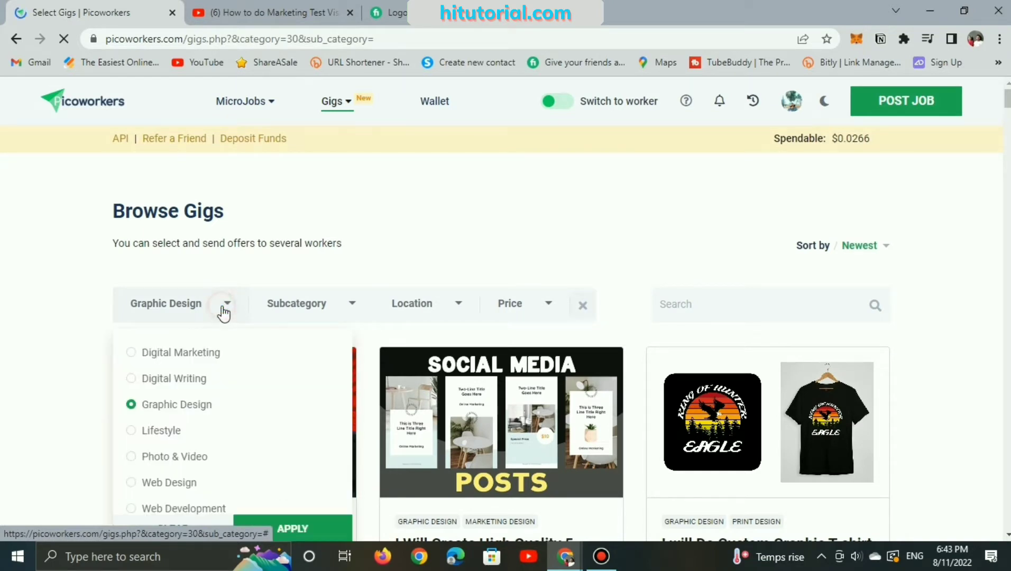
pyautogui.scroll(-1, 280, 455)
pyautogui.click(132, 389)
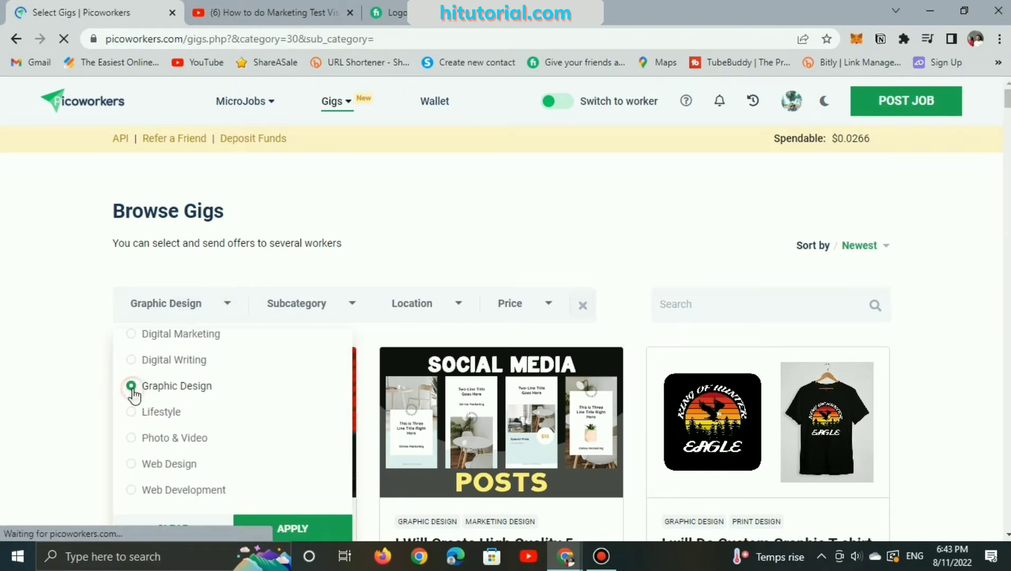
pyautogui.scroll(-8, 271, 489)
pyautogui.scroll(6, 264, 473)
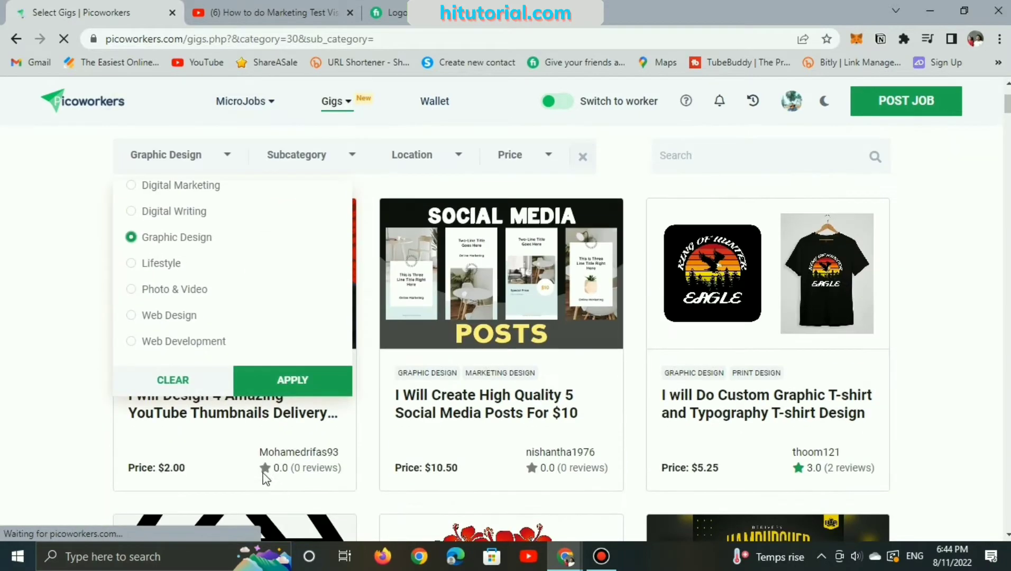
pyautogui.click(189, 379)
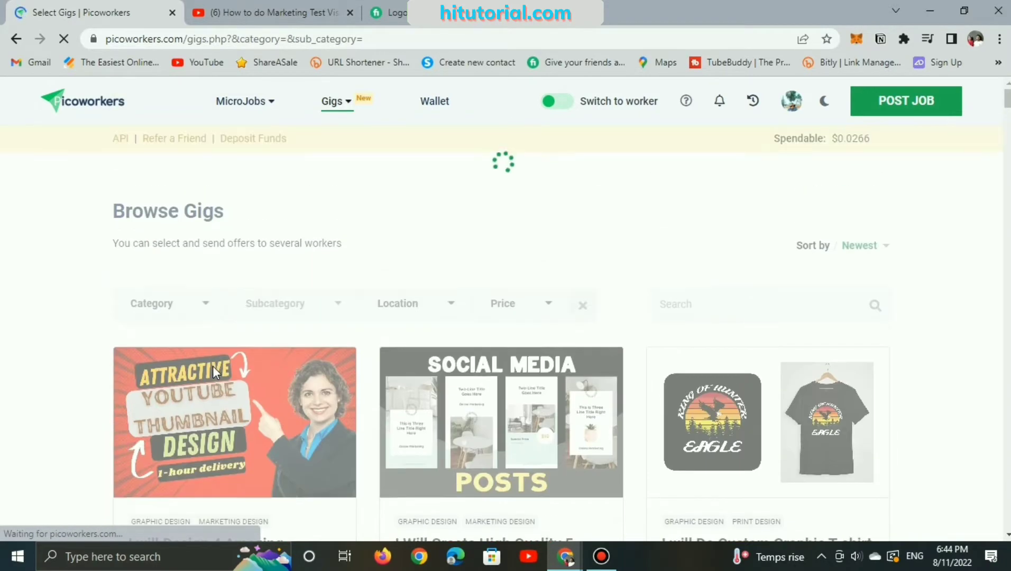
pyautogui.scroll(-5, 217, 333)
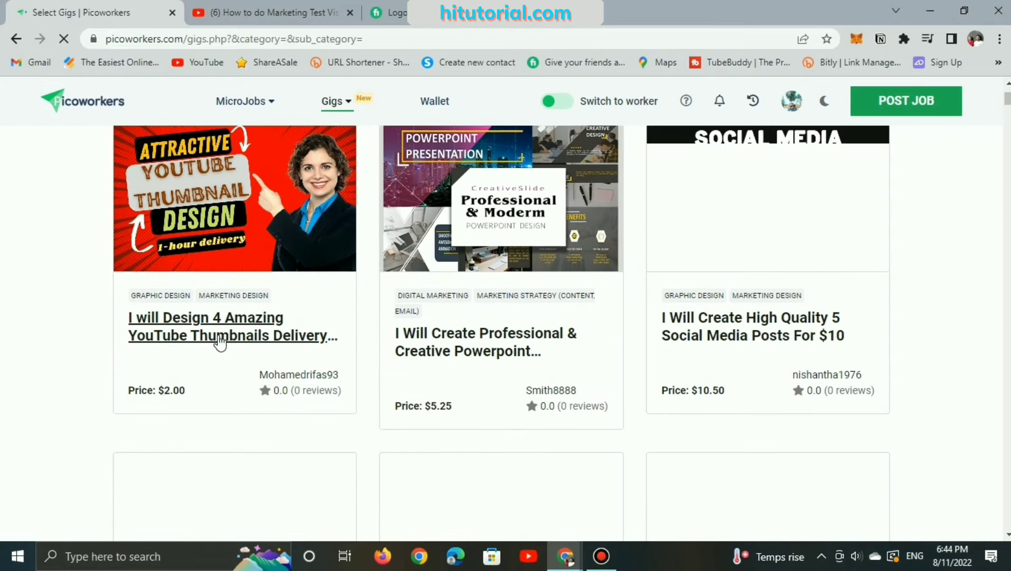
pyautogui.scroll(-4, 220, 342)
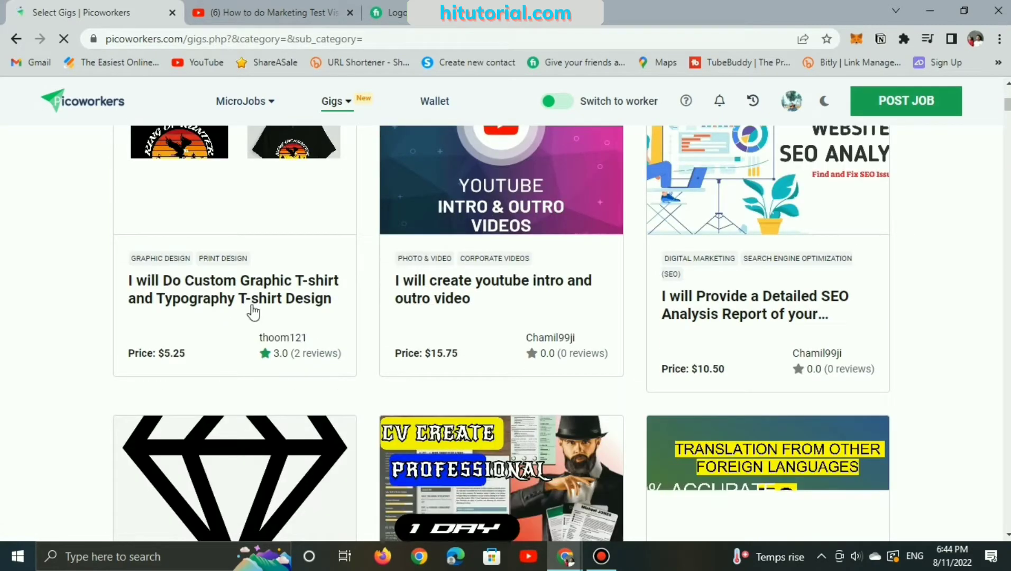
pyautogui.scroll(-4, 448, 334)
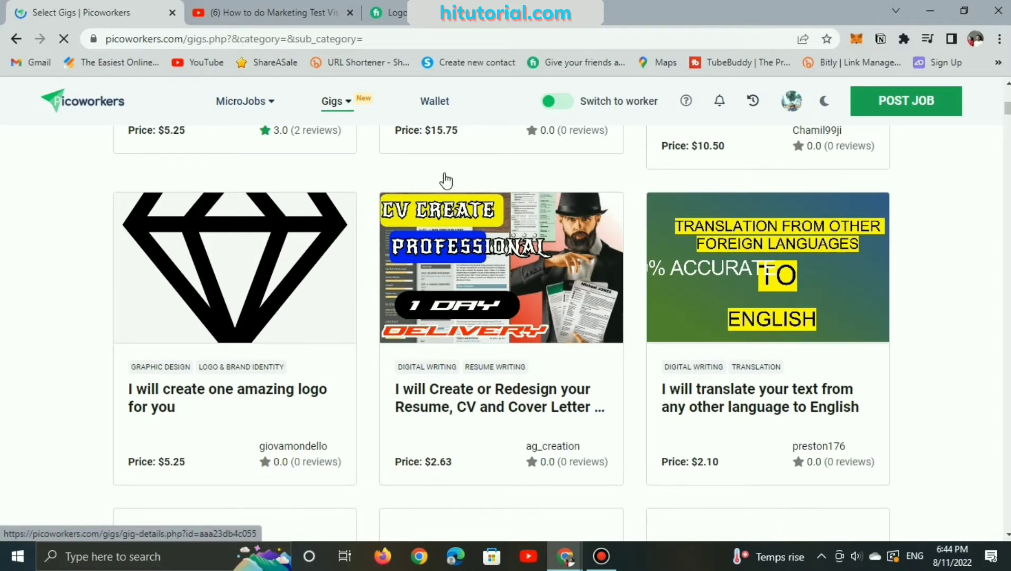
pyautogui.scroll(-5, 445, 177)
# Step: Dismiss the 'Say no to saying no' popup on Fiverr's Logo Design page
pyautogui.click(439, 15)
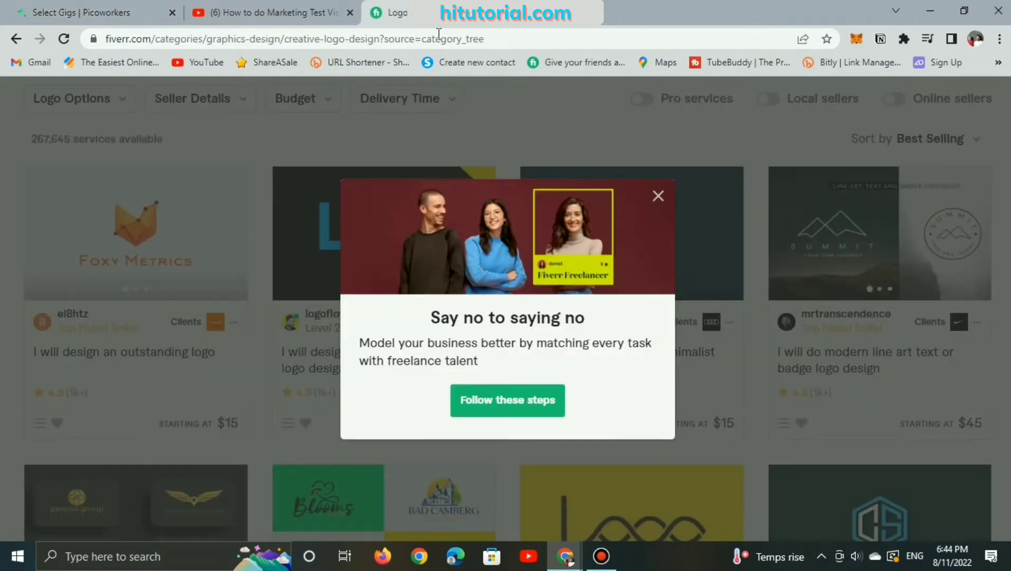
pyautogui.click(658, 196)
pyautogui.scroll(5, 801, 214)
pyautogui.scroll(2, 801, 214)
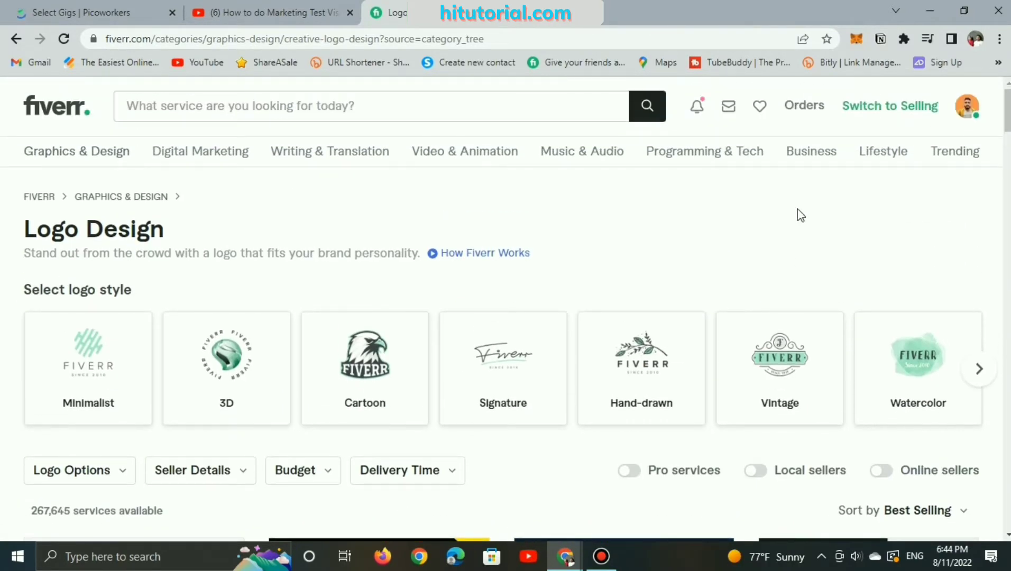
# Step: Switch Fiverr to the seller dashboard and dismiss the new navigation announcement
pyautogui.click(875, 106)
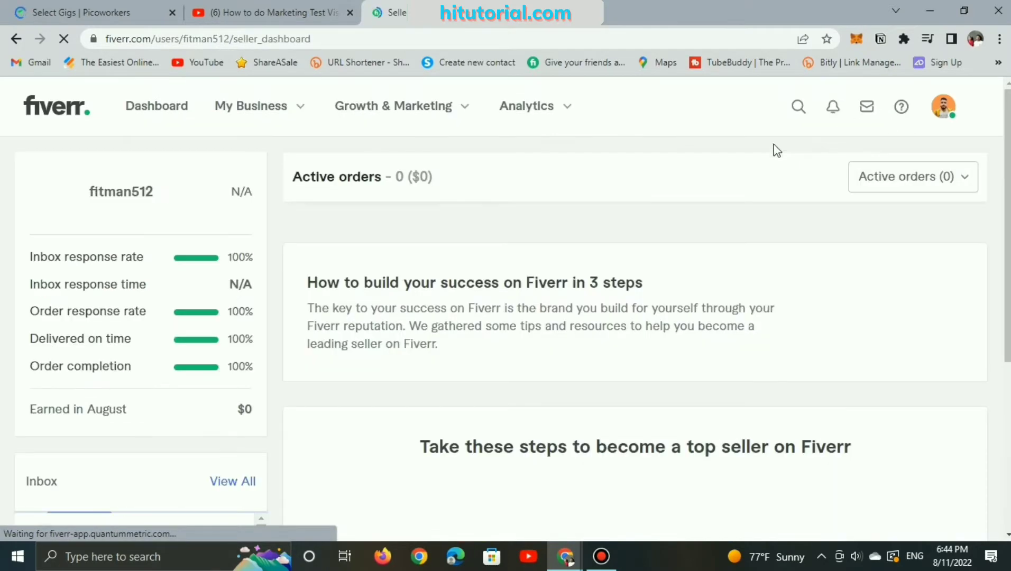
pyautogui.scroll(-4, 311, 270)
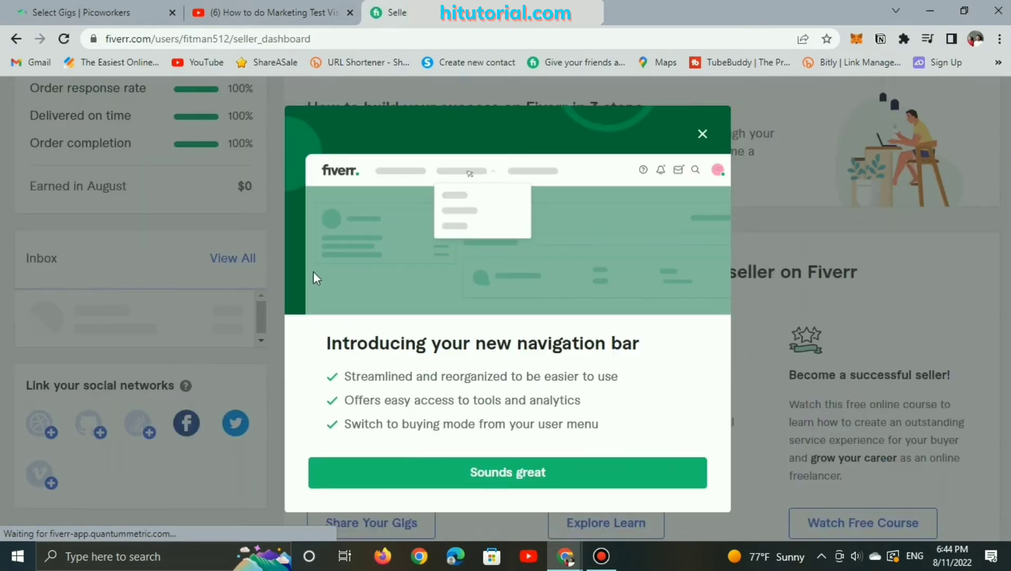
pyautogui.click(703, 134)
pyautogui.scroll(-14, 267, 294)
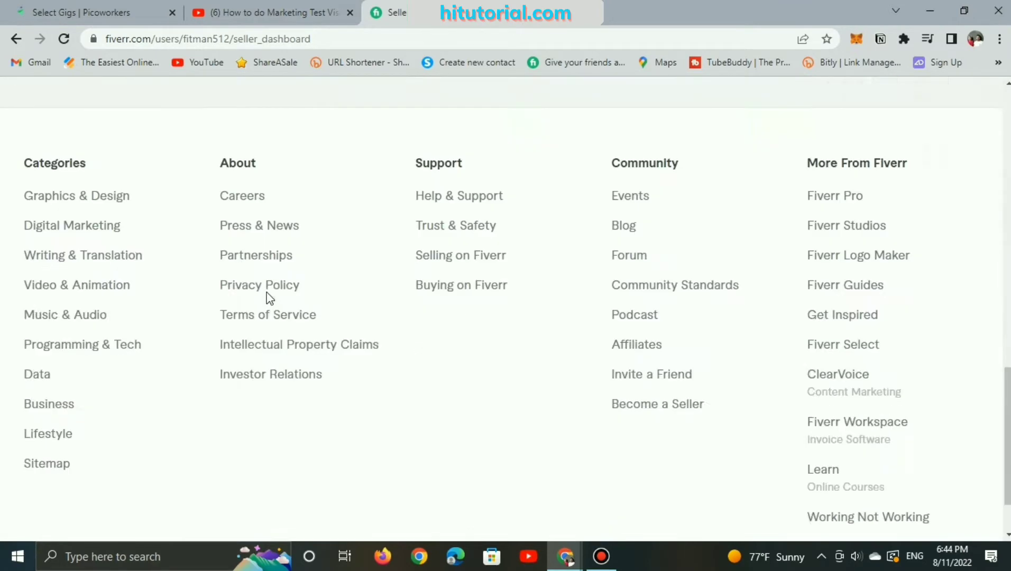
pyautogui.scroll(7, 268, 297)
pyautogui.scroll(8, 270, 298)
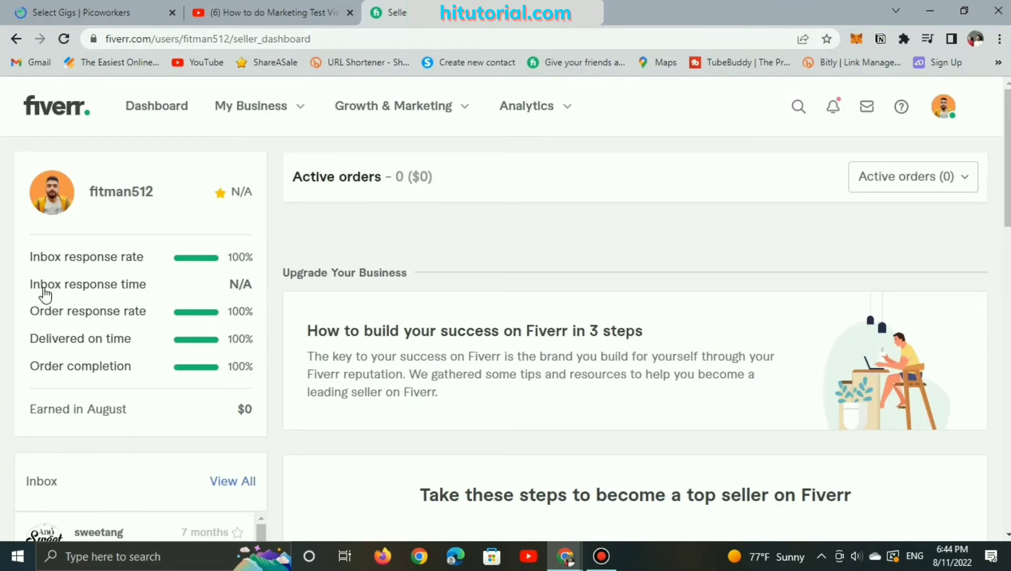
pyautogui.scroll(-5, 15, 290)
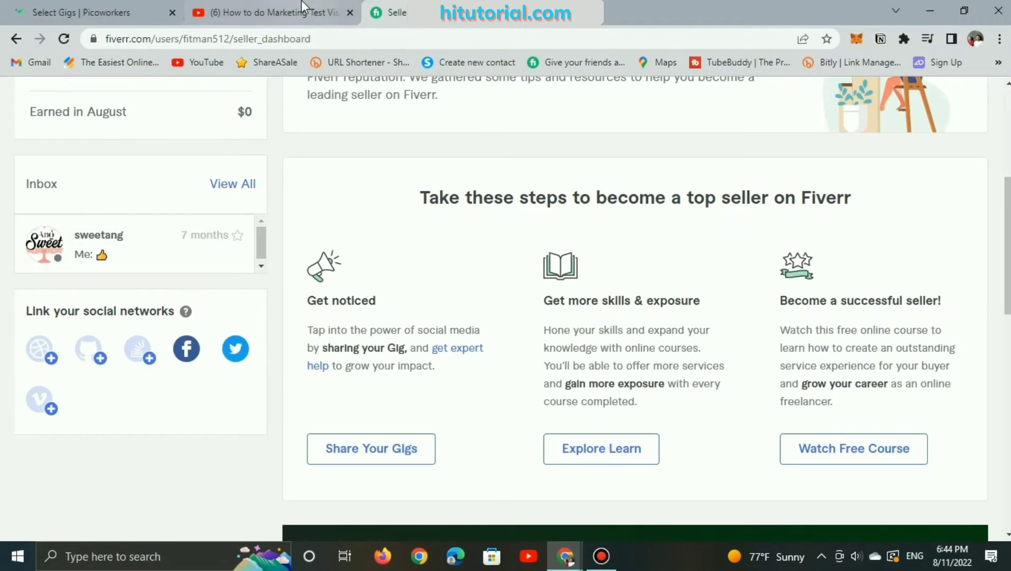
pyautogui.click(106, 8)
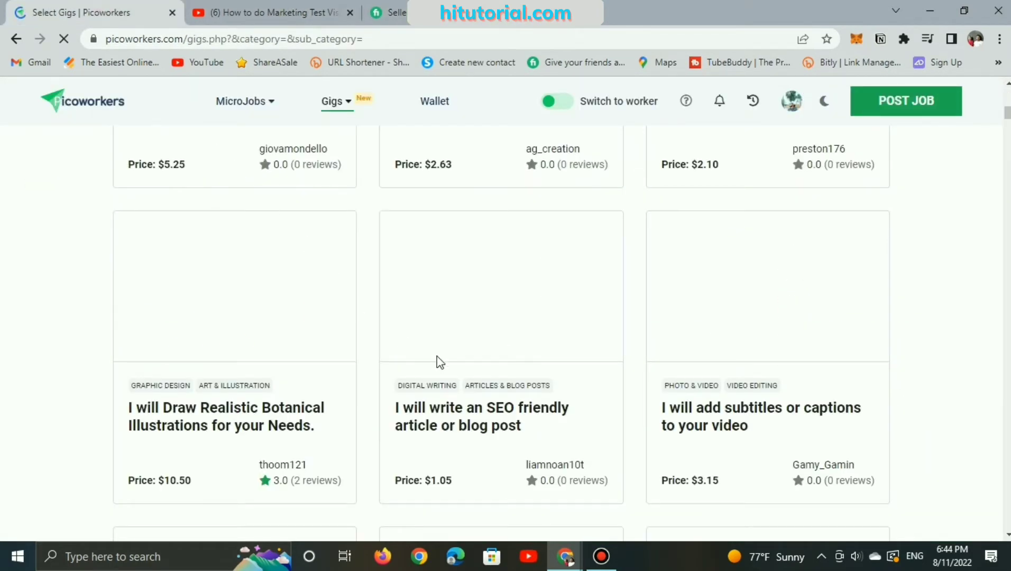
# Step: Open Gigs > My Hired Gigs, which shows no hired gigs yet
pyautogui.scroll(10, 564, 384)
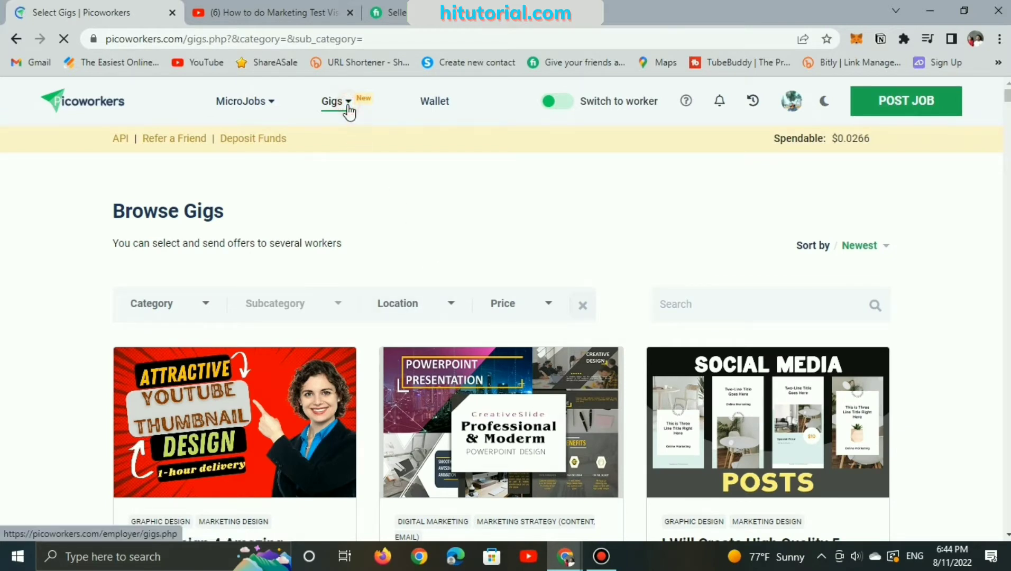
pyautogui.click(348, 106)
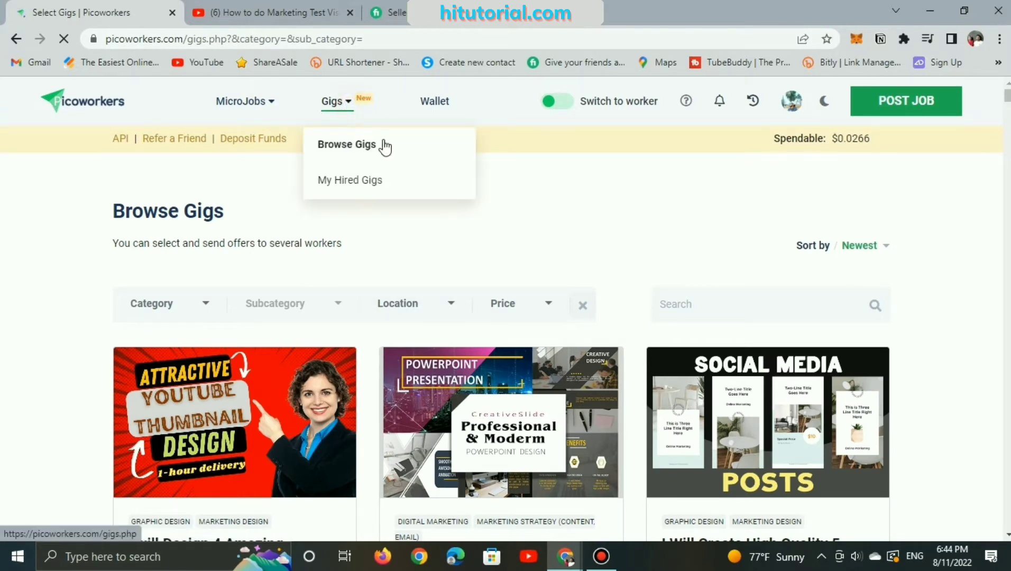
pyautogui.click(365, 178)
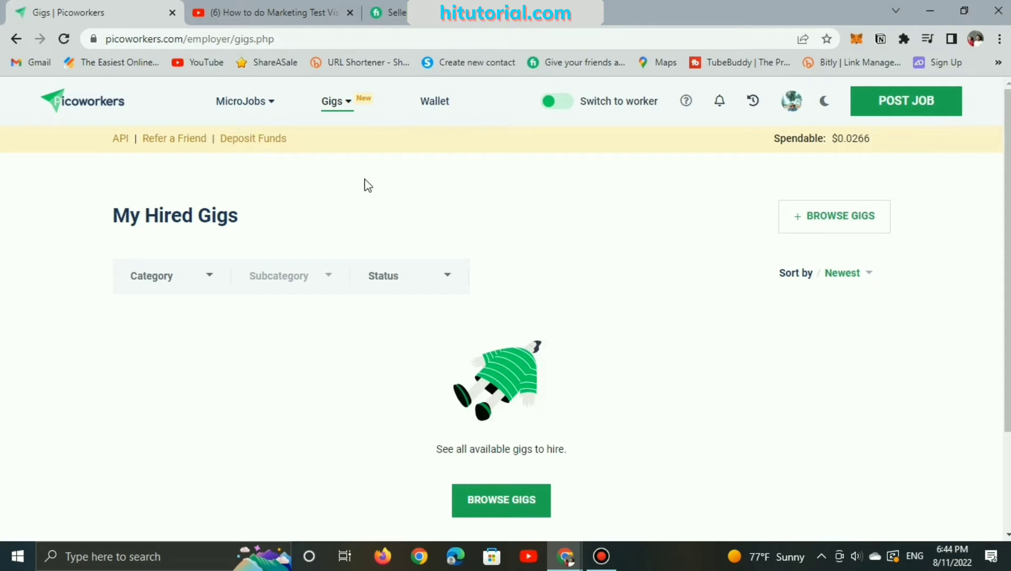
pyautogui.scroll(-3, 349, 290)
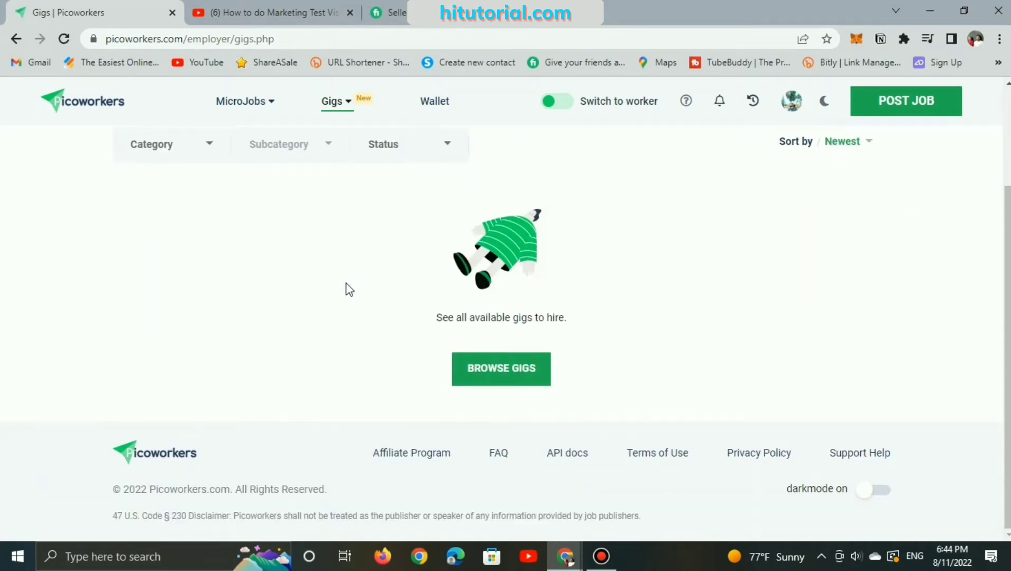
pyautogui.scroll(3, 349, 289)
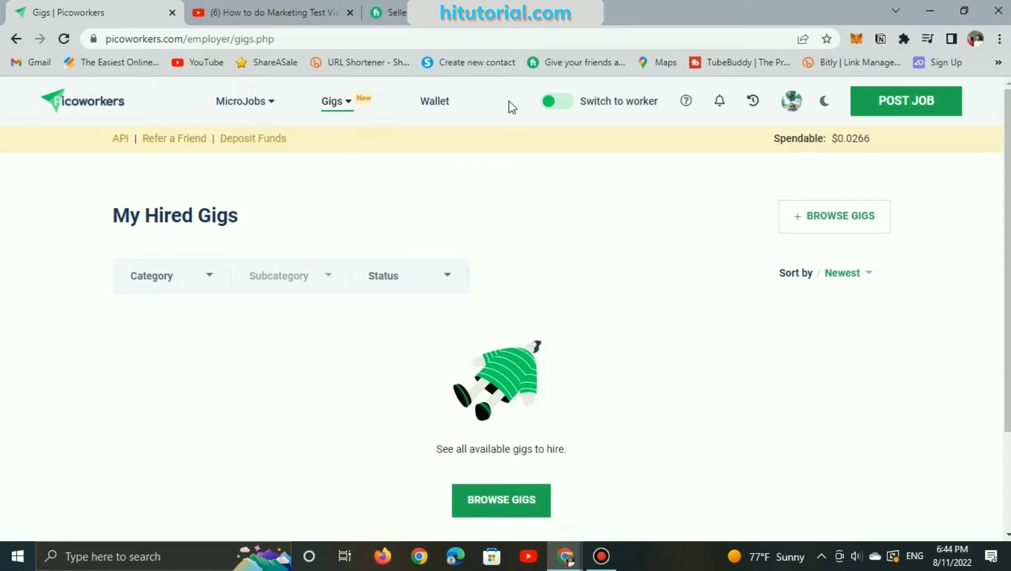
# Step: Switch to worker mode and open the $10.00 Blogspot content gig from My Posted Gigs
pyautogui.click(591, 100)
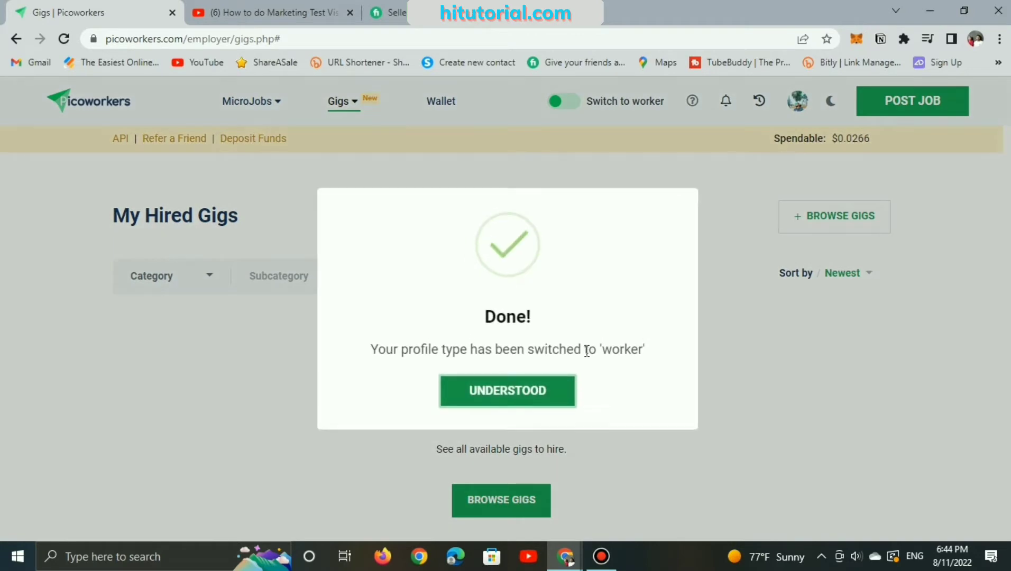
pyautogui.click(508, 396)
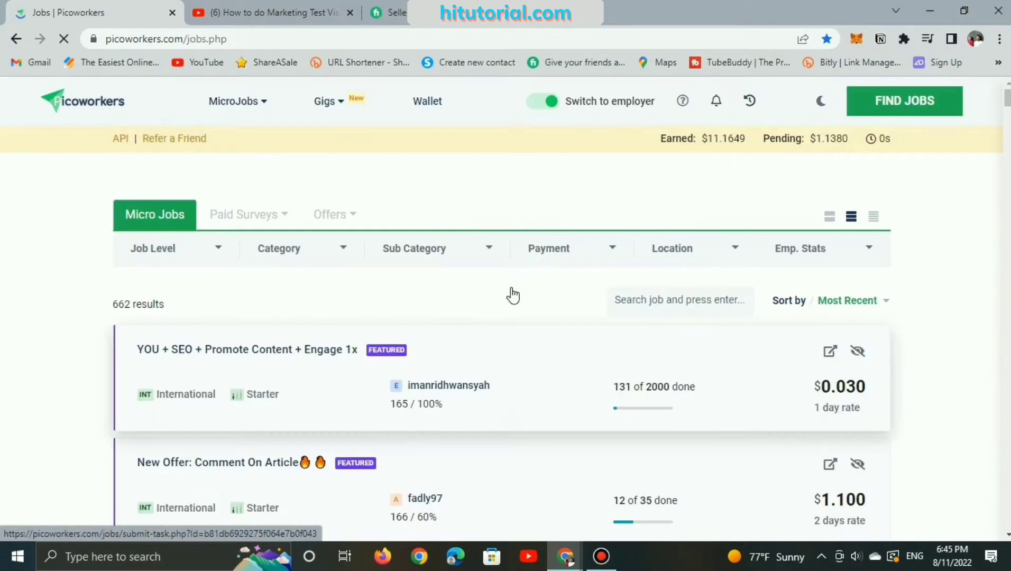
pyautogui.click(340, 110)
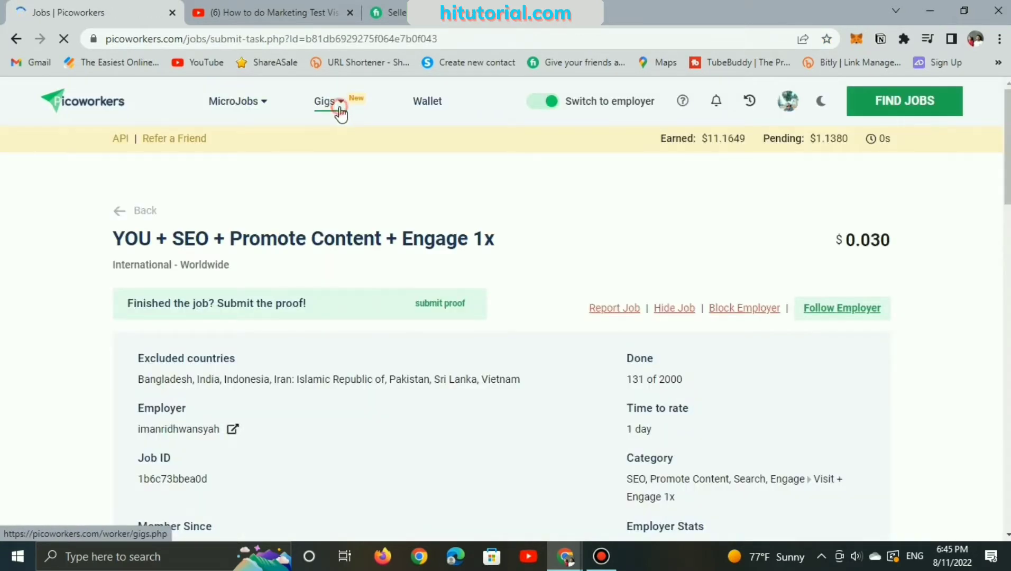
pyautogui.click(361, 181)
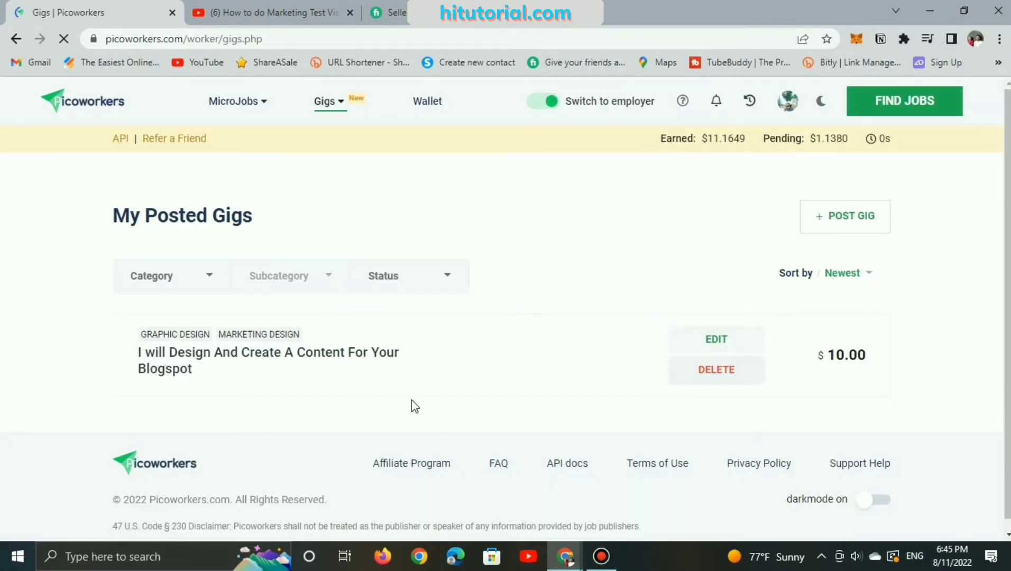
pyautogui.click(353, 358)
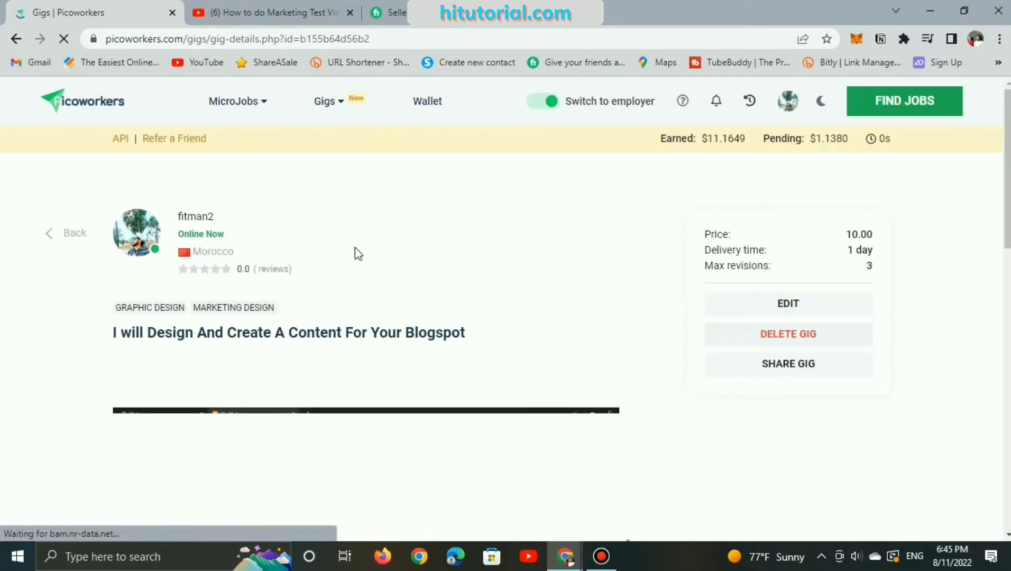
# Step: Advance the Blogspot gig's image carousel through to the fourth slide
pyautogui.scroll(-1, 349, 267)
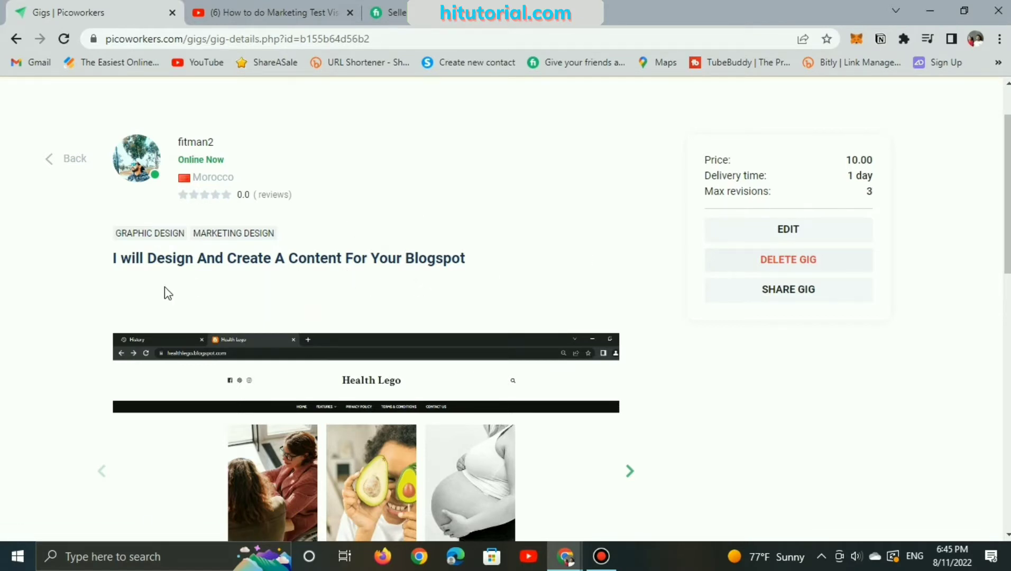
pyautogui.scroll(-5, 165, 288)
pyautogui.click(629, 186)
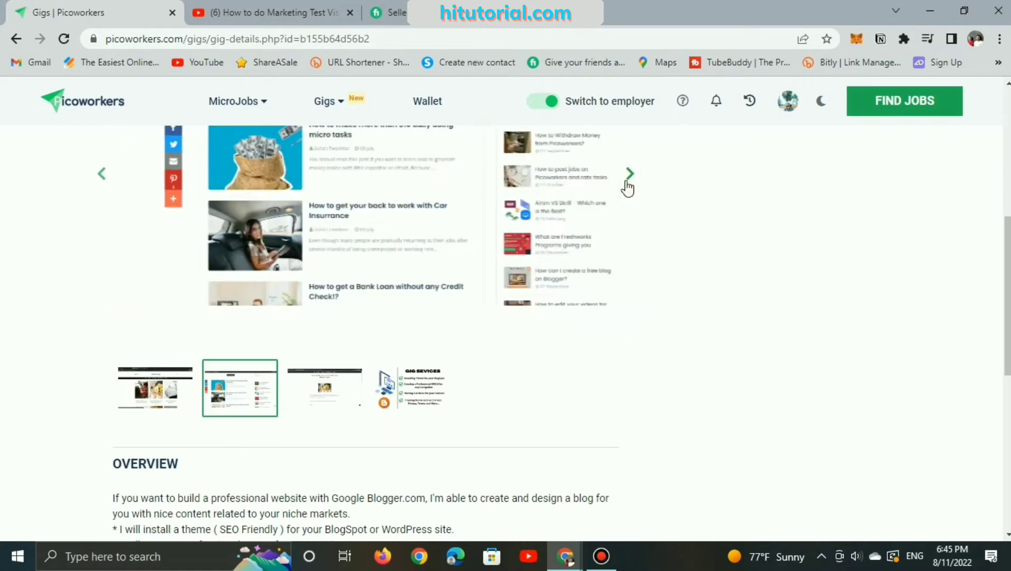
pyautogui.click(628, 186)
pyautogui.scroll(1, 628, 189)
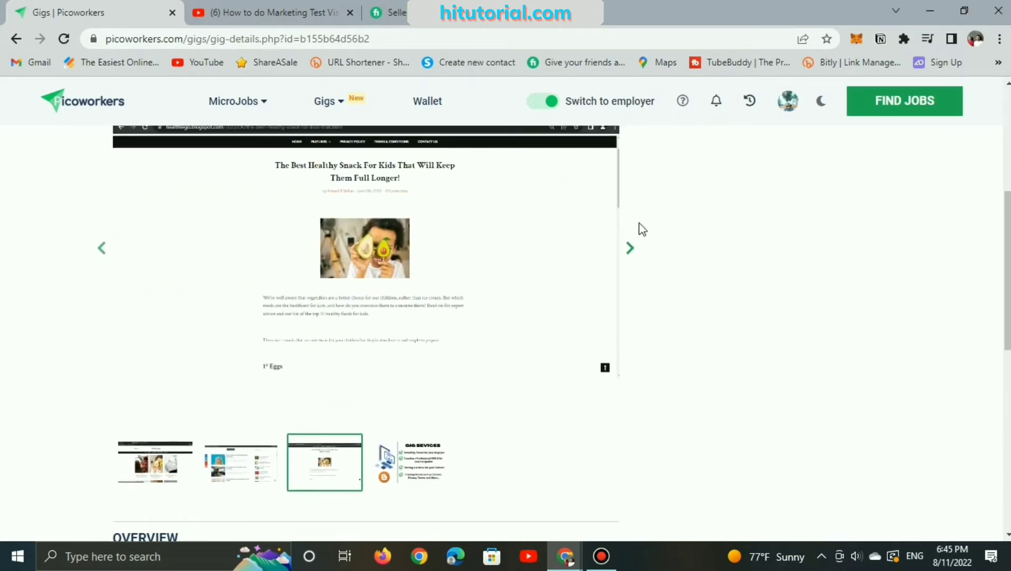
pyautogui.click(636, 254)
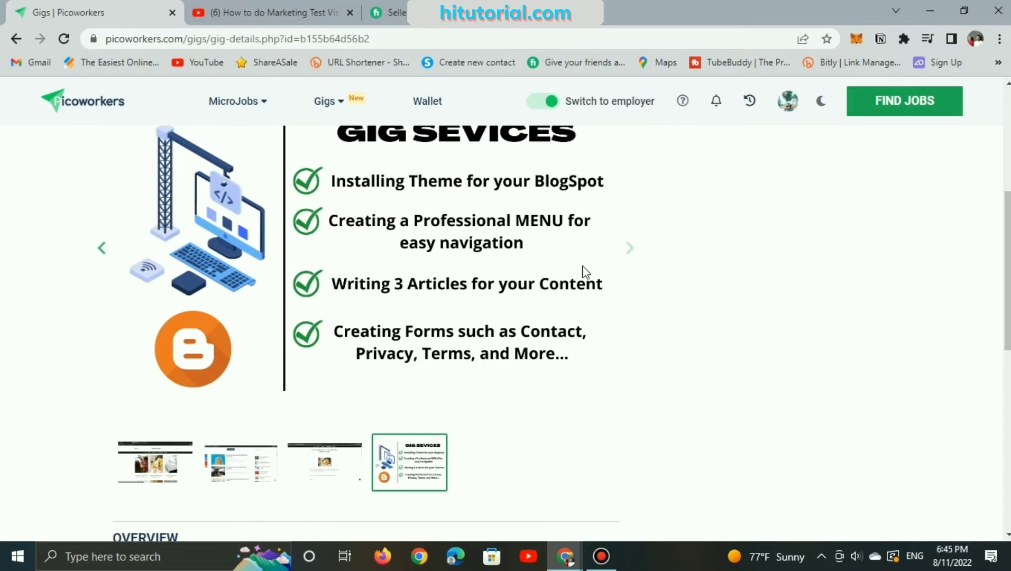
pyautogui.scroll(3, 582, 271)
# Step: Scroll through the gig's overview, links and reviews
pyautogui.scroll(-1, 411, 304)
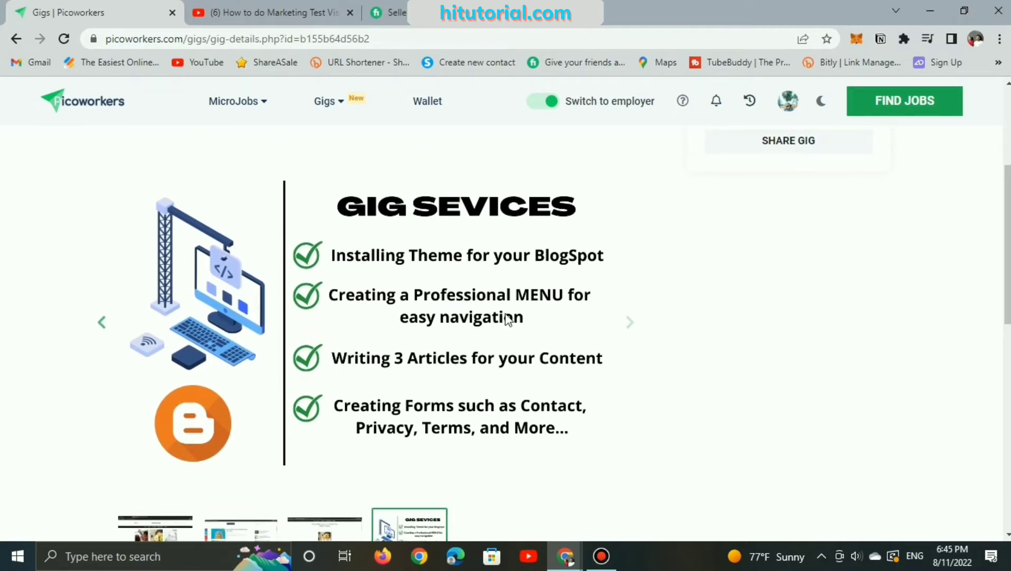
pyautogui.scroll(-3, 506, 319)
pyautogui.scroll(-2, 503, 313)
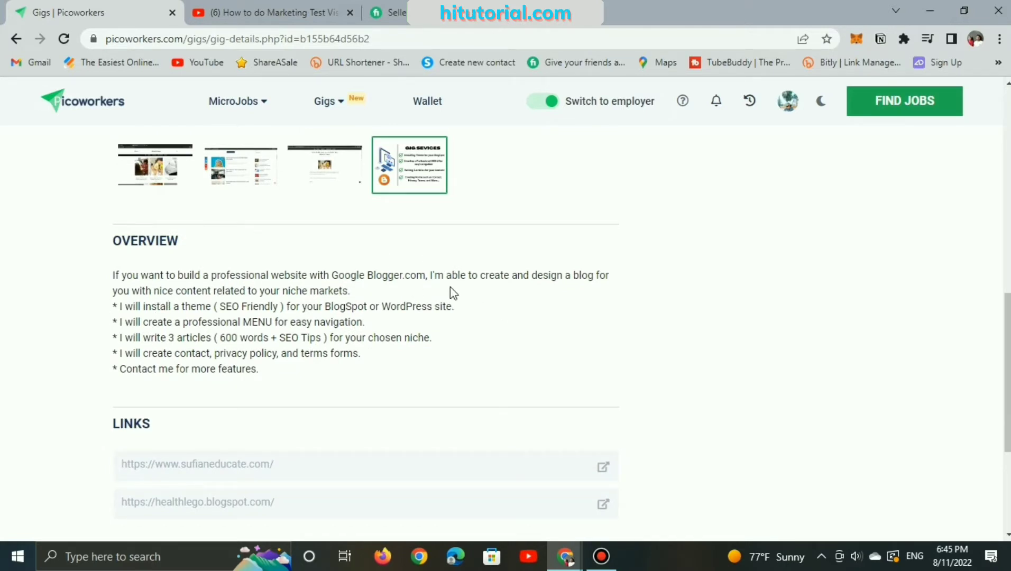
pyautogui.scroll(-1, 450, 289)
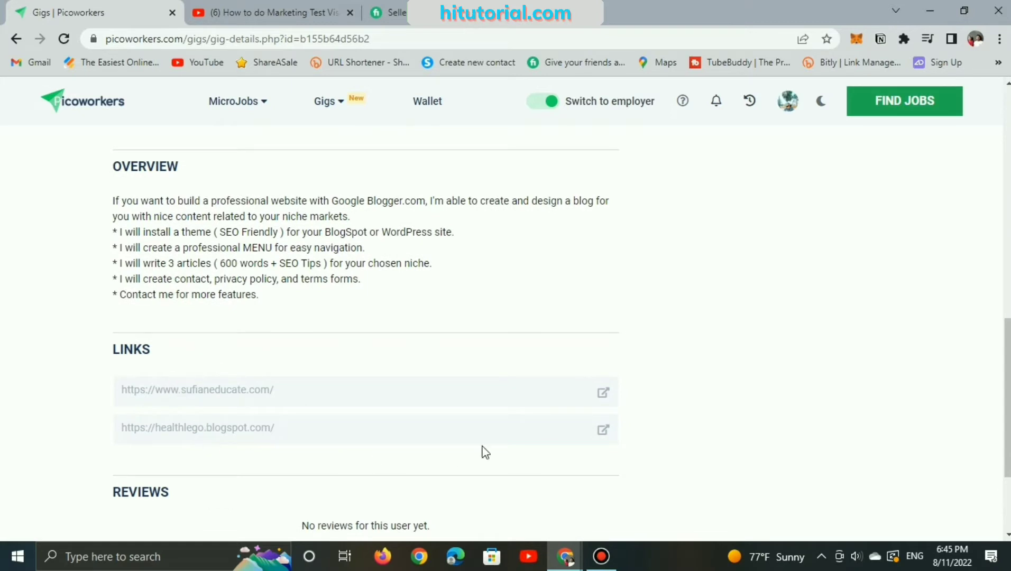
pyautogui.scroll(-3, 599, 439)
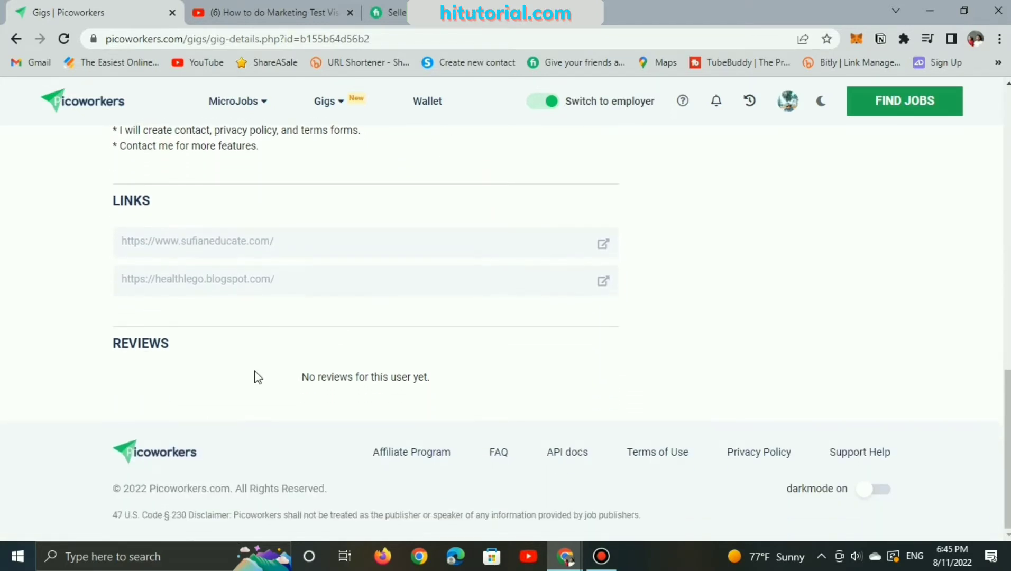
pyautogui.scroll(15, 256, 377)
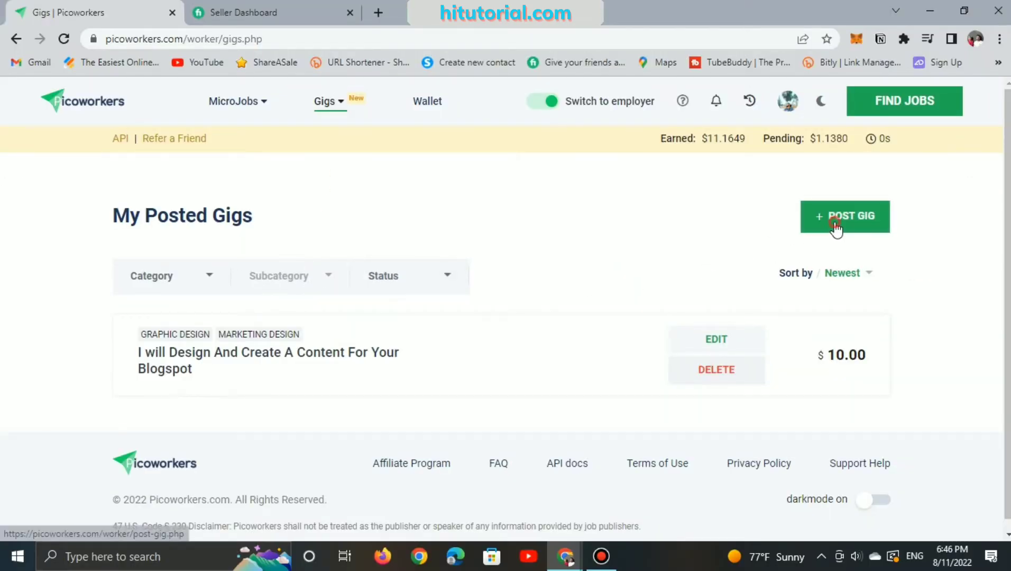
# Step: Post a new gig and enter the title 'I will make a wonderful thumbnail for your YouTube videos'
pyautogui.click(835, 222)
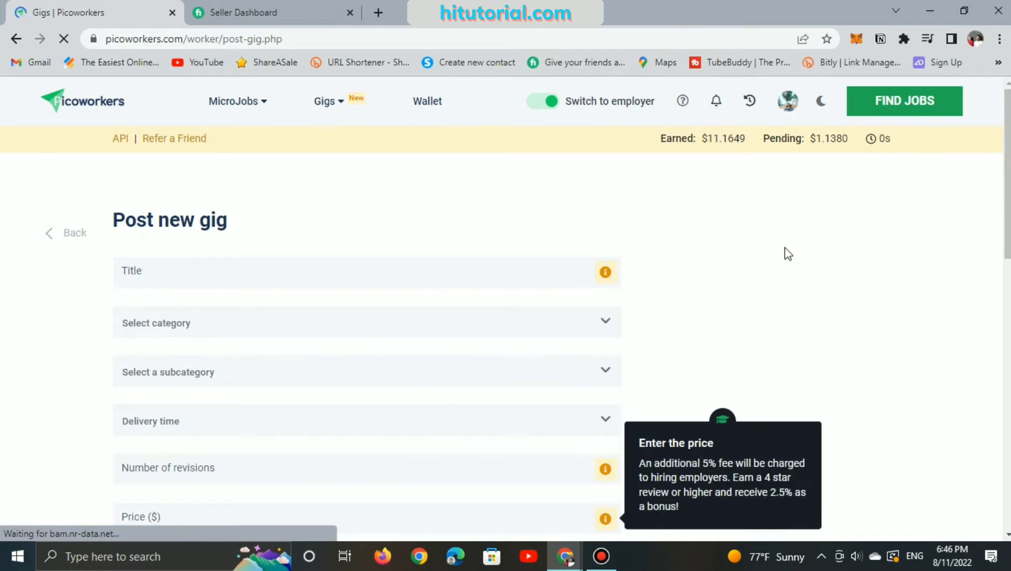
pyautogui.click(345, 274)
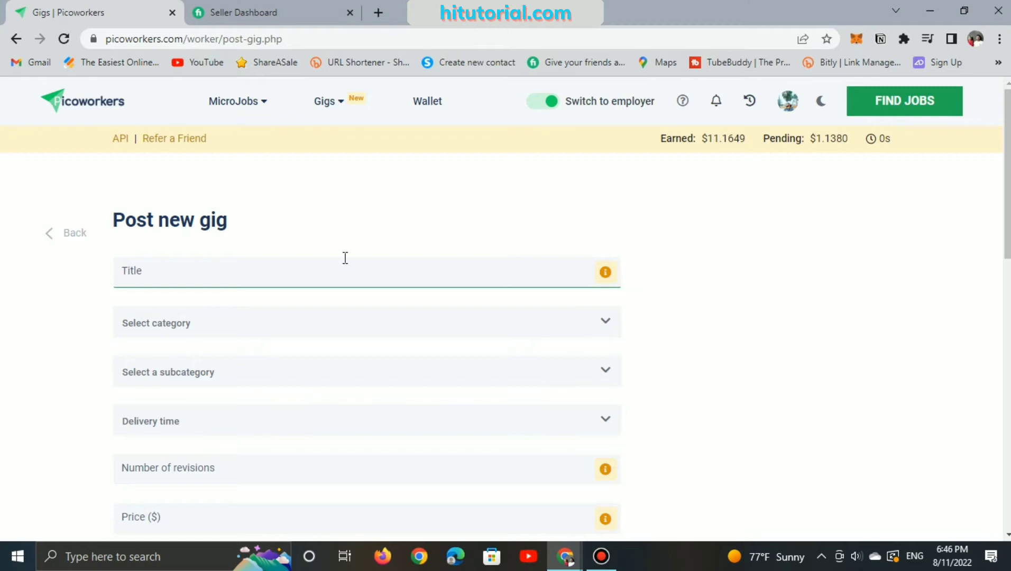
pyautogui.write('I will make a wonder')
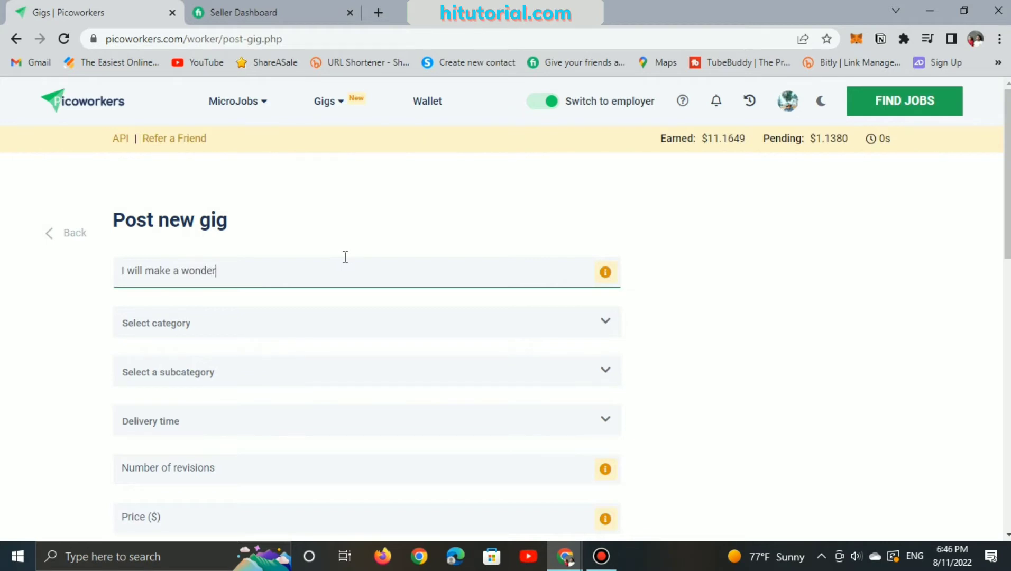
pyautogui.write('ful thum')
pyautogui.press('BackSpace')
pyautogui.press('BackSpace')
pyautogui.write('bnai')
pyautogui.write('l fpr ')
pyautogui.write('our Y')
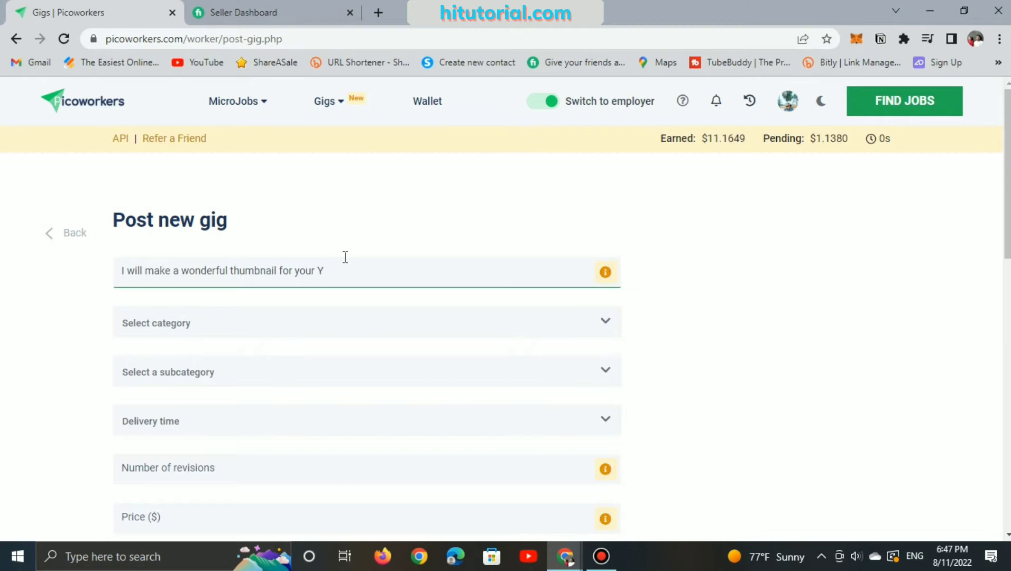
pyautogui.write('r your YouTube videos')
# Step: Set the gig category to Photo & Video with subcategory Photo editing
pyautogui.click(604, 325)
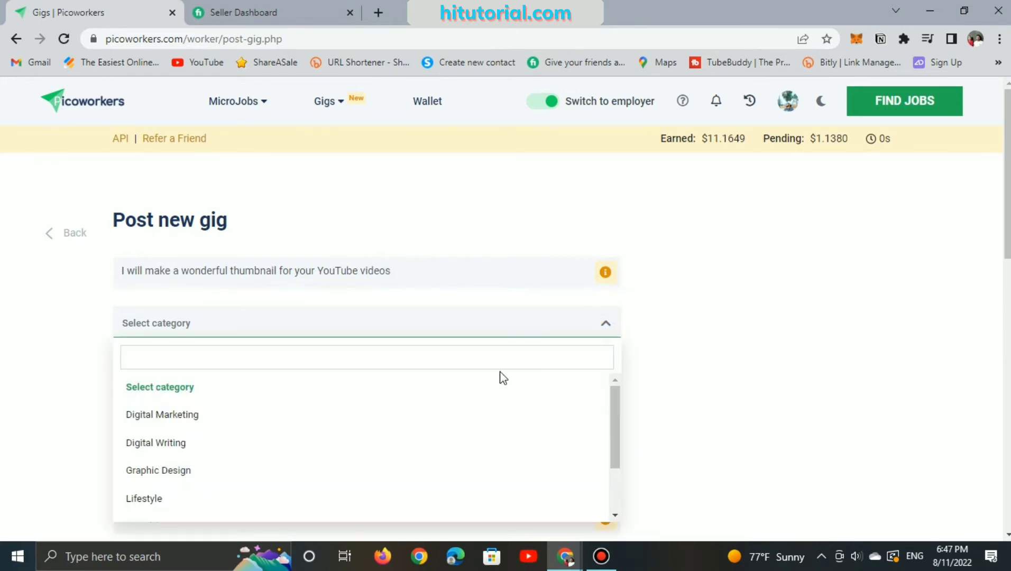
pyautogui.scroll(-3, 294, 454)
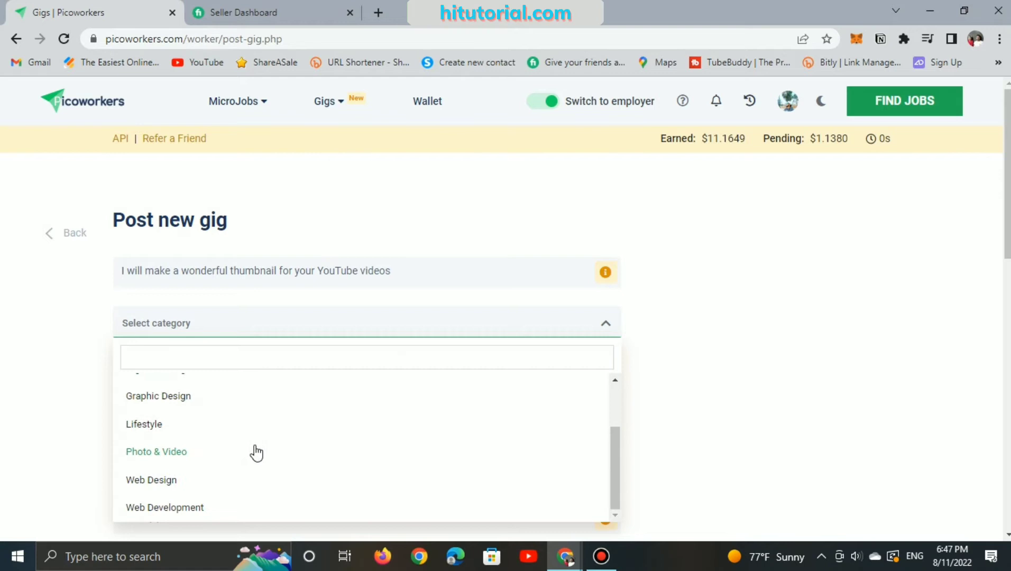
pyautogui.click(186, 453)
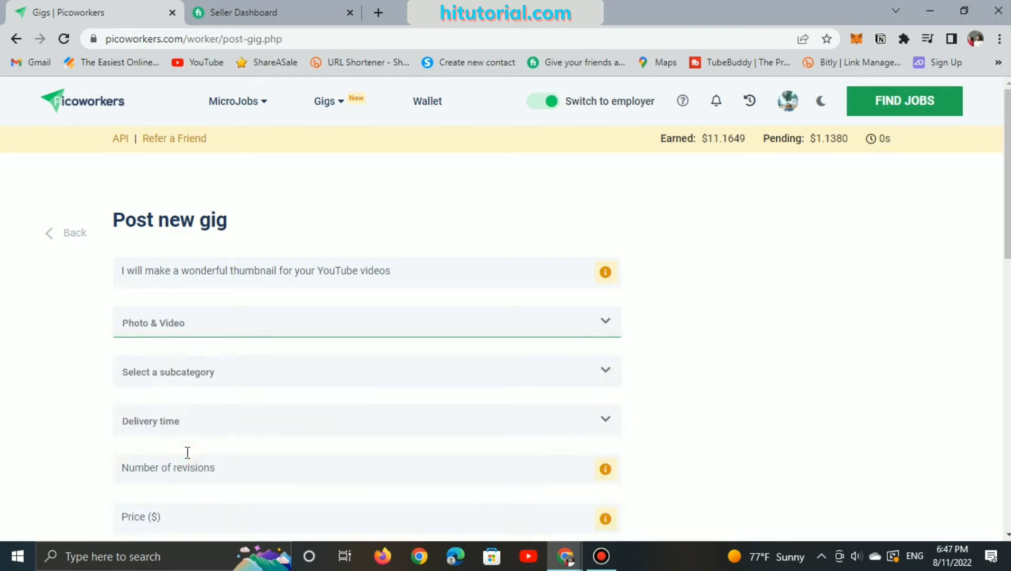
pyautogui.click(605, 374)
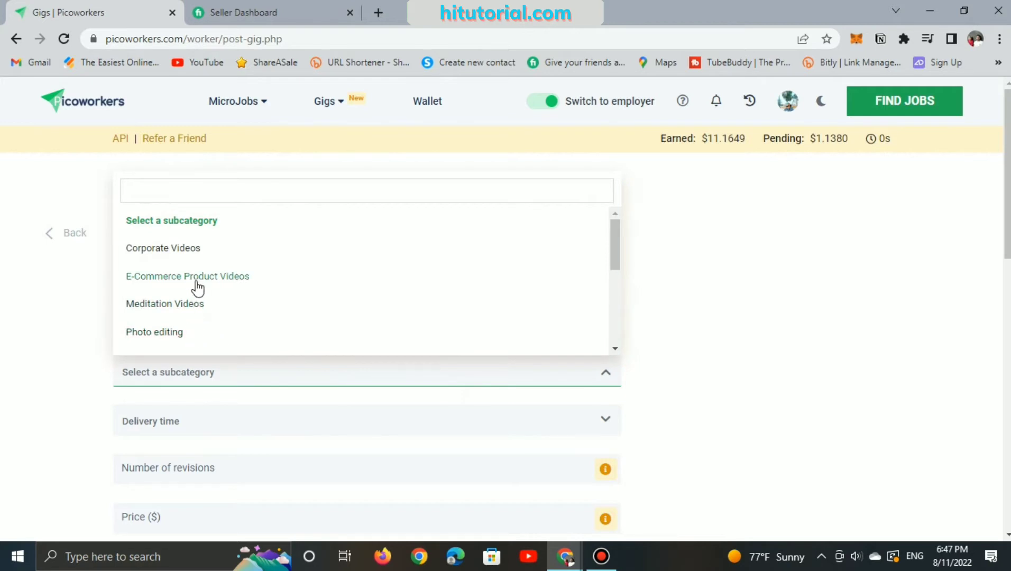
pyautogui.scroll(-1, 198, 291)
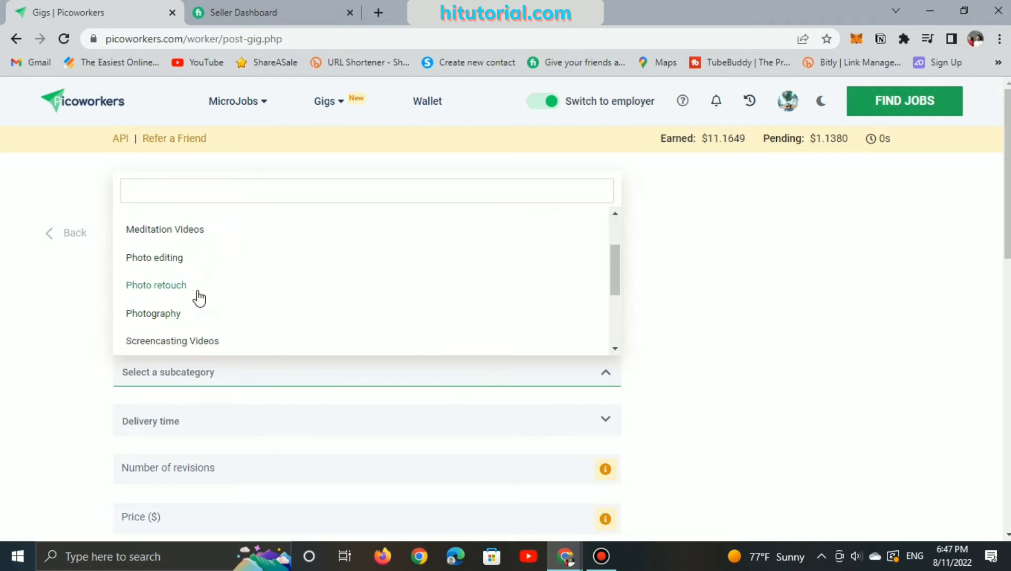
pyautogui.click(185, 259)
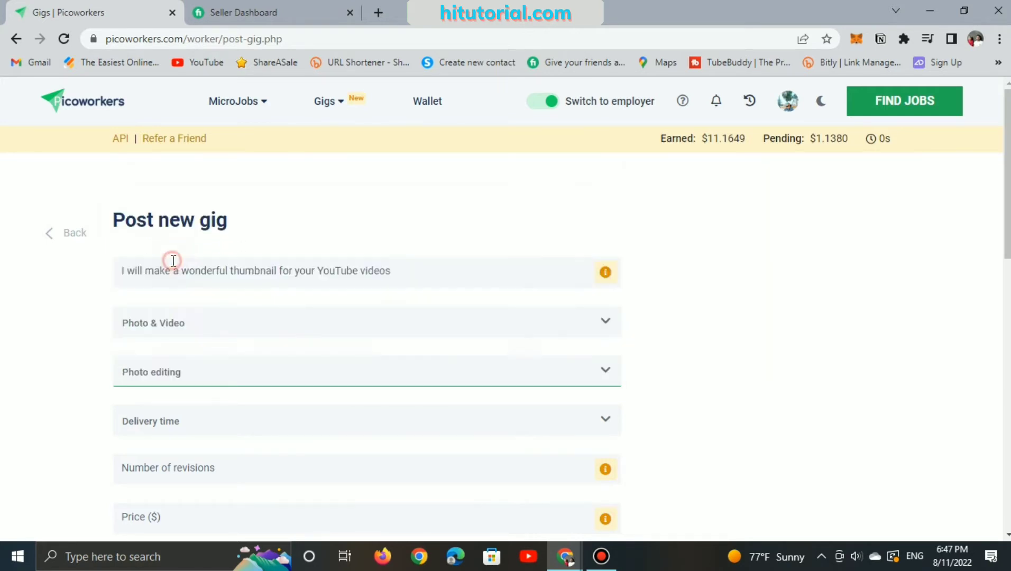
# Step: Set delivery time to 1 day and the number of revisions to 3
pyautogui.click(590, 423)
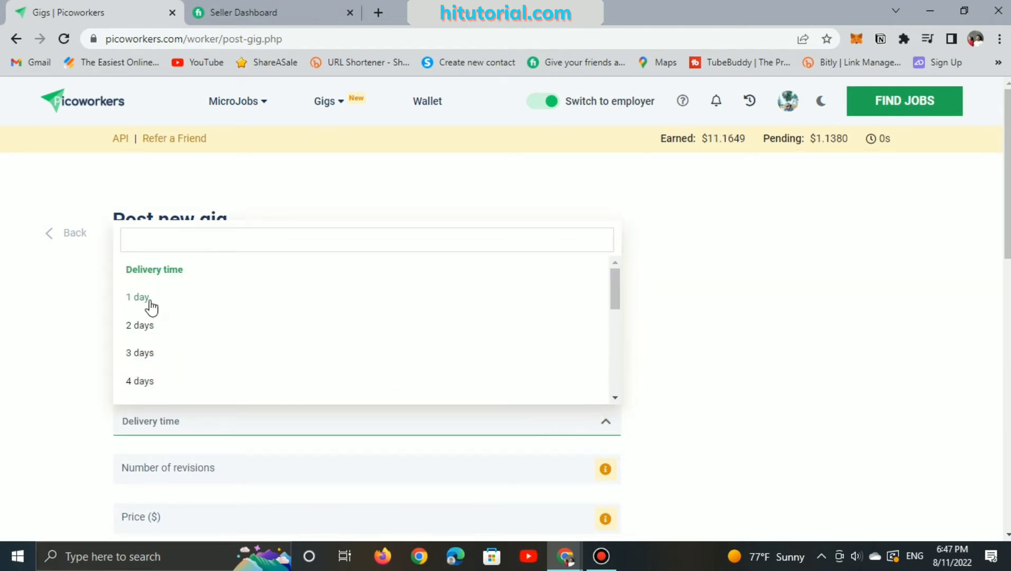
pyautogui.scroll(-5, 159, 338)
pyautogui.scroll(5, 174, 363)
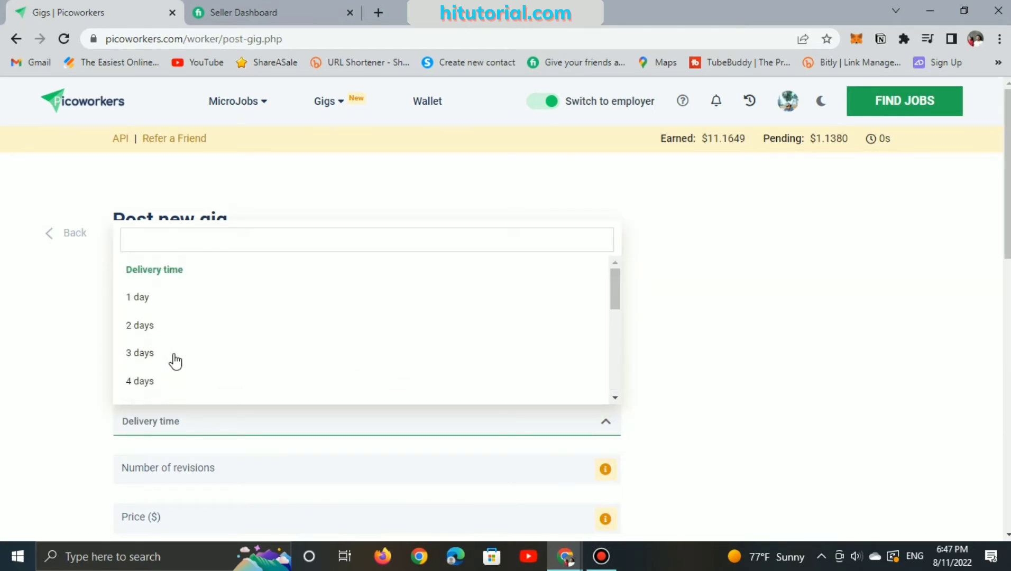
pyautogui.click(151, 303)
pyautogui.scroll(-2, 235, 364)
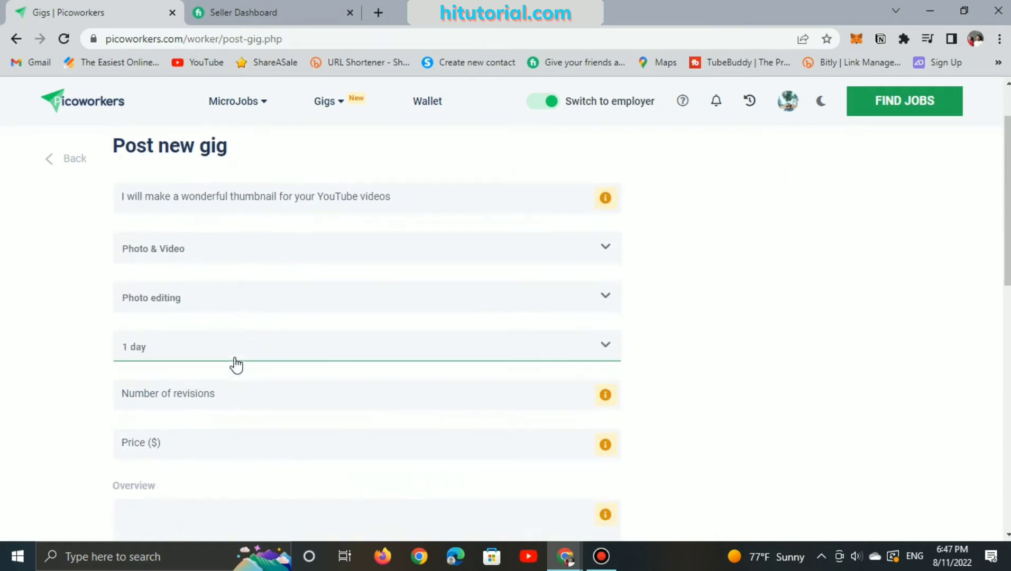
pyautogui.click(490, 402)
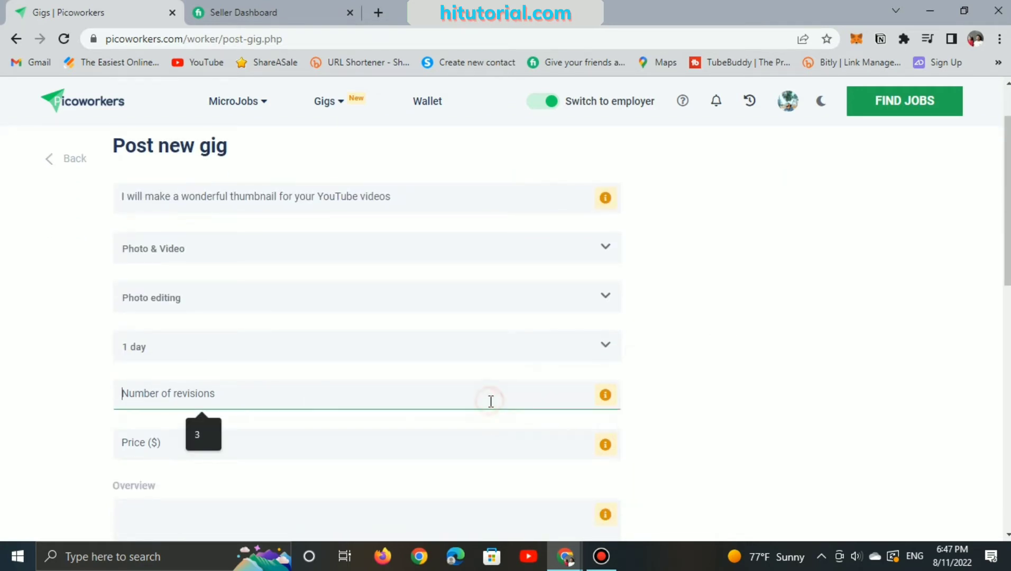
pyautogui.click(204, 443)
# Step: Enter a gig price of $2 and scroll down to the Media section
pyautogui.click(205, 444)
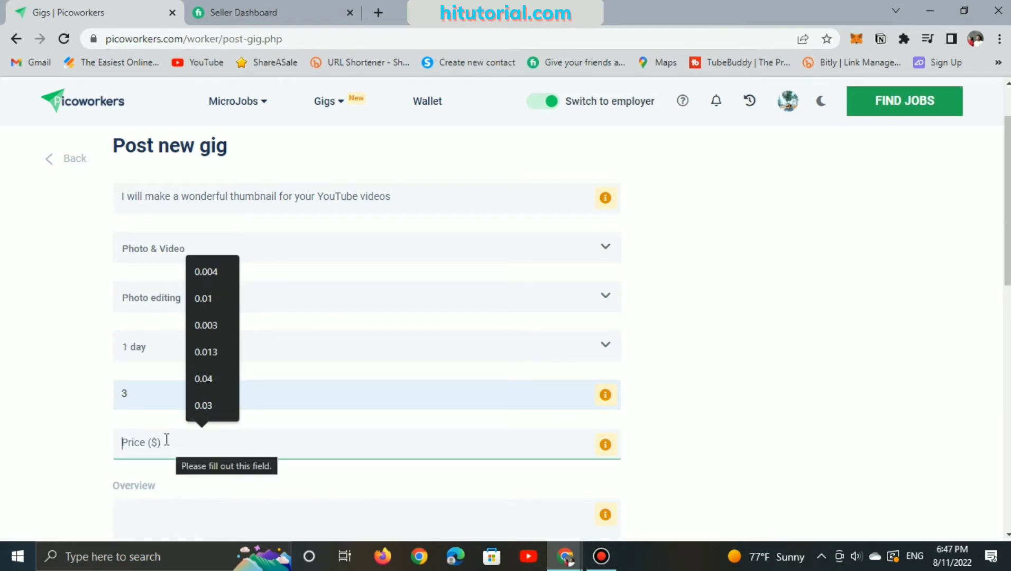
pyautogui.write('2')
pyautogui.scroll(-1, 166, 441)
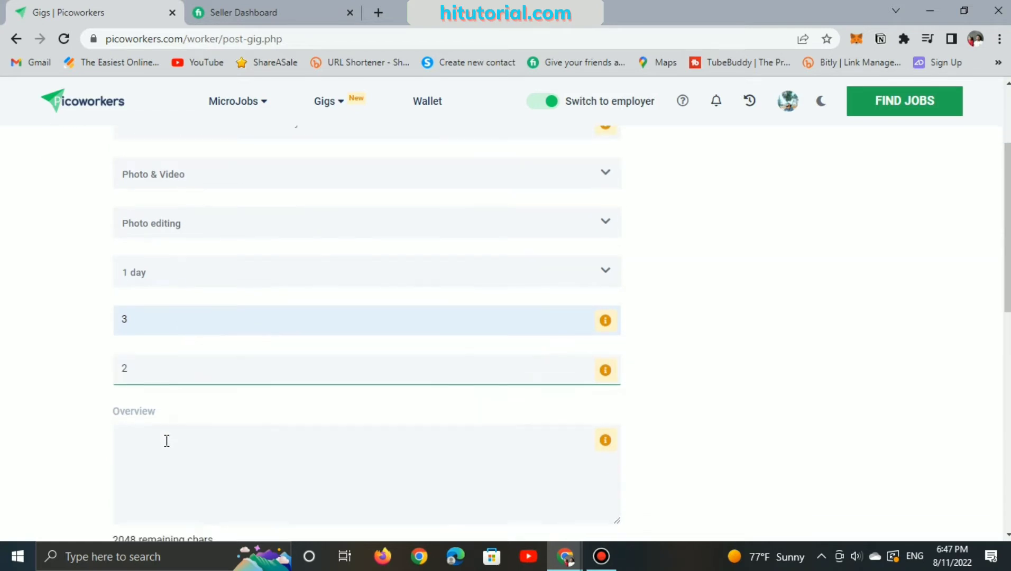
pyautogui.click(174, 444)
pyautogui.scroll(-1, 174, 445)
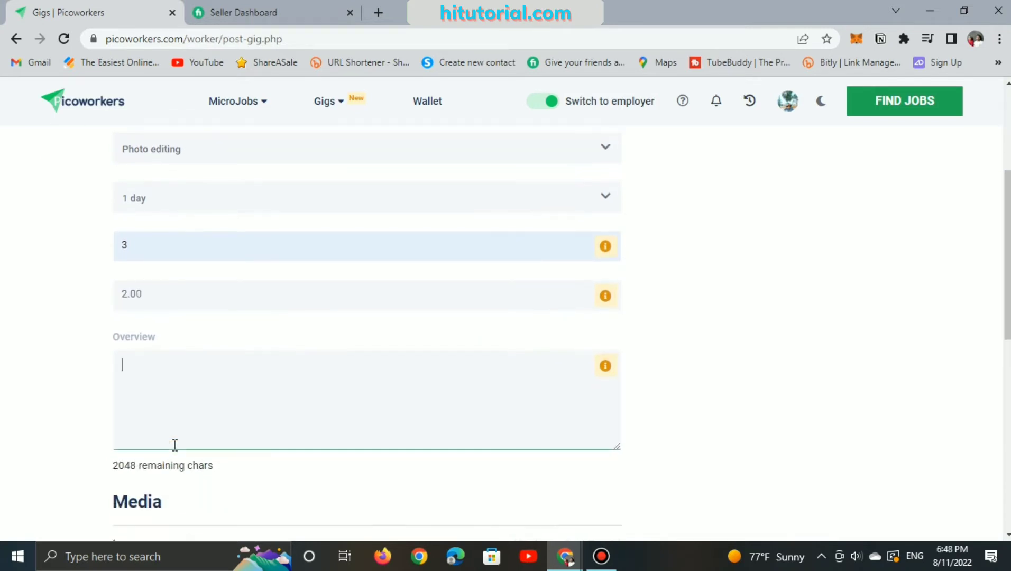
pyautogui.scroll(-1, 174, 445)
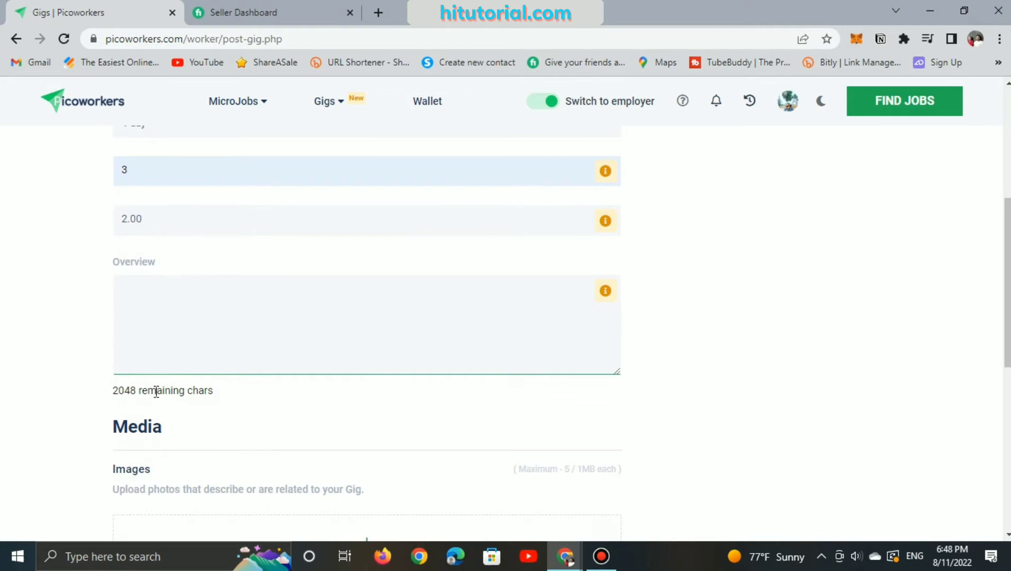
pyautogui.scroll(-1, 159, 397)
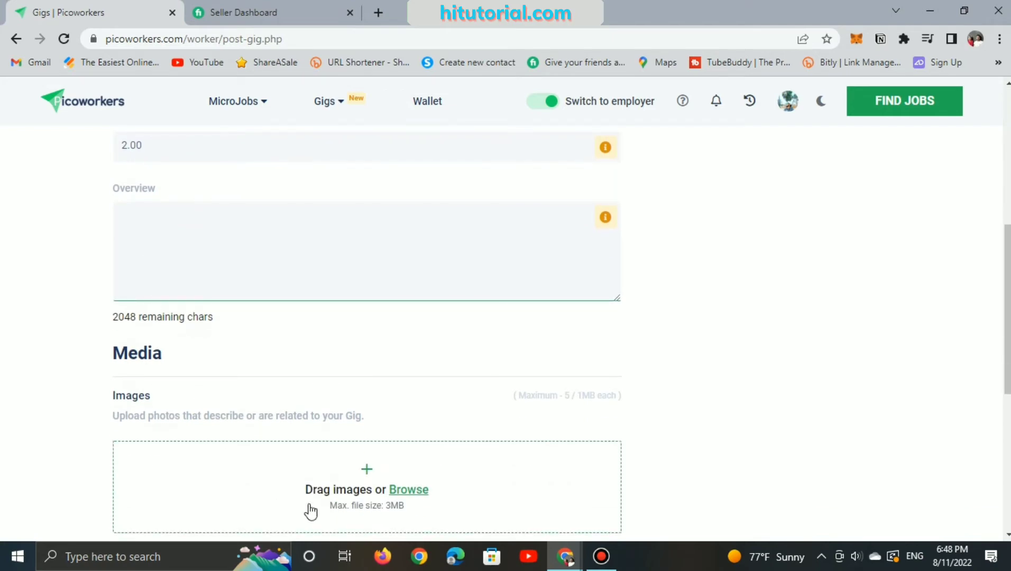
# Step: Go to canva.com in a new tab and create a YouTube Thumbnail design
pyautogui.click(379, 12)
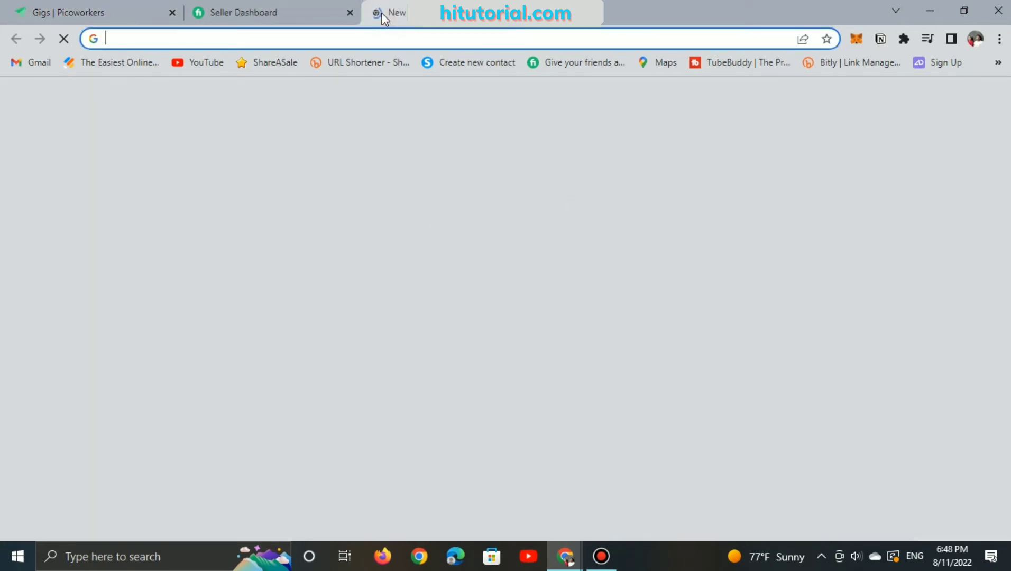
pyautogui.write('canva.com')
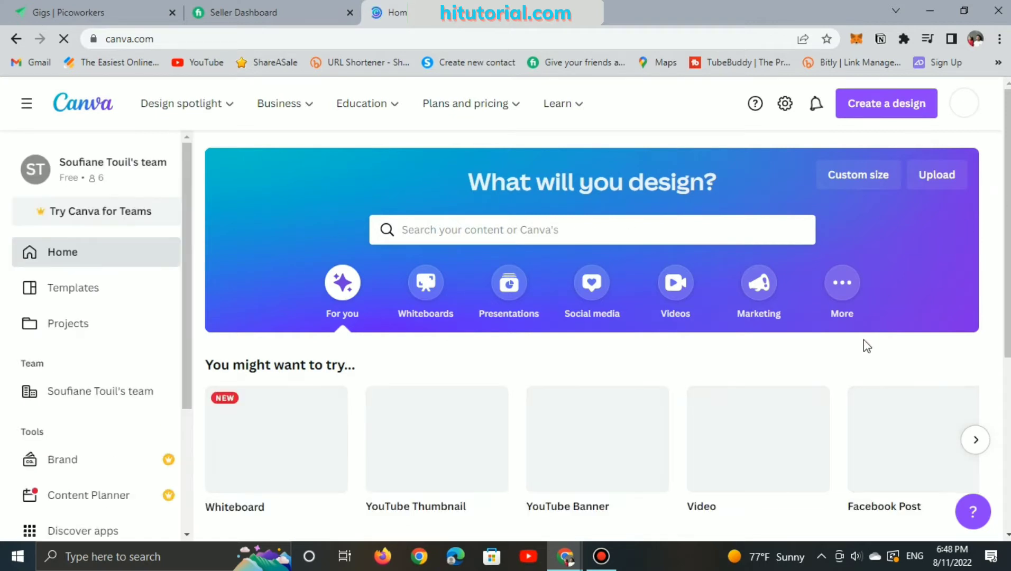
pyautogui.scroll(-3, 863, 341)
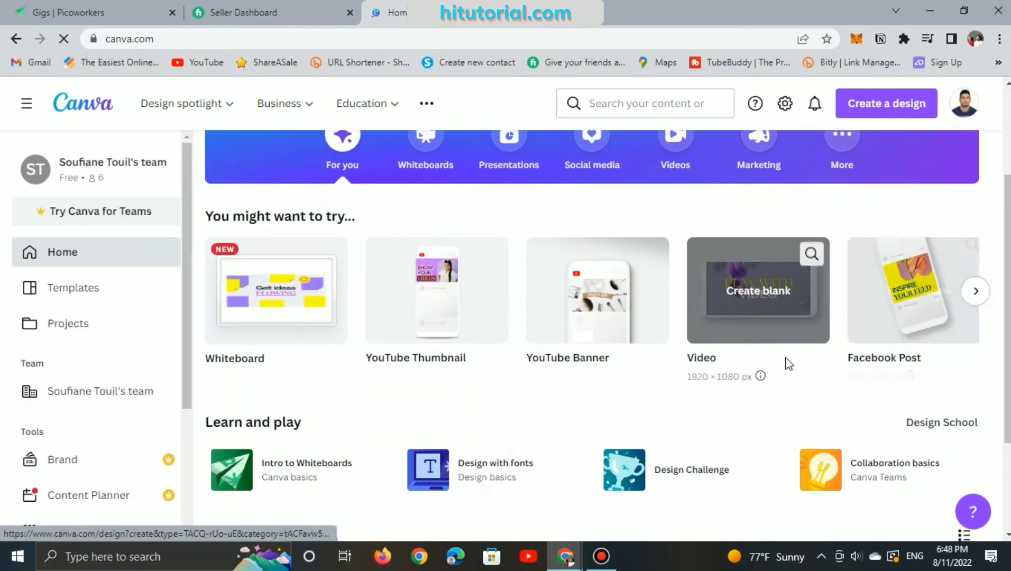
pyautogui.scroll(3, 784, 361)
pyautogui.click(910, 104)
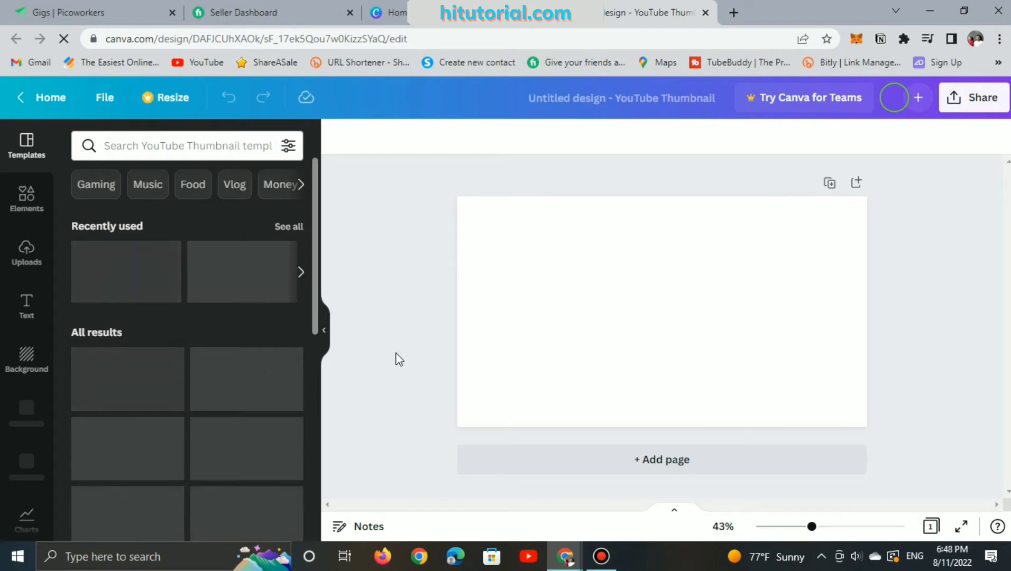
# Step: Apply the CODING template, then swap in the HOW TO DESIGN THUMBNAIL FOR FREE template
pyautogui.scroll(-1, 81, 332)
pyautogui.scroll(-2, 81, 332)
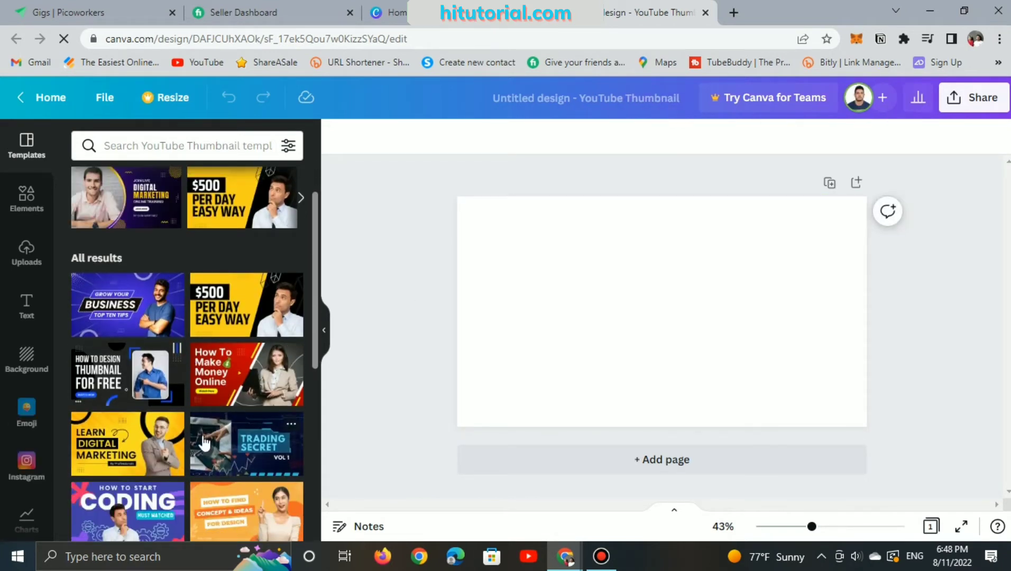
pyautogui.scroll(3, 136, 391)
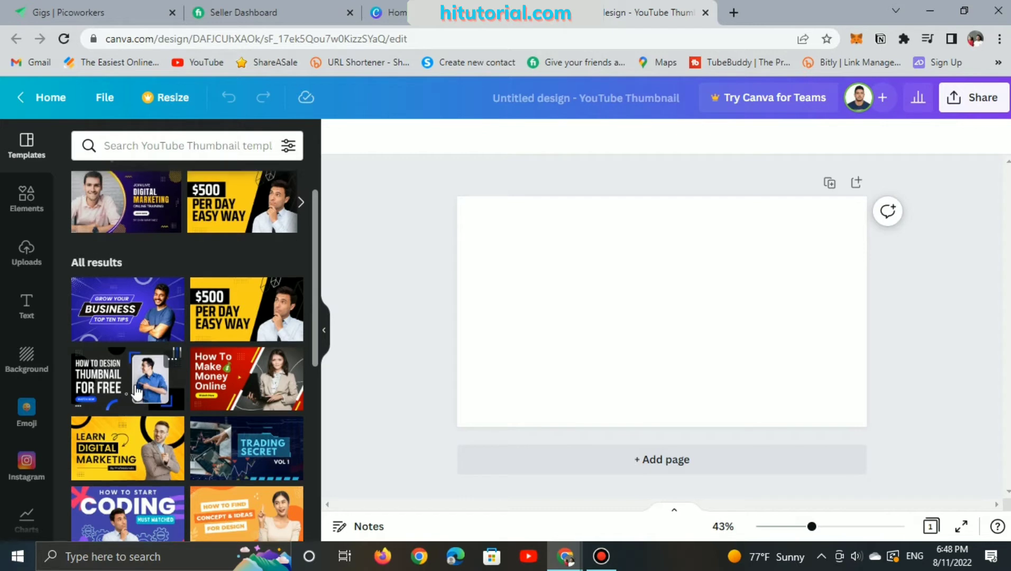
pyautogui.scroll(-2, 214, 411)
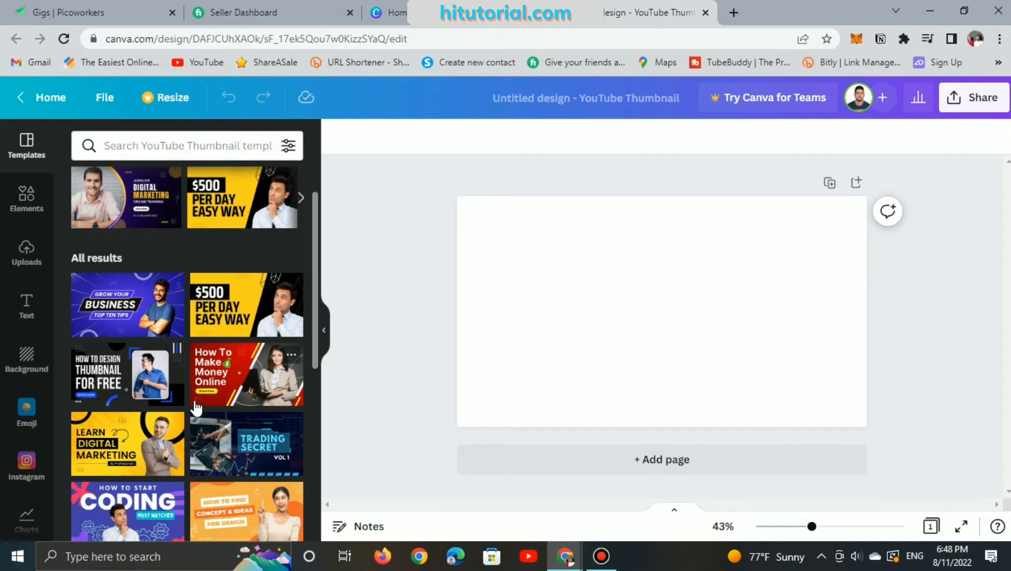
pyautogui.scroll(-2, 196, 408)
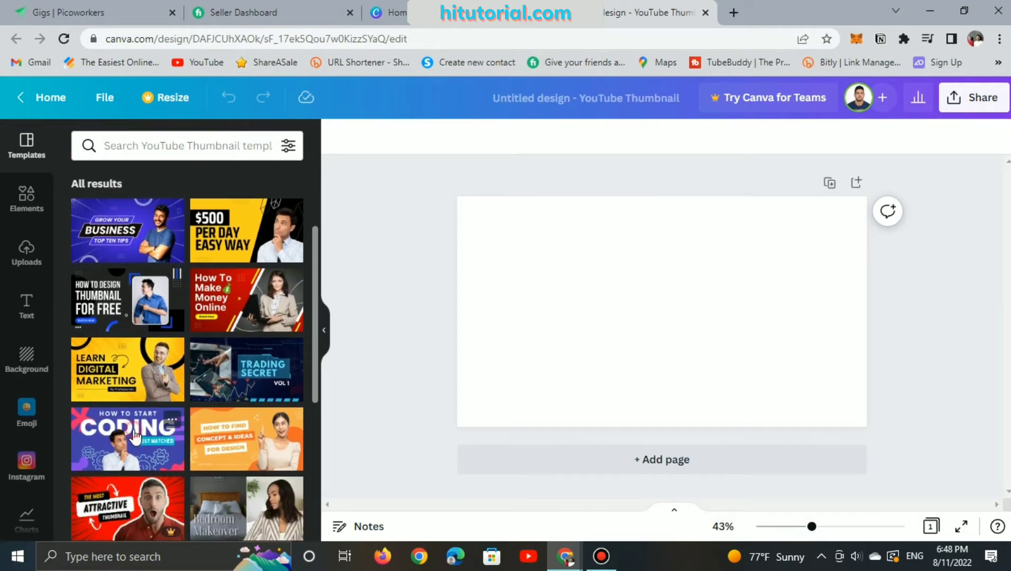
pyautogui.click(135, 434)
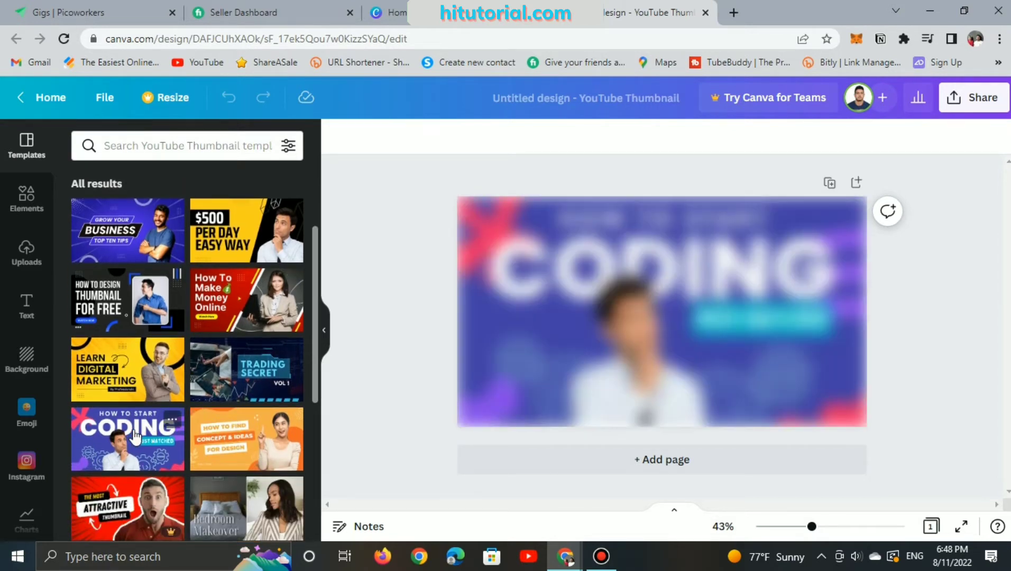
pyautogui.click(478, 346)
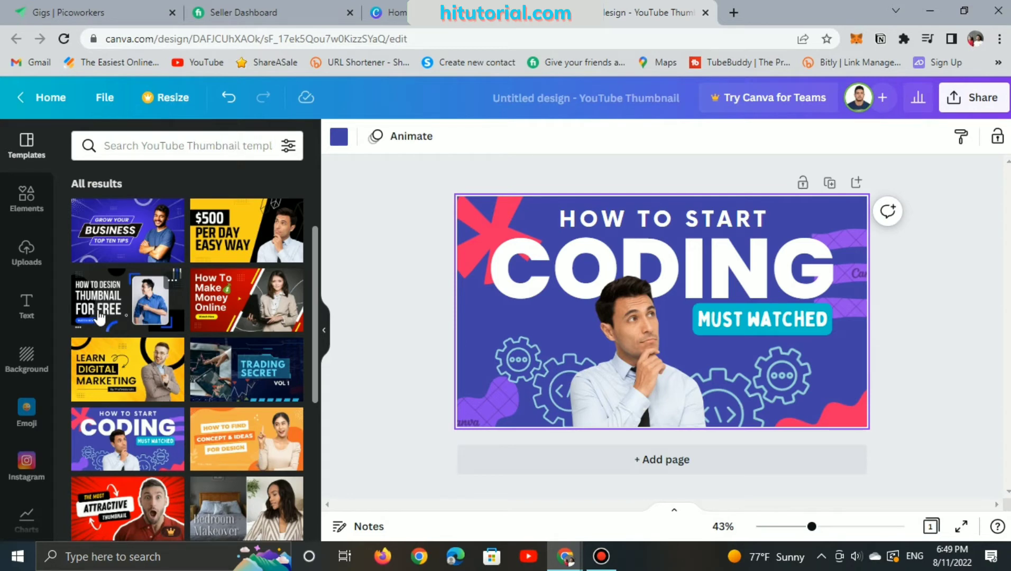
pyautogui.click(98, 316)
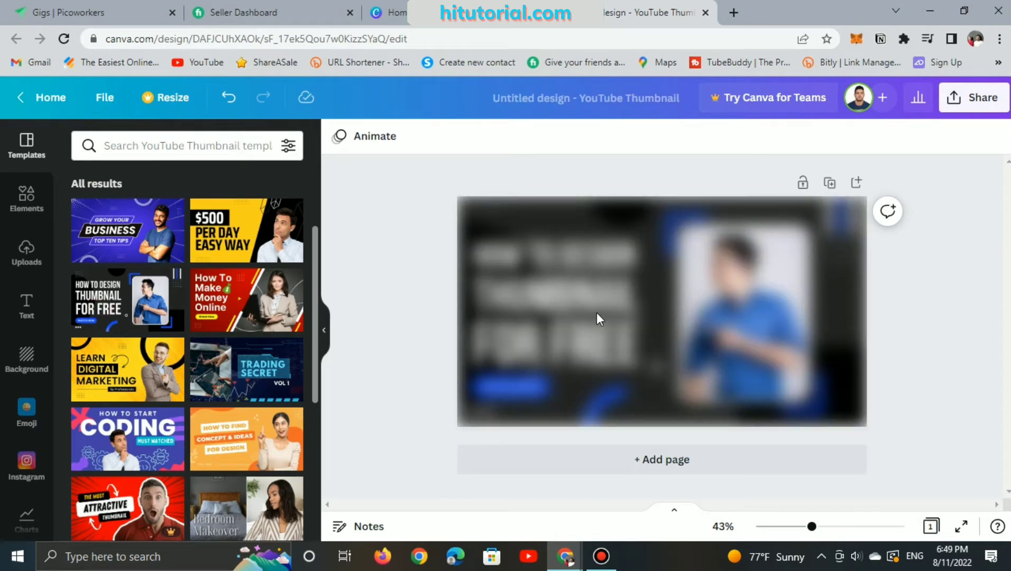
# Step: Replace the headline's 'HOW TO DESIGN' wording with 'I WILL MAKE A'
pyautogui.click(568, 316)
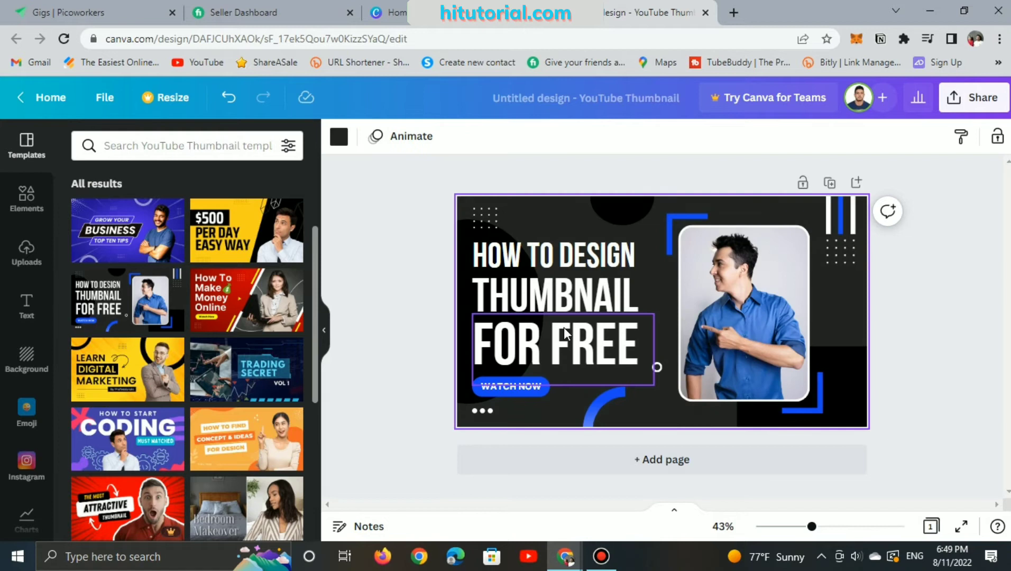
pyautogui.click(567, 305)
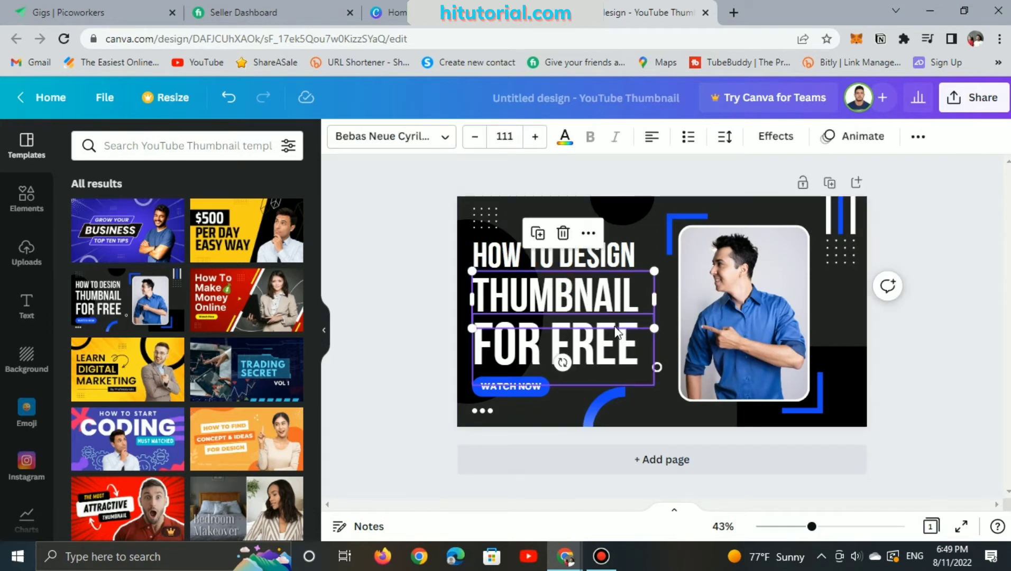
pyautogui.click(606, 343)
pyautogui.click(604, 296)
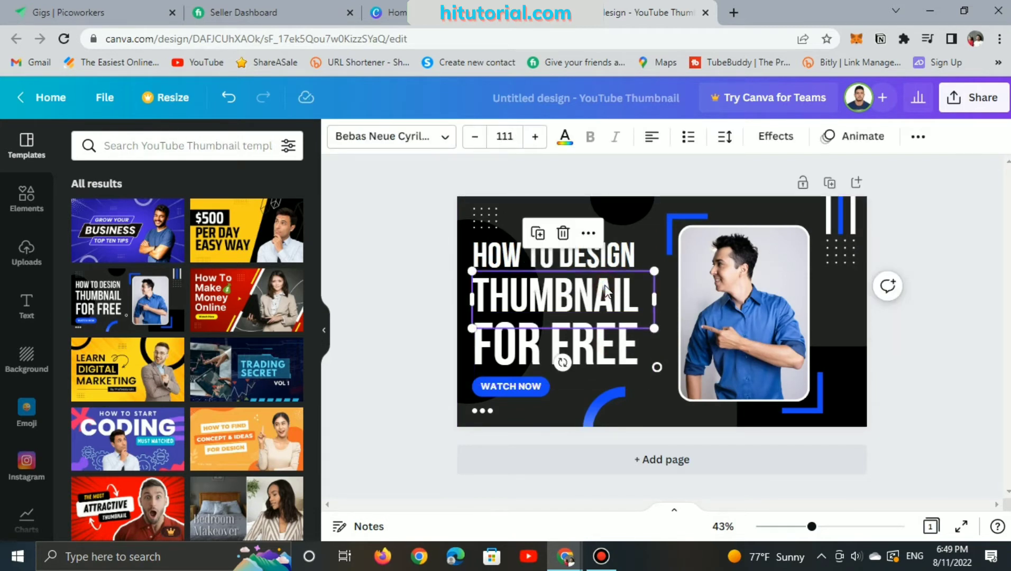
pyautogui.click(605, 296)
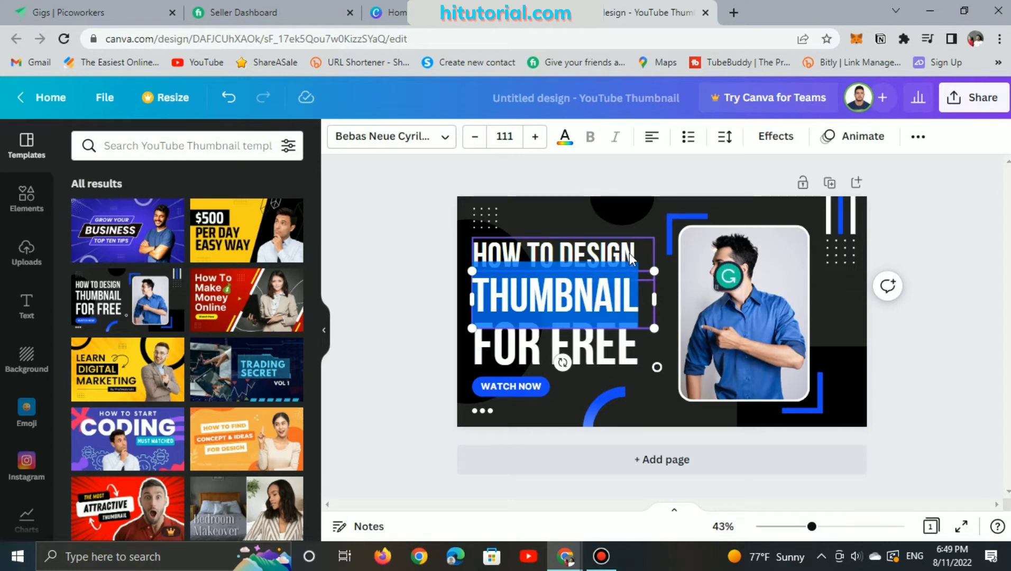
pyautogui.click(635, 255)
pyautogui.click(636, 254)
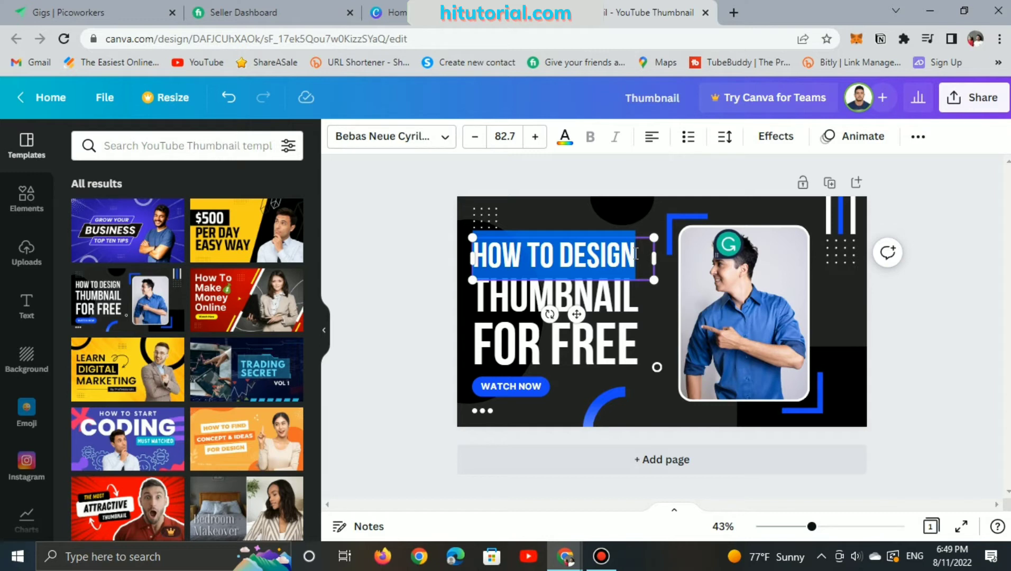
pyautogui.press('BackSpace')
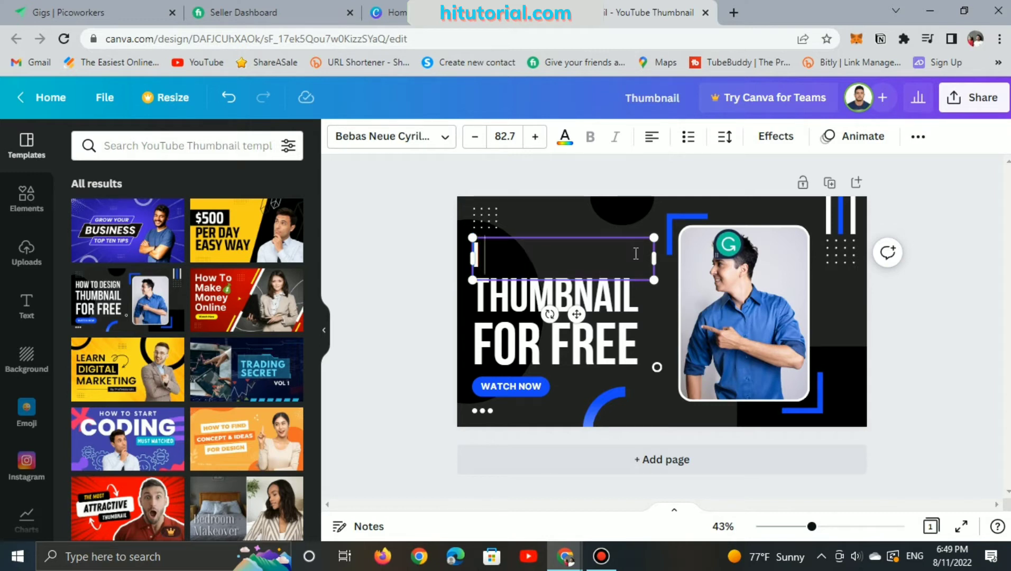
pyautogui.write('I WIKK')
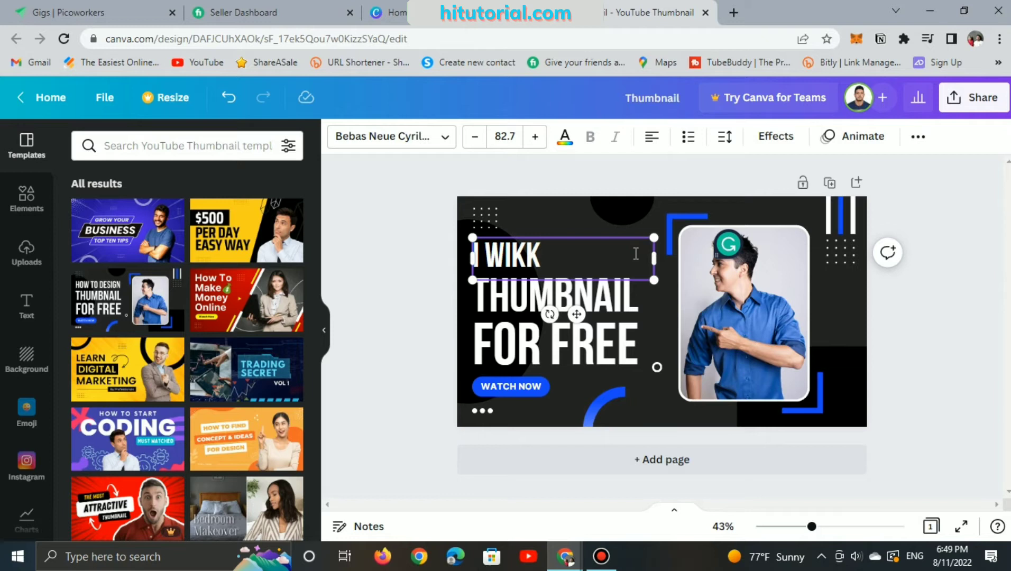
pyautogui.press('BackSpace')
pyautogui.press('BackSpace')
pyautogui.write('LL')
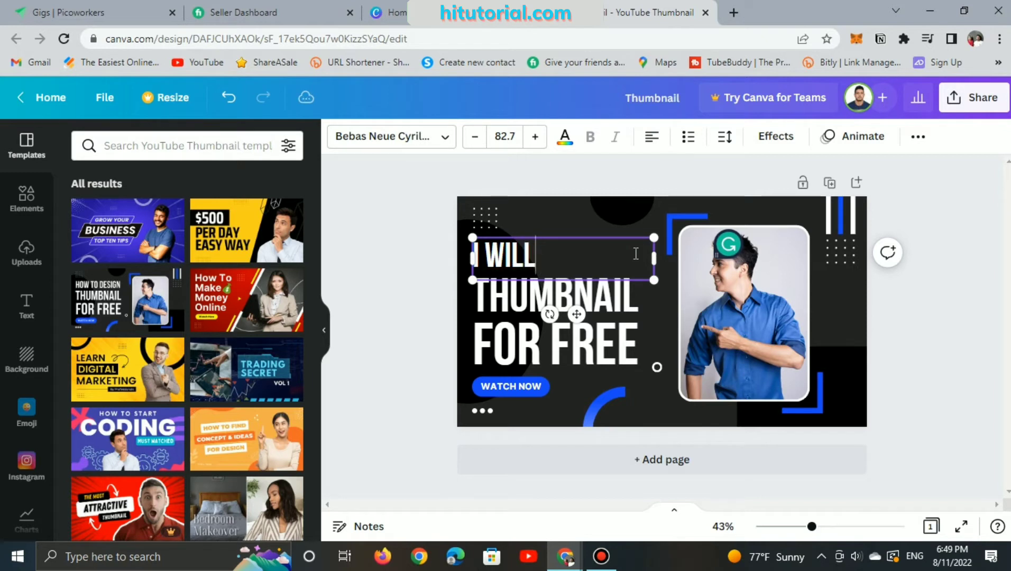
pyautogui.write(' MAKE')
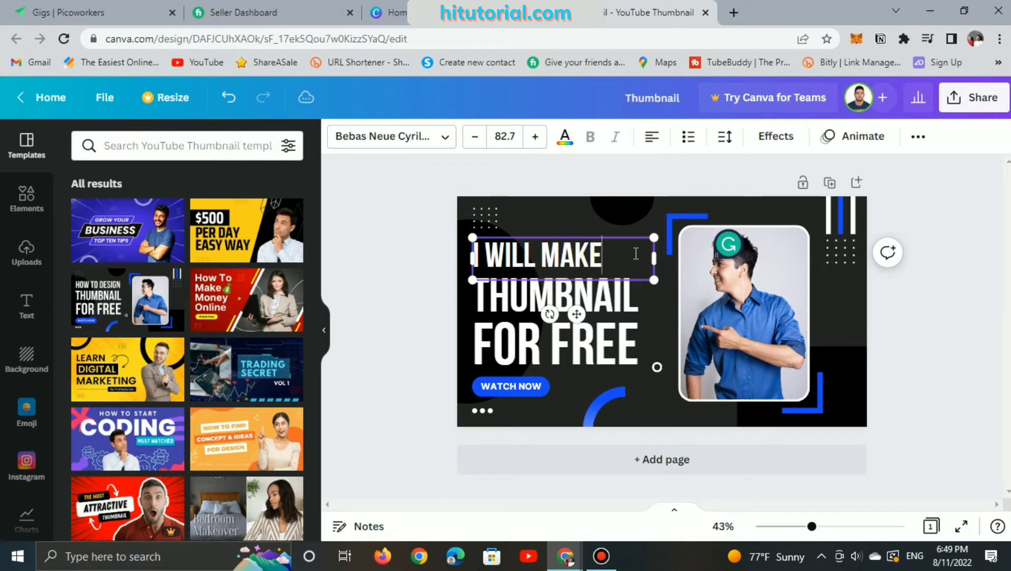
pyautogui.write(' A')
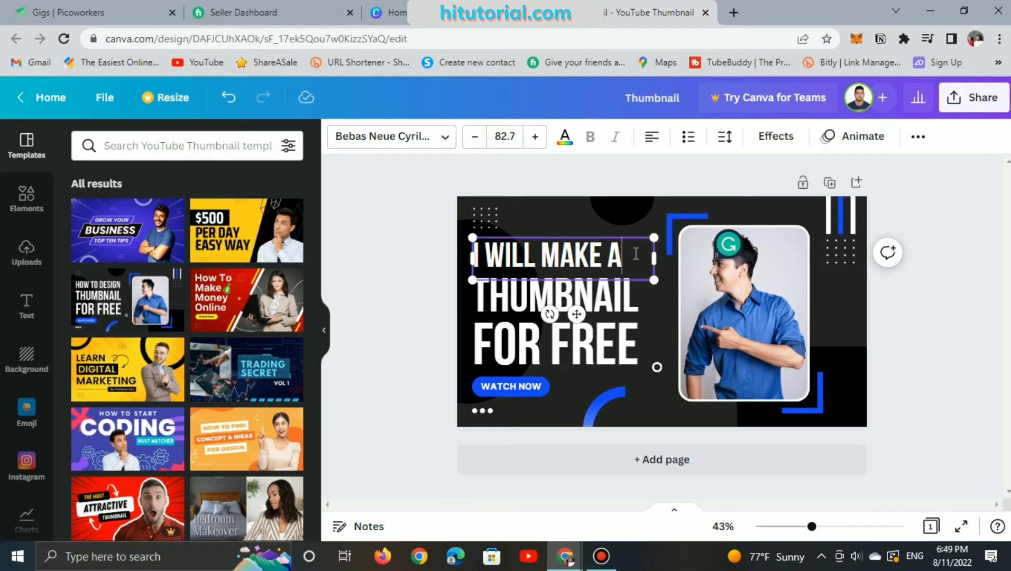
# Step: Change 'FREE' in the headline to 'YOU', so it reads 'FOR YOU'
pyautogui.click(552, 348)
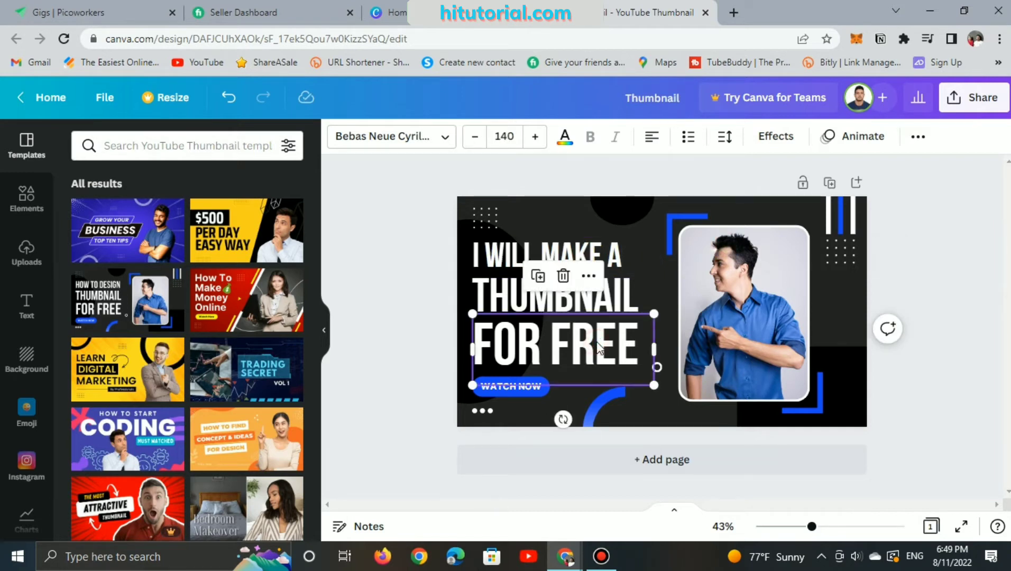
pyautogui.click(552, 348)
pyautogui.click(553, 347)
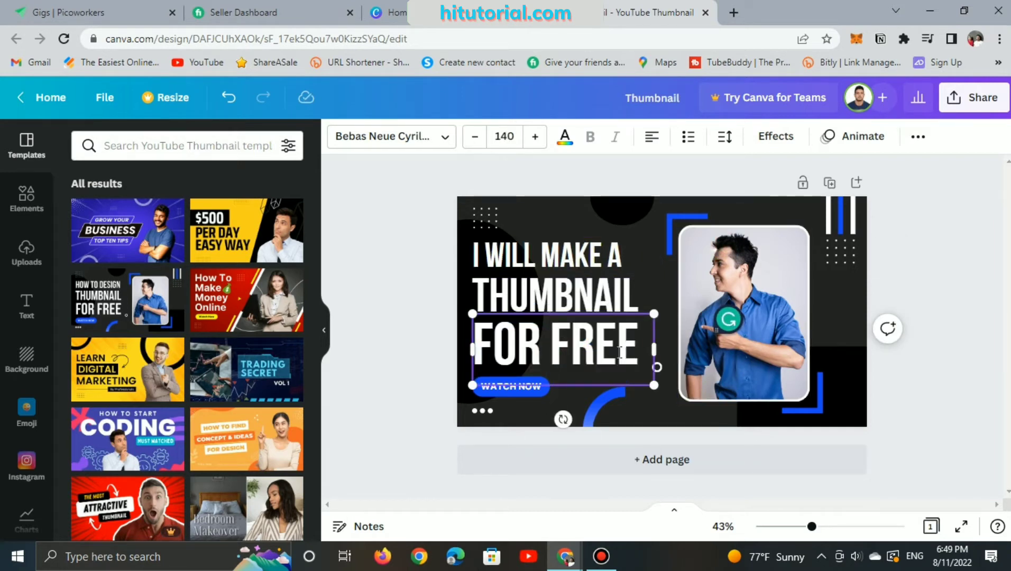
pyautogui.moveTo(628, 349); pyautogui.dragTo(559, 361)
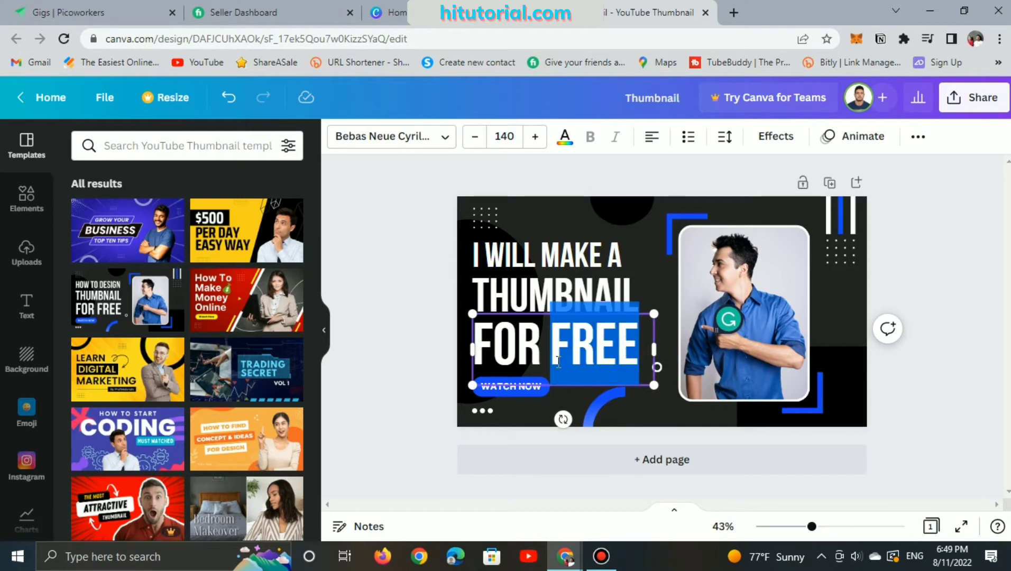
pyautogui.write('YOU')
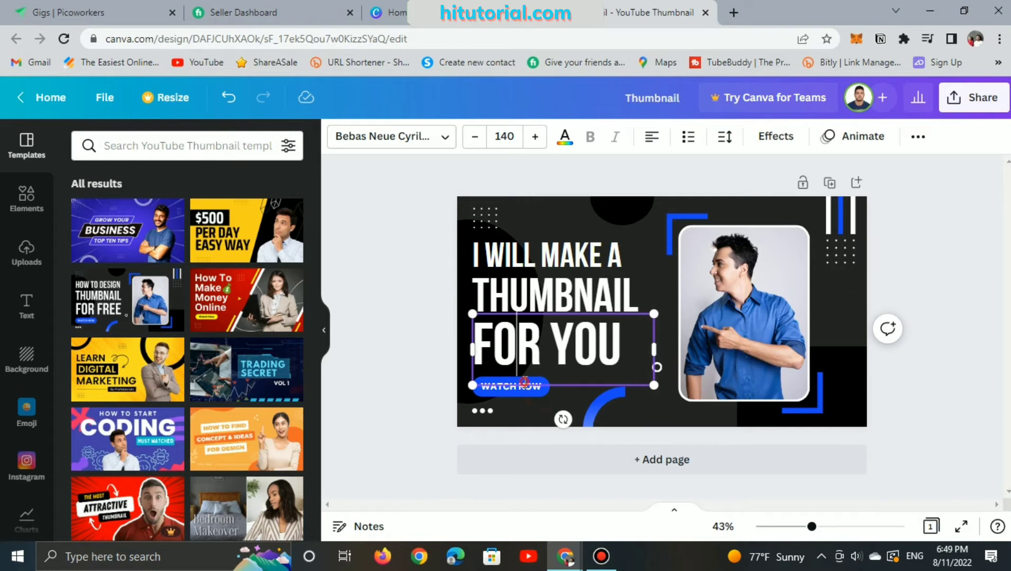
# Step: Change the button label from 'WATCH NOW' to 'ORDER NOW'
pyautogui.click(660, 411)
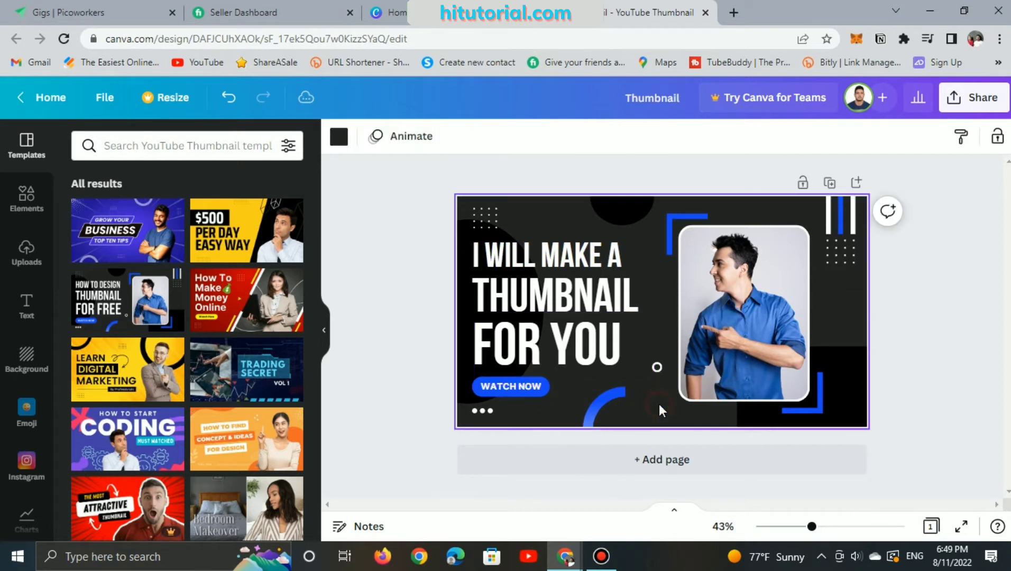
pyautogui.click(526, 389)
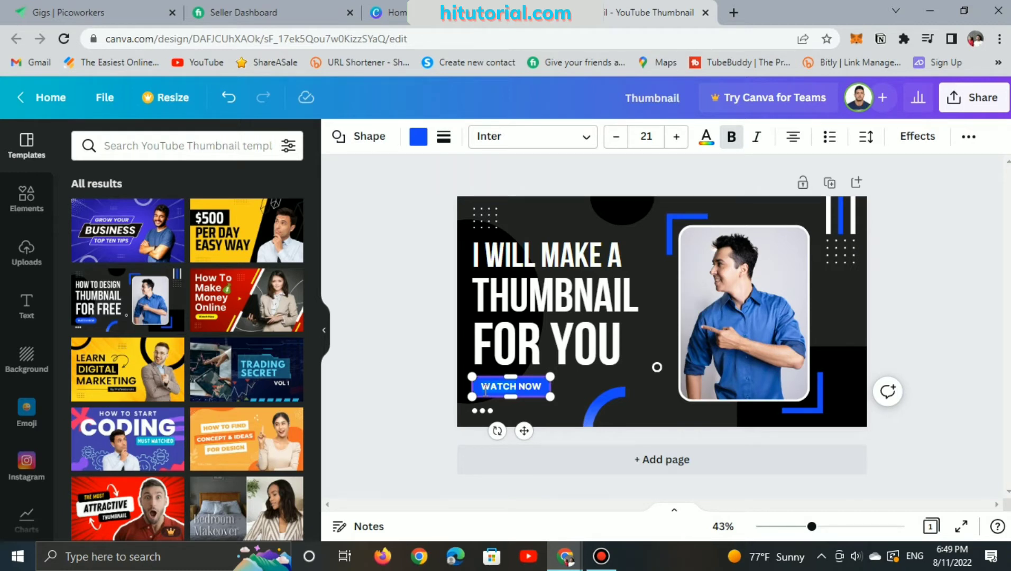
pyautogui.doubleClick(485, 387)
pyautogui.write('ORDER')
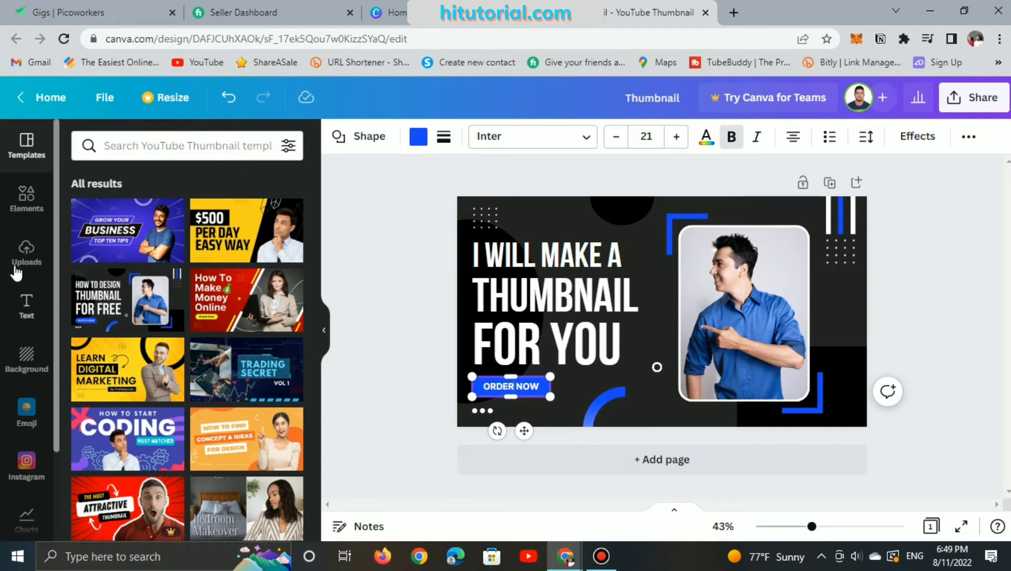
# Step: Search Elements for '2 dollar' and place a shrunken green 2 graphic below the headline
pyautogui.click(30, 218)
pyautogui.click(109, 146)
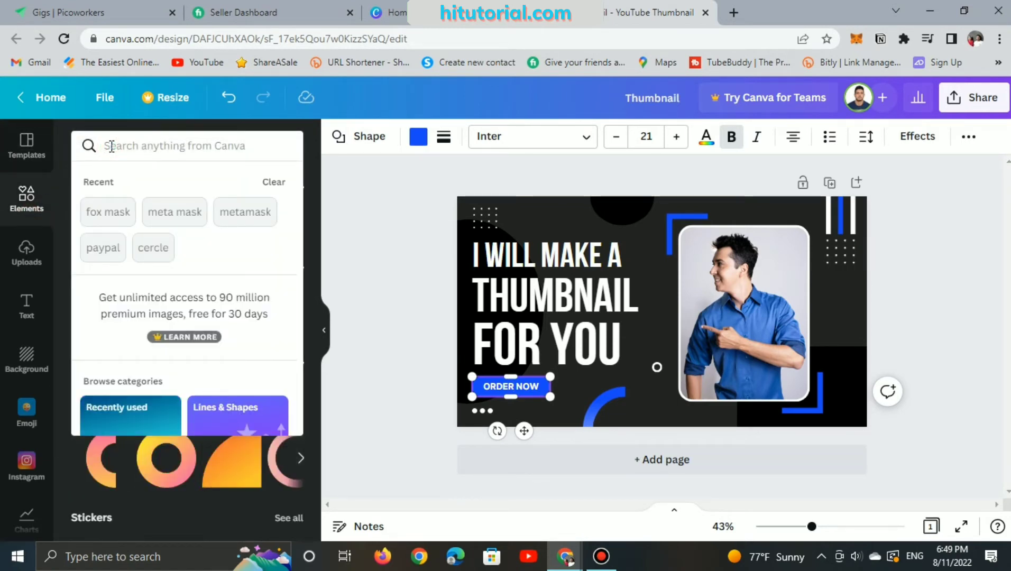
pyautogui.write('2 dol')
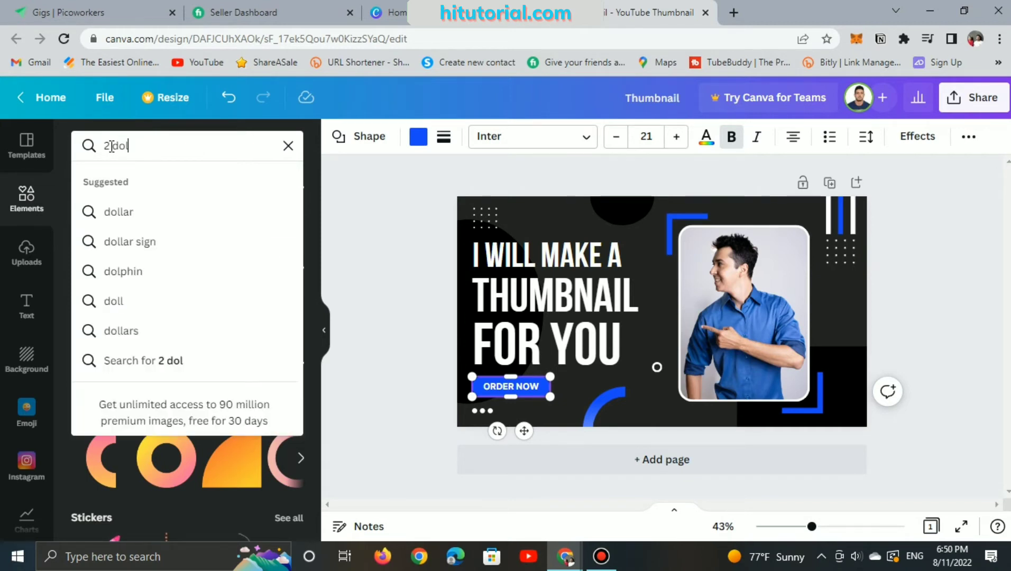
pyautogui.write('LAR')
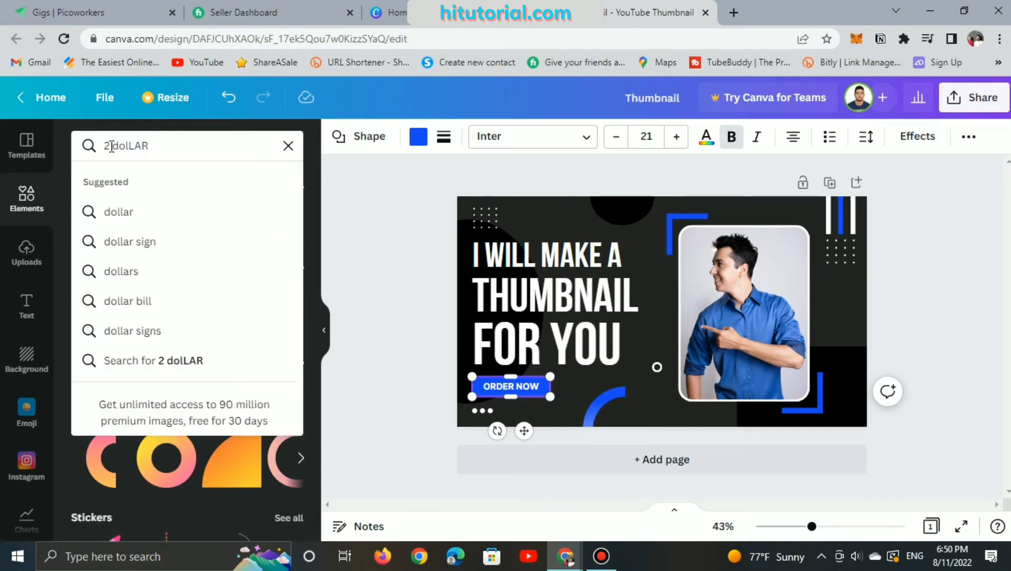
pyautogui.press('Return')
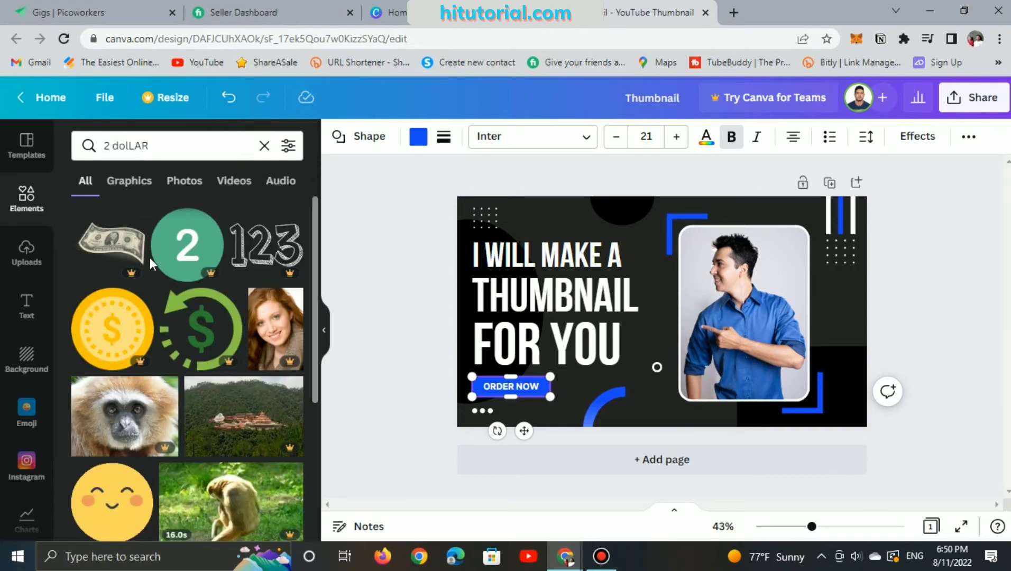
pyautogui.click(128, 182)
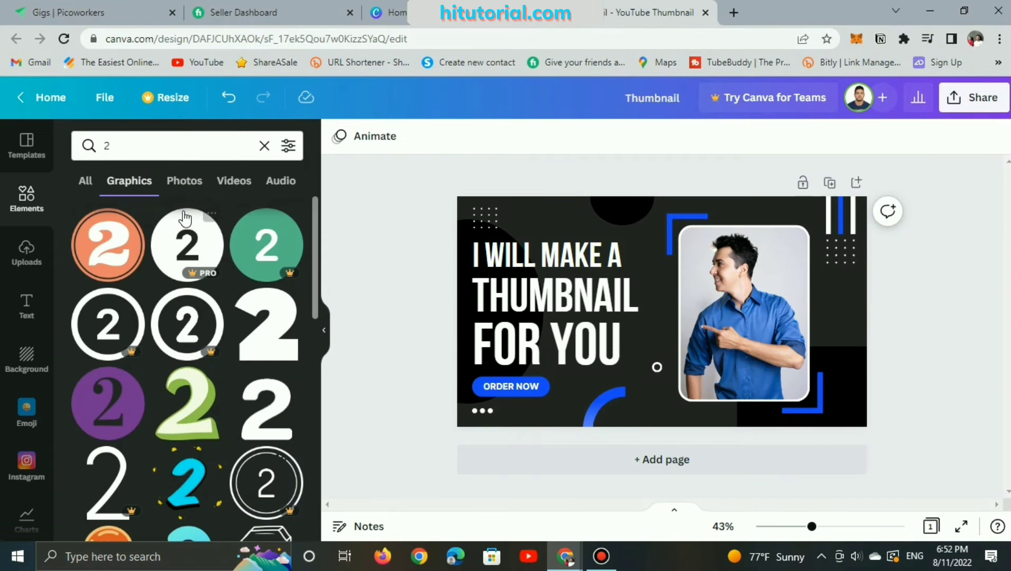
pyautogui.scroll(-2, 154, 296)
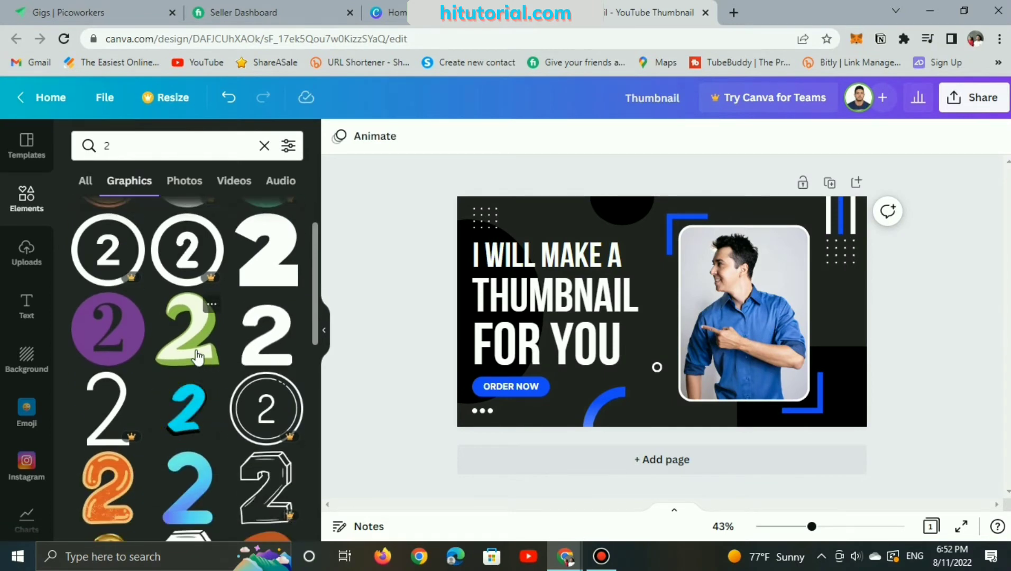
pyautogui.moveTo(194, 356); pyautogui.dragTo(591, 407)
pyautogui.moveTo(554, 437); pyautogui.dragTo(608, 414)
# Step: Replace the element search query with 'dollar'
pyautogui.click(115, 152)
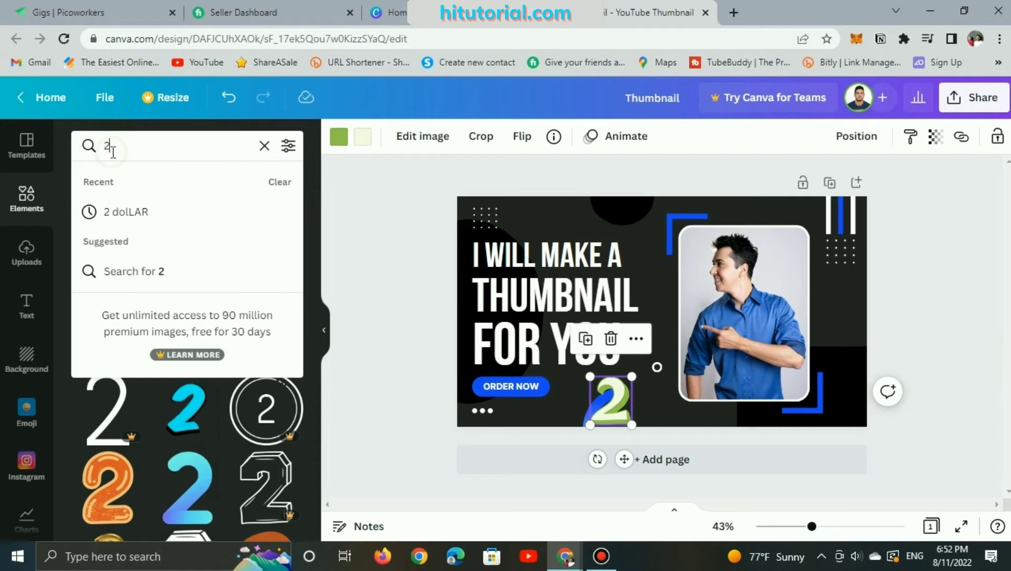
pyautogui.doubleClick(103, 152)
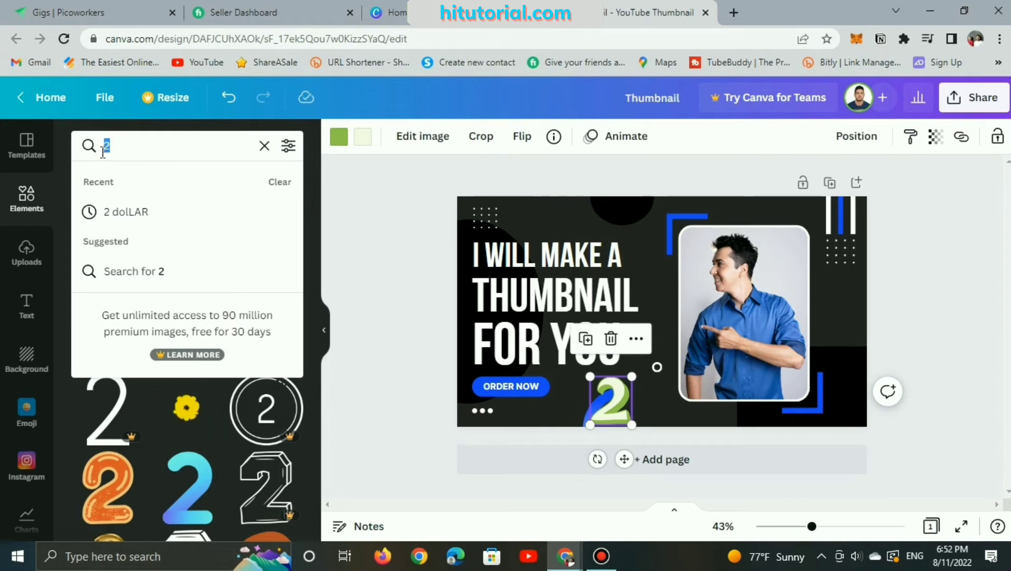
pyautogui.write('doo')
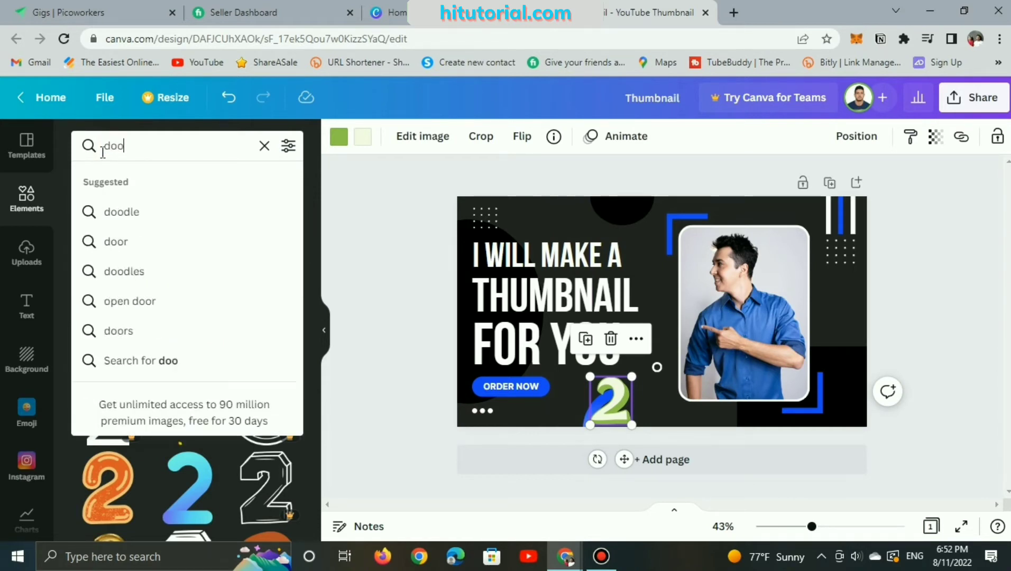
pyautogui.press('BackSpace')
pyautogui.write('l')
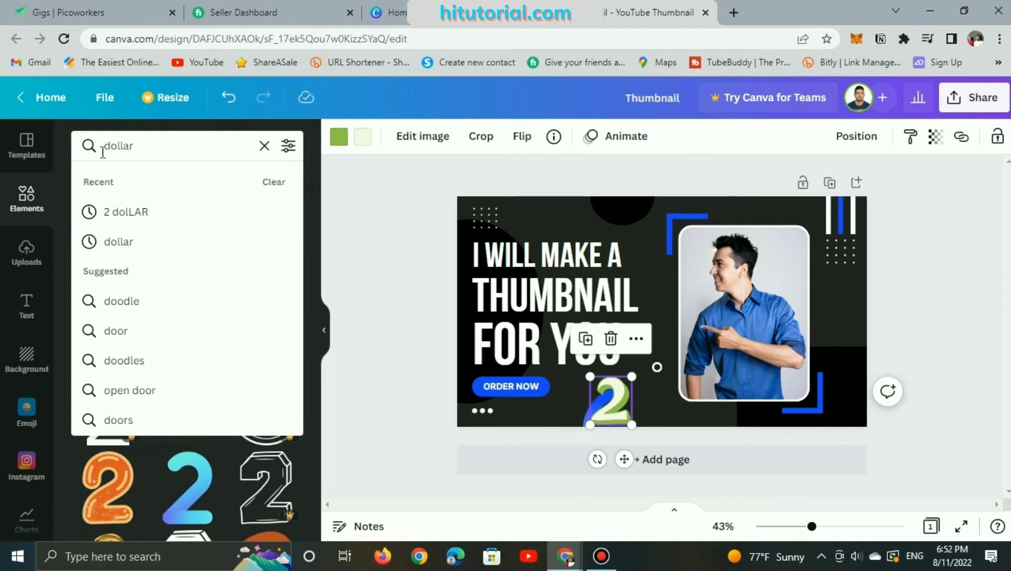
pyautogui.write('lar')
# Step: Add a gold dollar sign graphic beside the 2 and shrink it
pyautogui.press('Return')
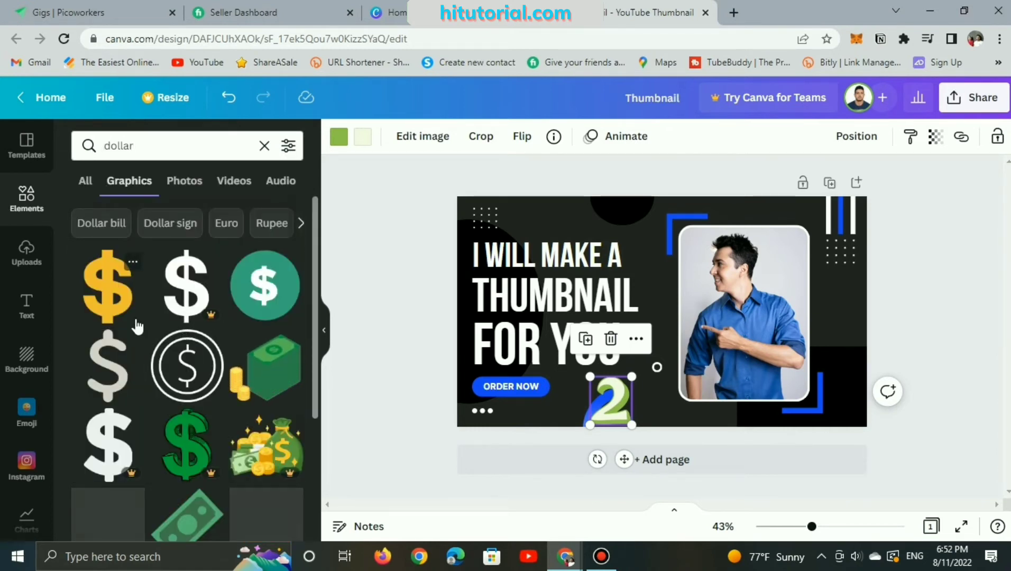
pyautogui.scroll(-4, 155, 413)
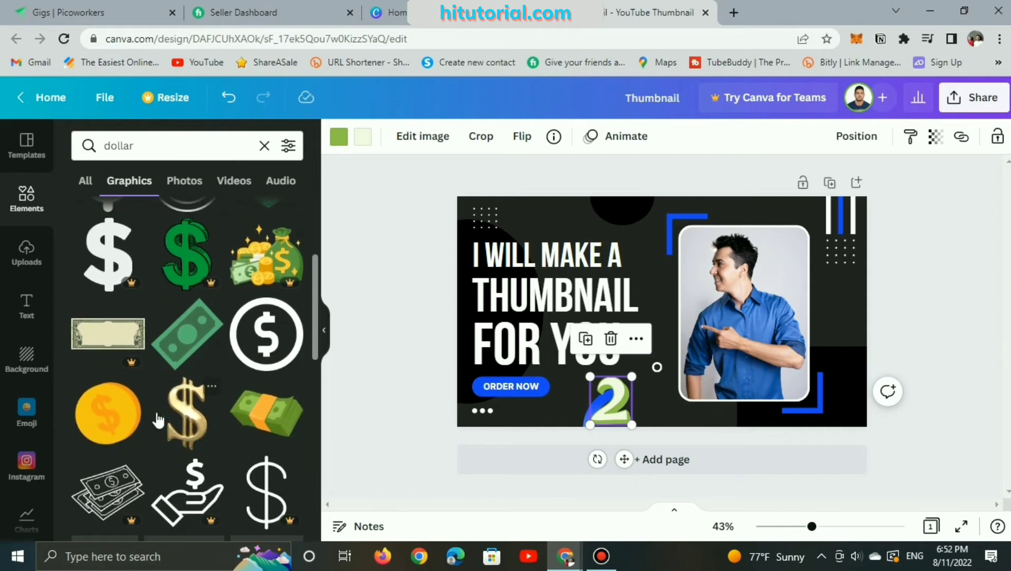
pyautogui.scroll(4, 159, 386)
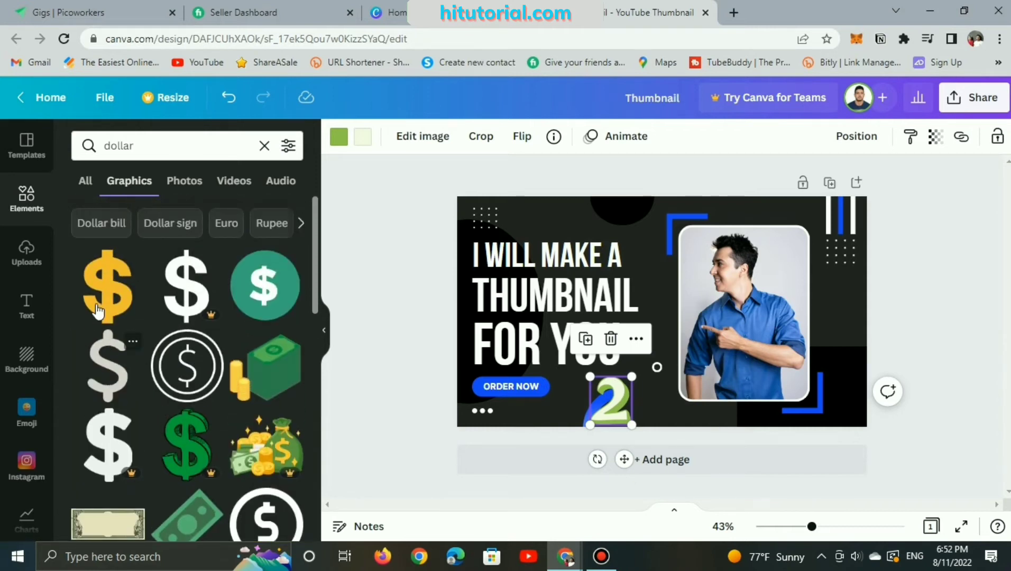
pyautogui.moveTo(98, 312); pyautogui.dragTo(654, 397)
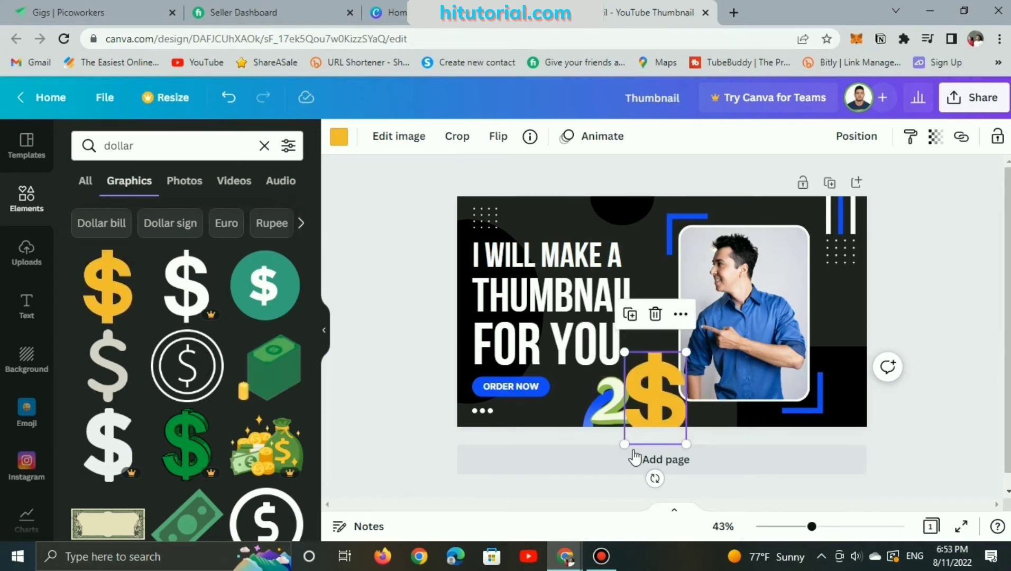
pyautogui.moveTo(625, 444); pyautogui.dragTo(550, 394)
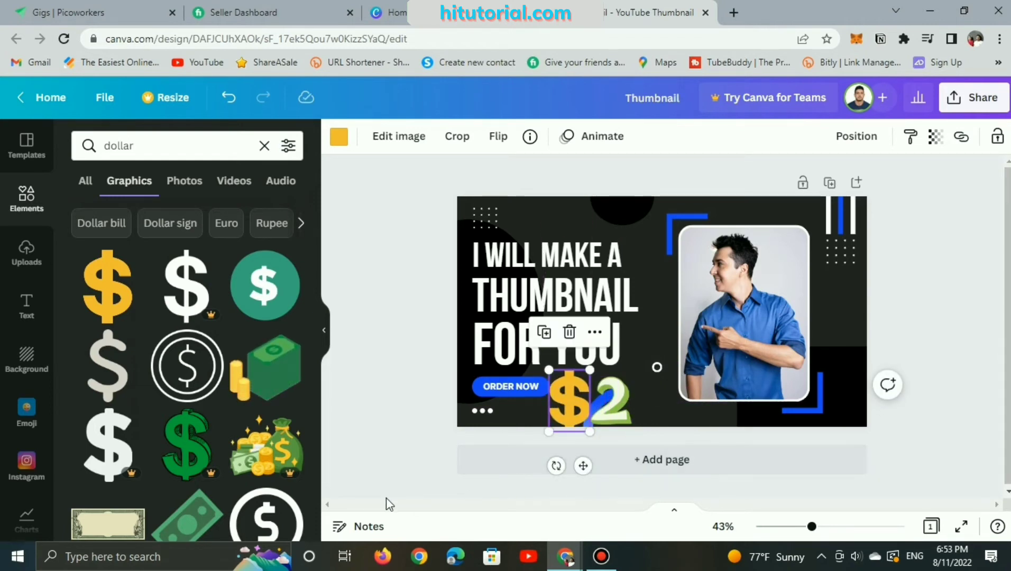
# Step: Recolour the dollar sign olive green to match the 2
pyautogui.click(423, 461)
pyautogui.click(568, 399)
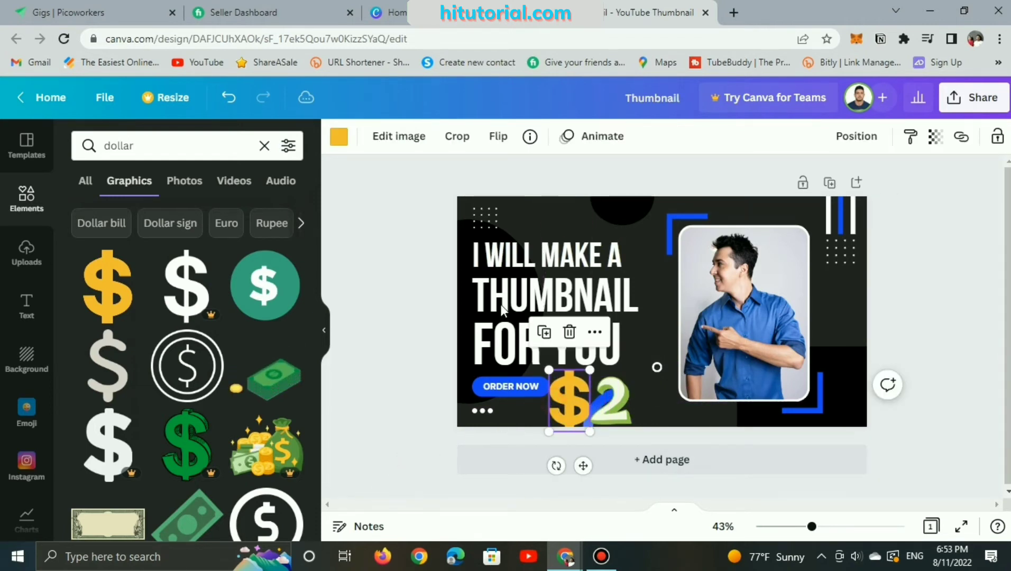
pyautogui.click(339, 136)
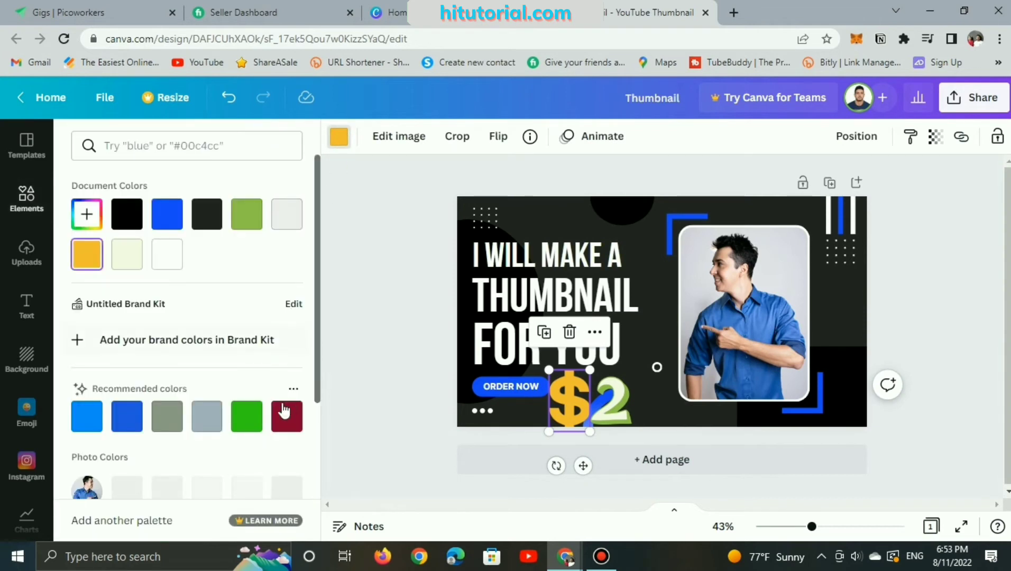
pyautogui.click(247, 421)
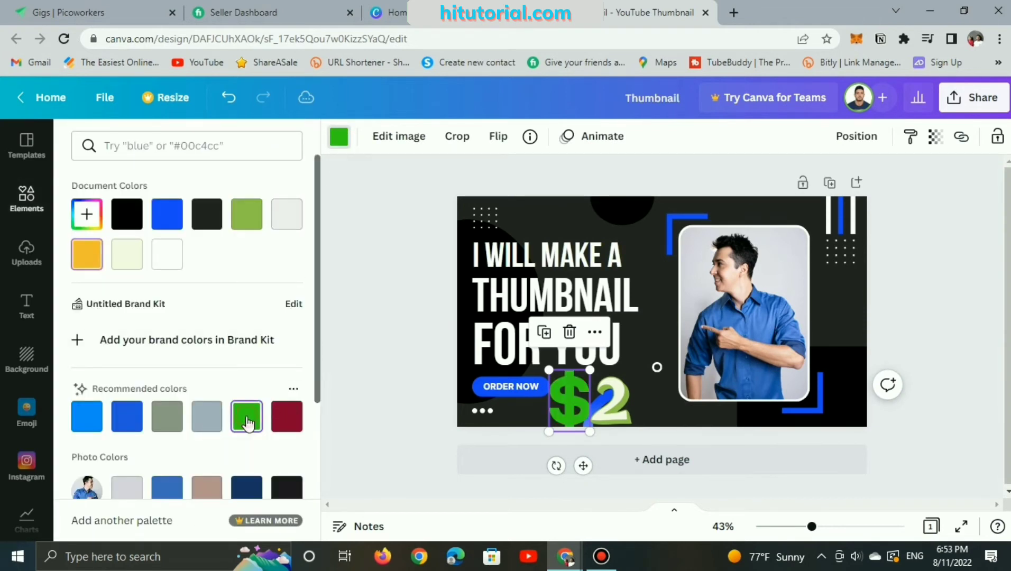
pyautogui.click(251, 210)
pyautogui.click(369, 330)
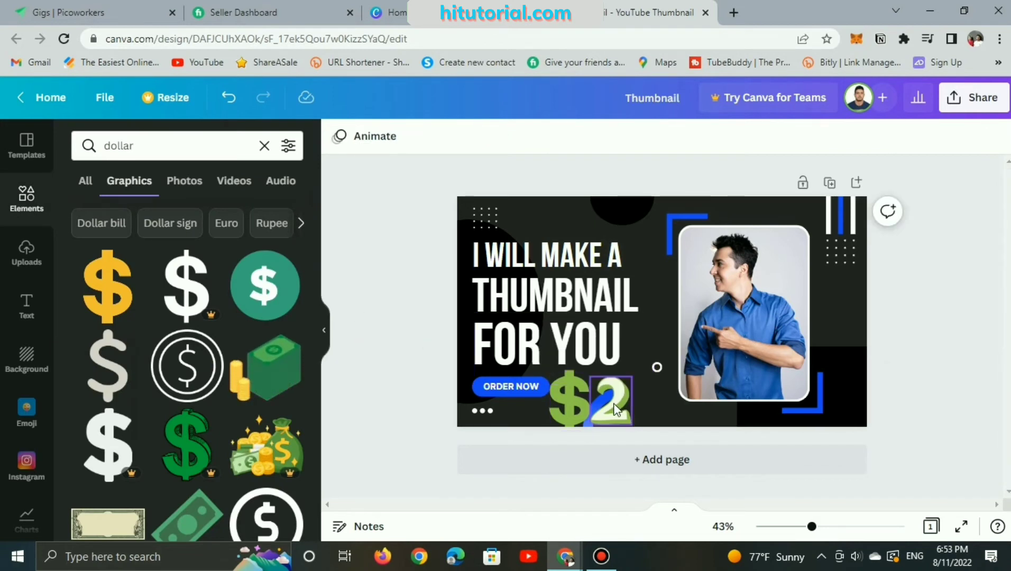
# Step: Move the 2 and the dollar sign to the thumbnail's top-right corner
pyautogui.moveTo(615, 410); pyautogui.dragTo(796, 228)
pyautogui.moveTo(569, 401); pyautogui.dragTo(858, 212)
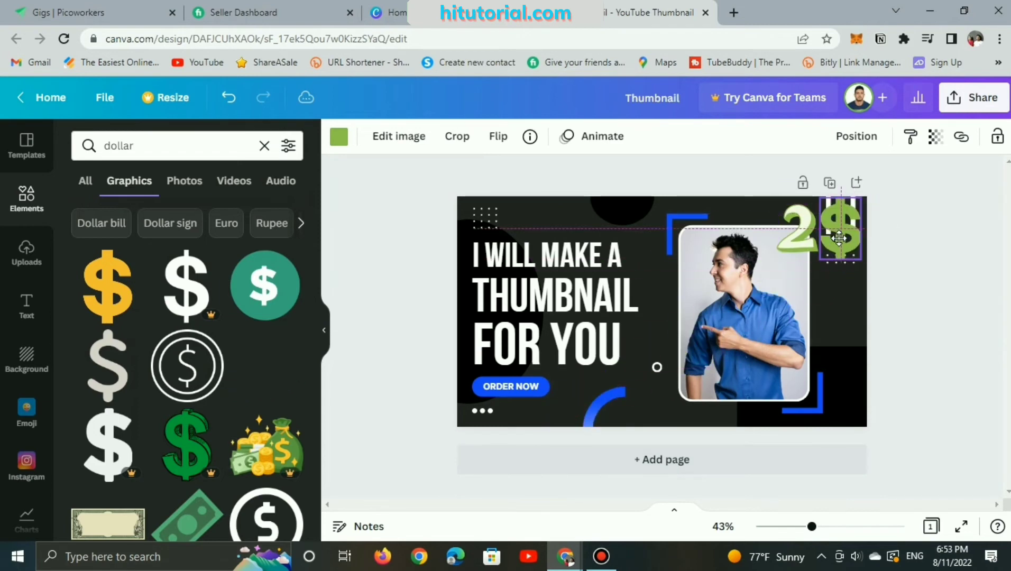
pyautogui.click(947, 299)
# Step: Download the design as a PNG via Share, then return to the Picoworkers tab
pyautogui.click(971, 106)
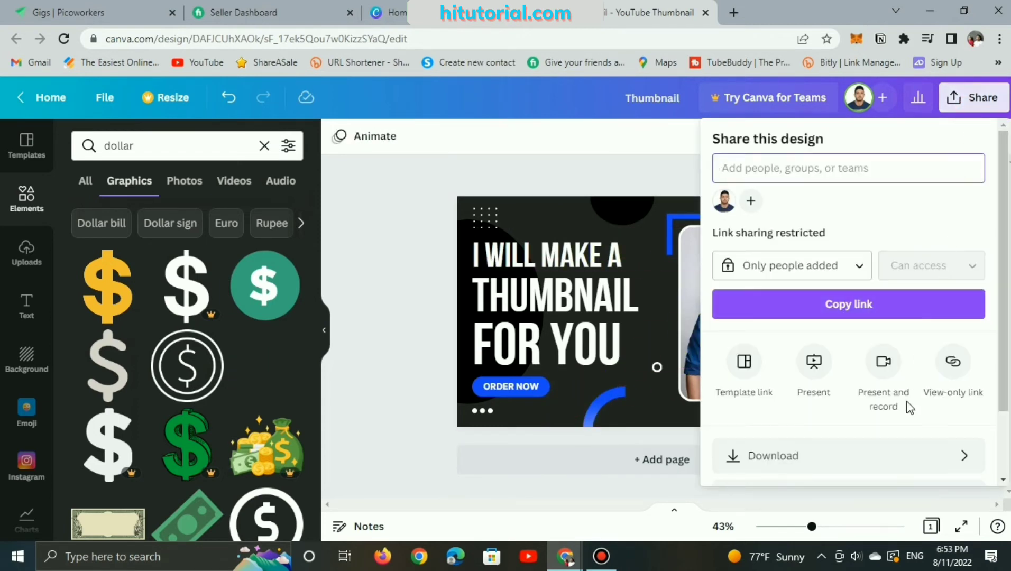
pyautogui.click(850, 458)
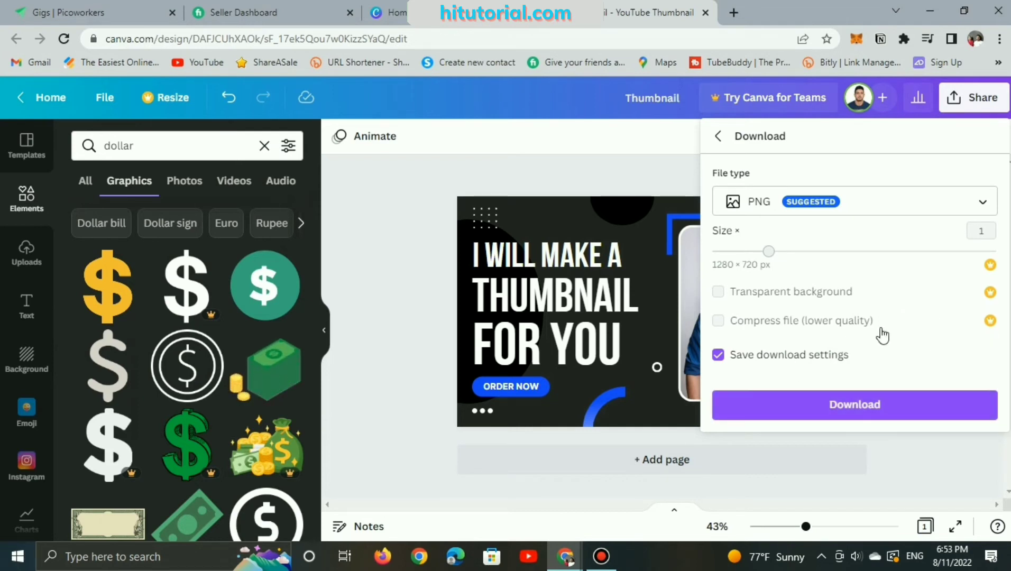
pyautogui.click(832, 415)
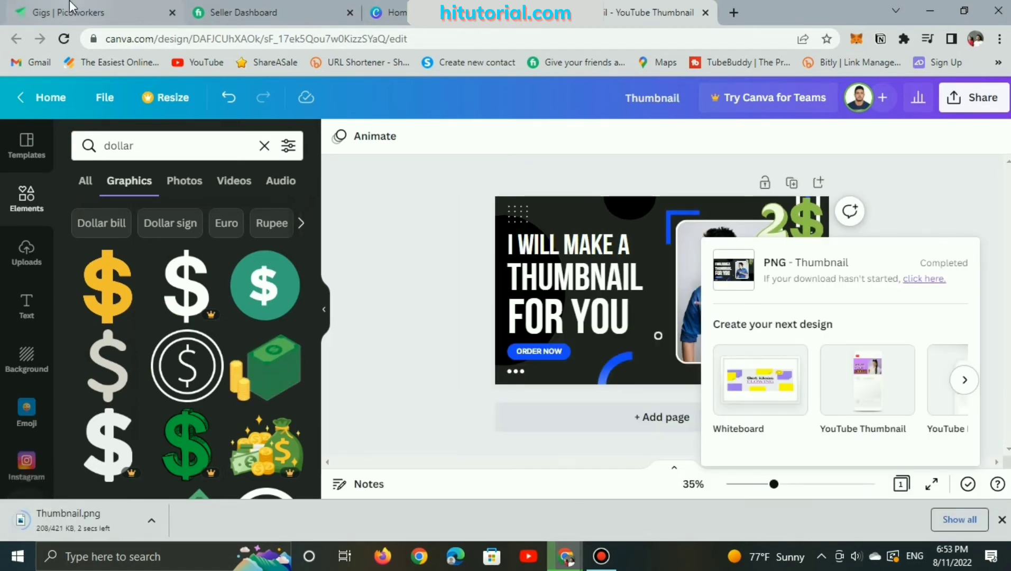
pyautogui.click(72, 7)
# Step: Upload Thumbnail.png from Downloads as the gig image
pyautogui.scroll(7, 243, 335)
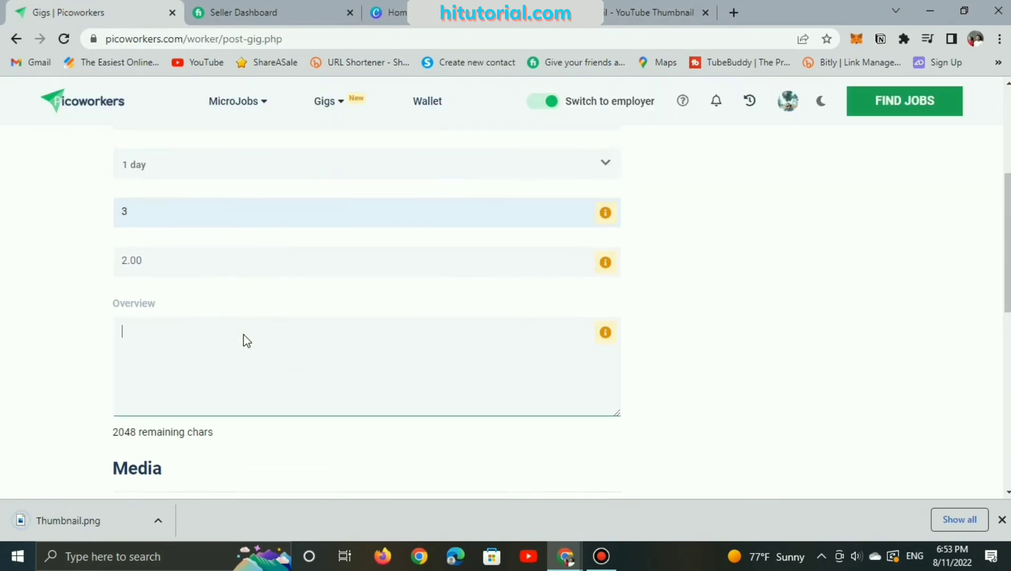
pyautogui.scroll(-4, 244, 334)
pyautogui.scroll(-5, 244, 334)
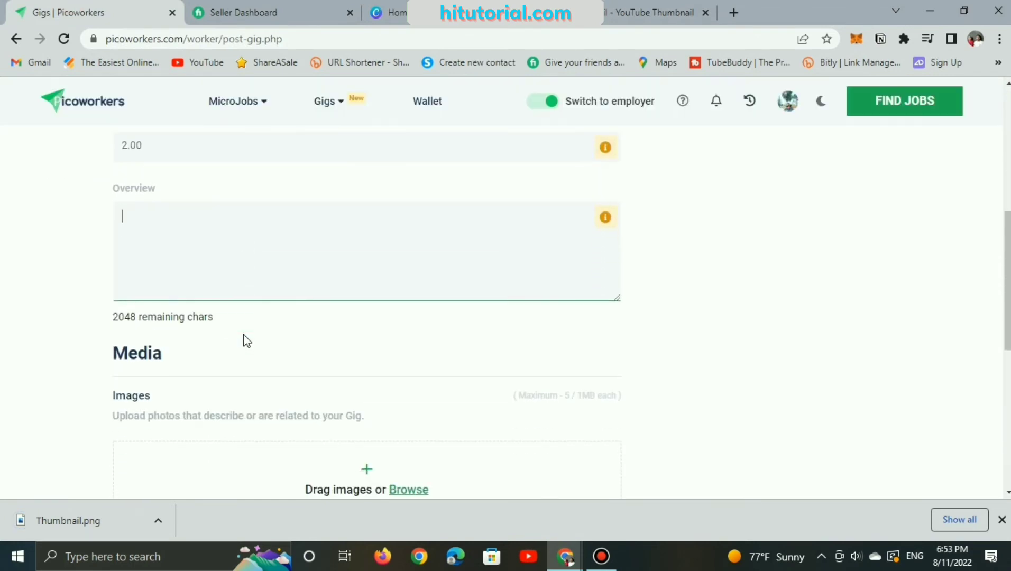
pyautogui.click(413, 343)
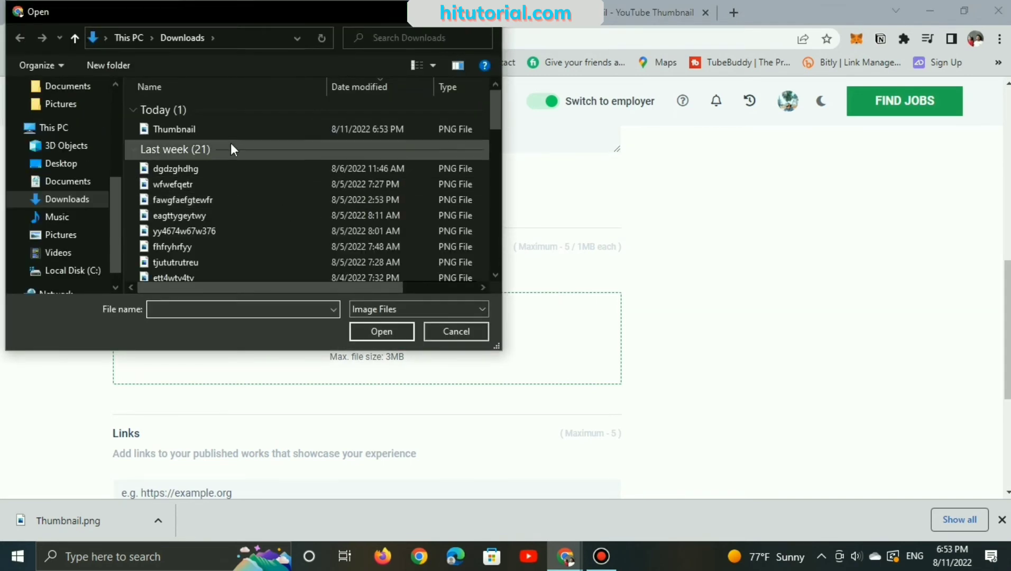
pyautogui.click(219, 130)
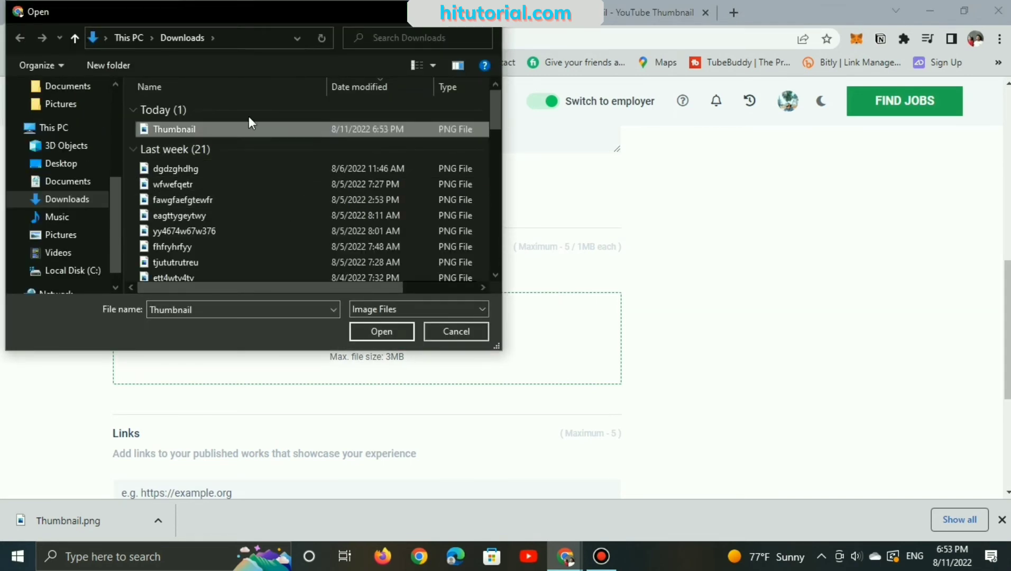
pyautogui.click(377, 336)
# Step: Add two more empty link fields, making three in total
pyautogui.scroll(-1, 337, 339)
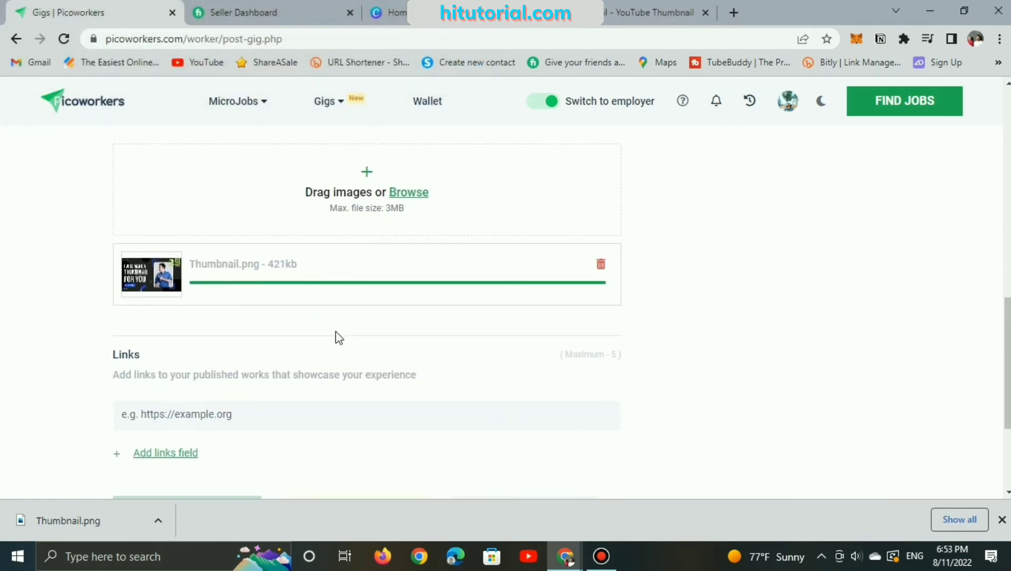
pyautogui.scroll(-1, 338, 337)
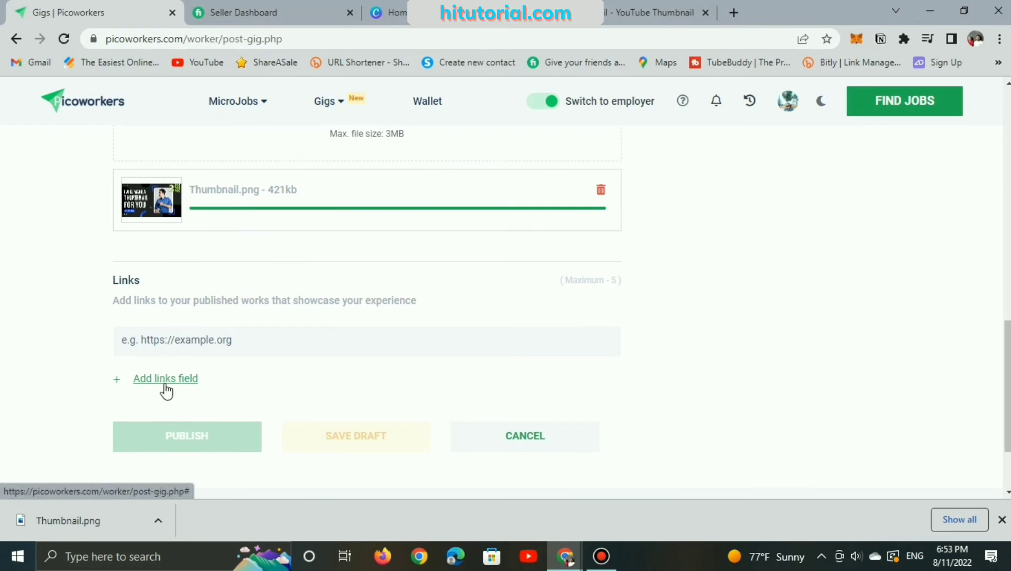
pyautogui.click(240, 340)
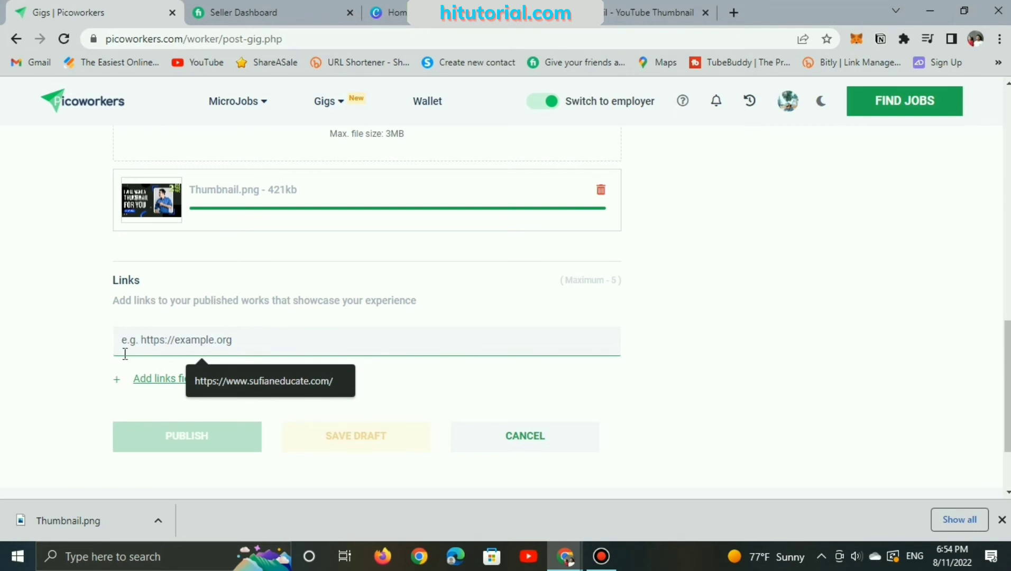
pyautogui.click(140, 379)
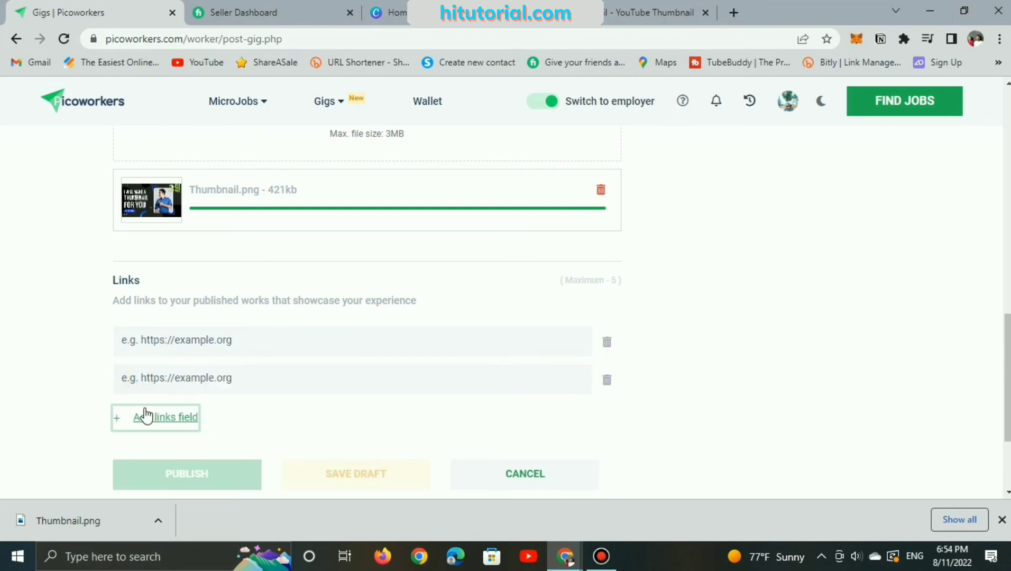
pyautogui.click(150, 417)
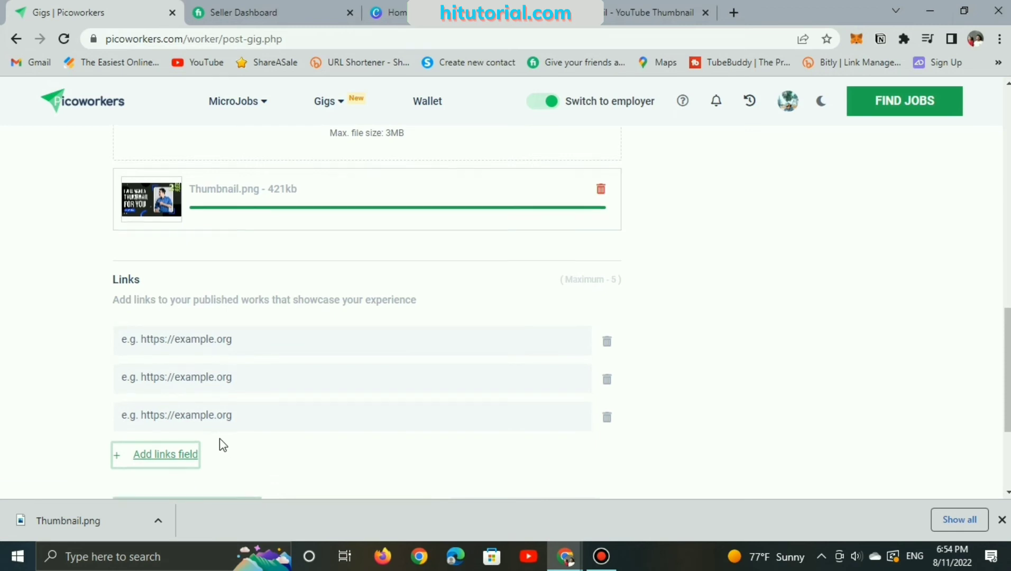
pyautogui.scroll(-3, 219, 445)
pyautogui.scroll(4, 219, 443)
pyautogui.scroll(4, 219, 438)
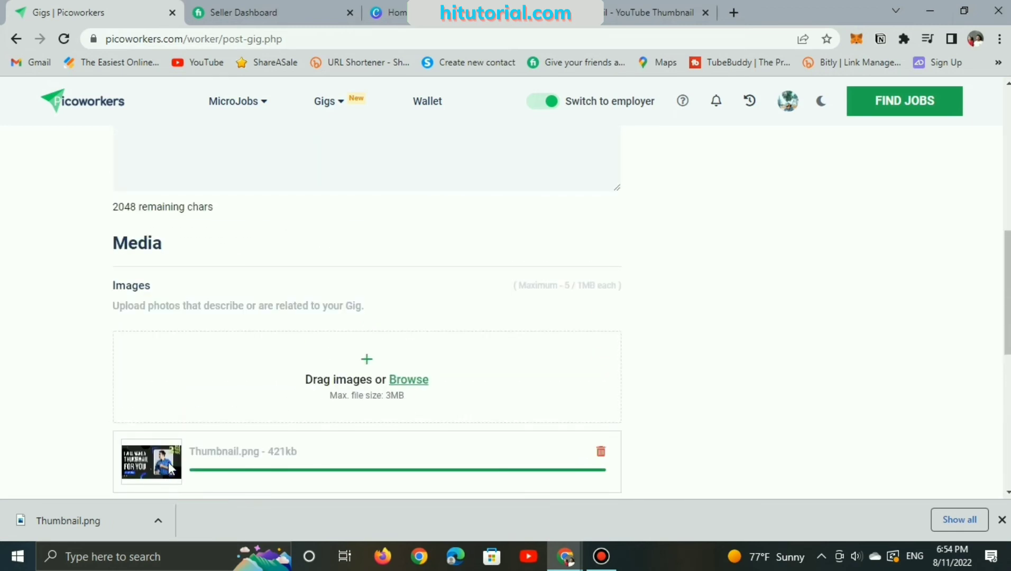
# Step: Write the overview 'I will create a wonderful thumbnails for your YouTube videos' followed by dots
pyautogui.scroll(4, 244, 338)
pyautogui.click(245, 334)
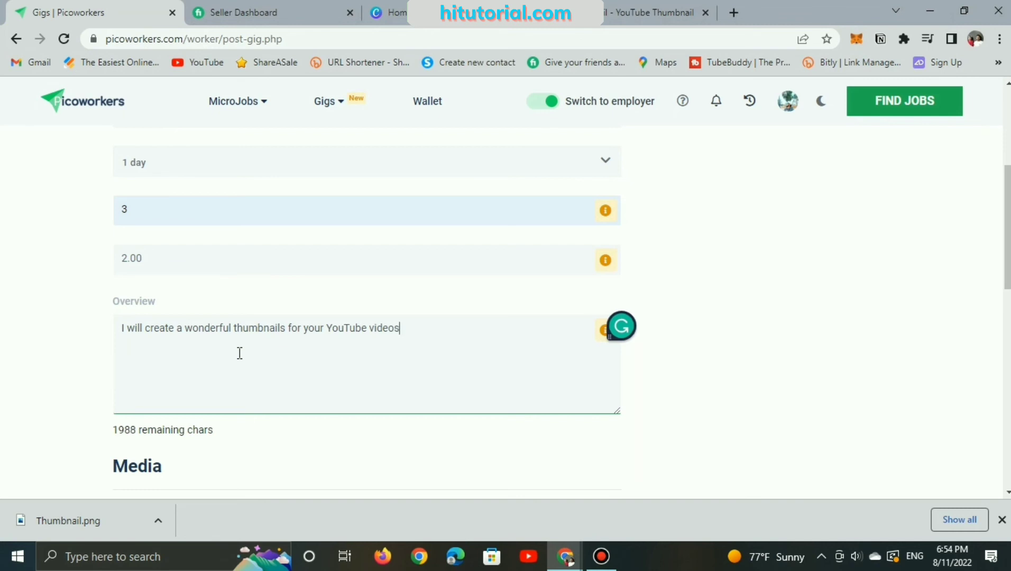
pyautogui.write('....................')
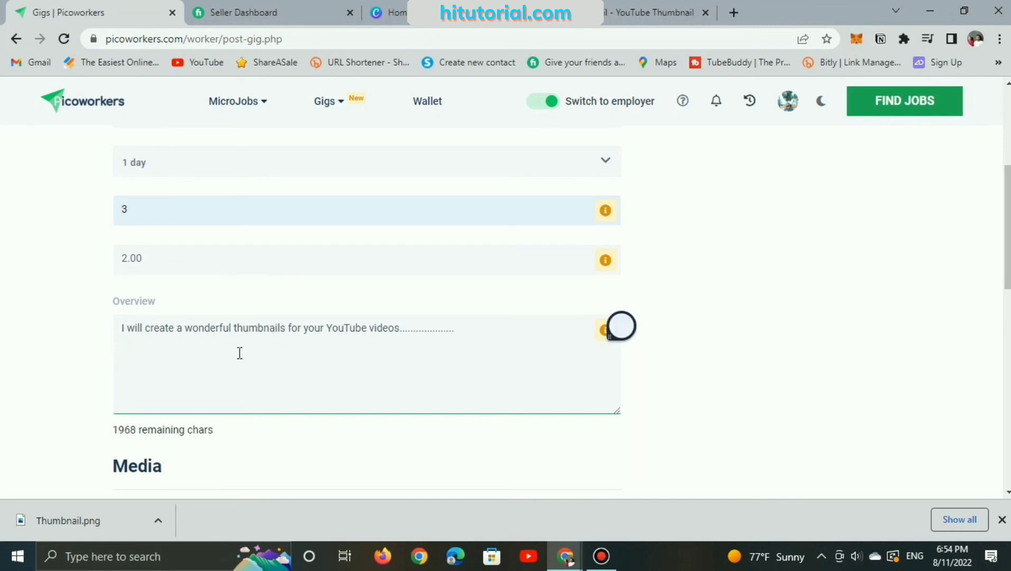
pyautogui.scroll(-10, 239, 353)
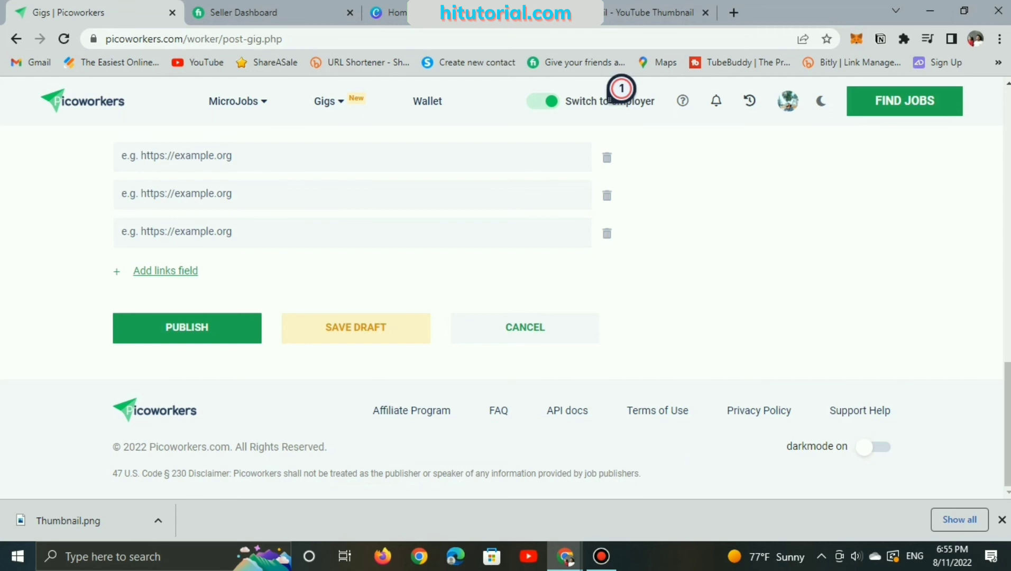
# Step: Save the $10.00 Blogspot content gig as a draft and return to My Posted Gigs
pyautogui.click(1001, 521)
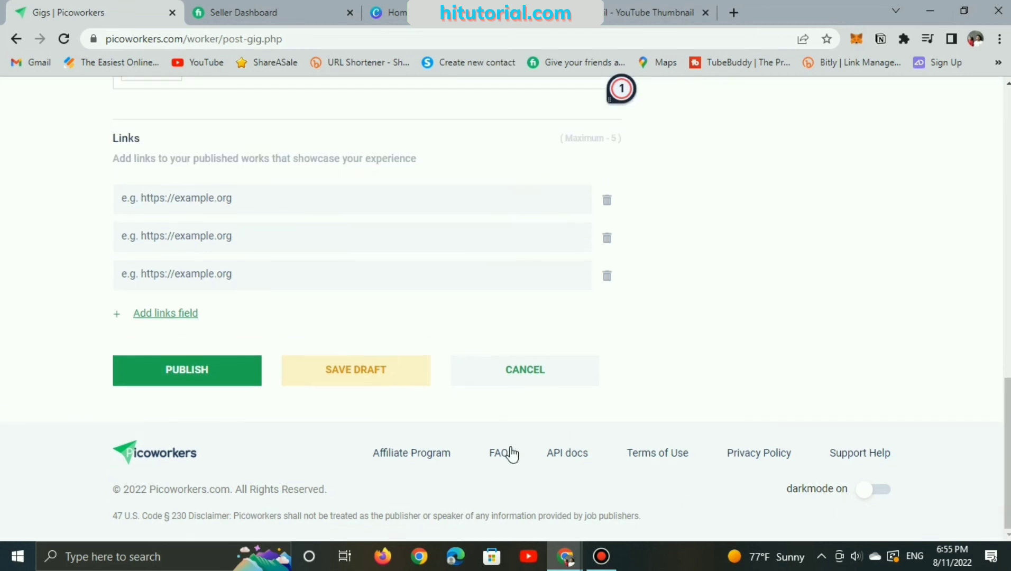
pyautogui.click(338, 378)
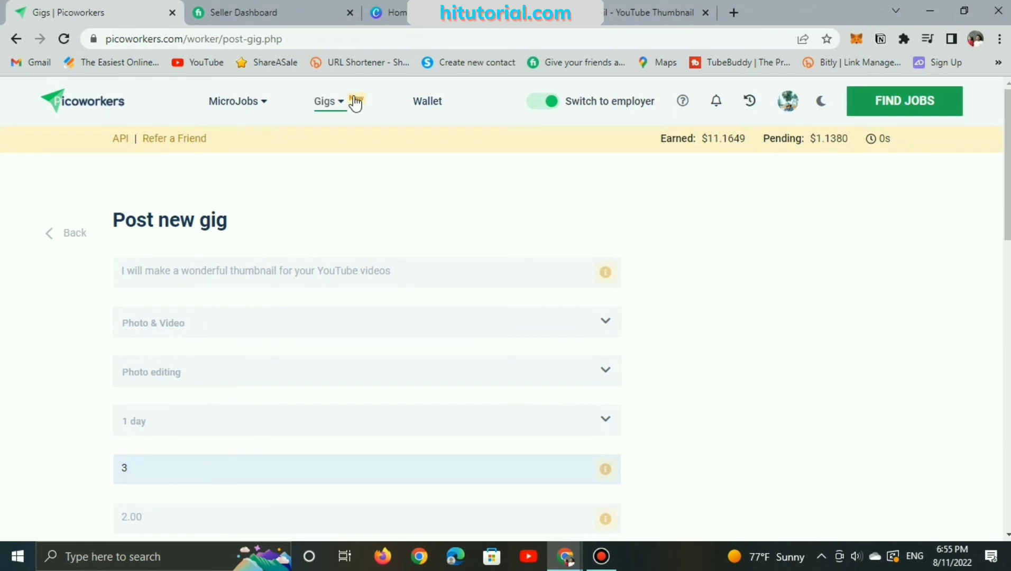
pyautogui.moveTo(343, 106)
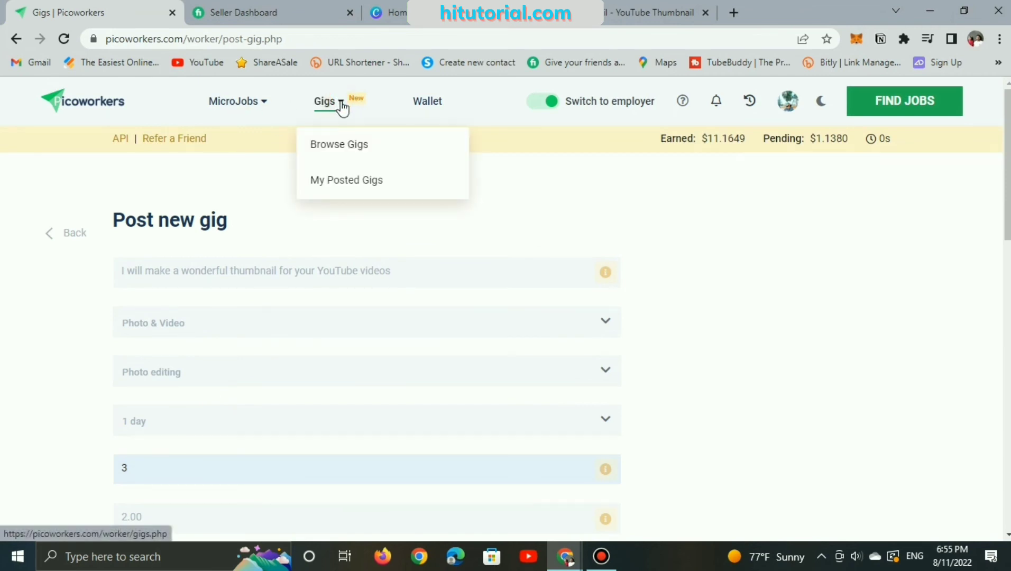
pyautogui.click(355, 182)
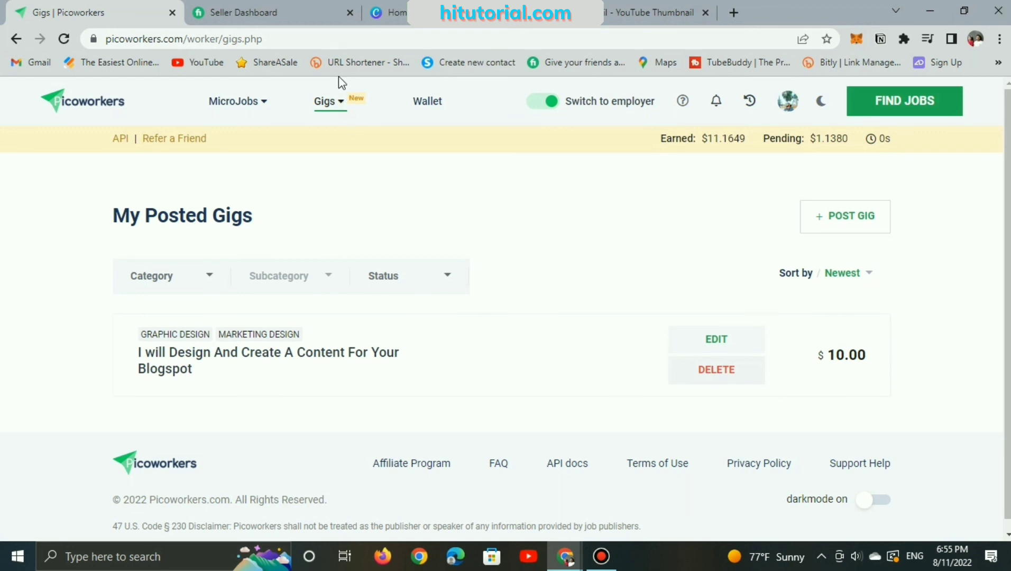
# Step: Go to the Browse Gigs page and skim the listings of other sellers' gigs
pyautogui.click(338, 97)
pyautogui.click(355, 139)
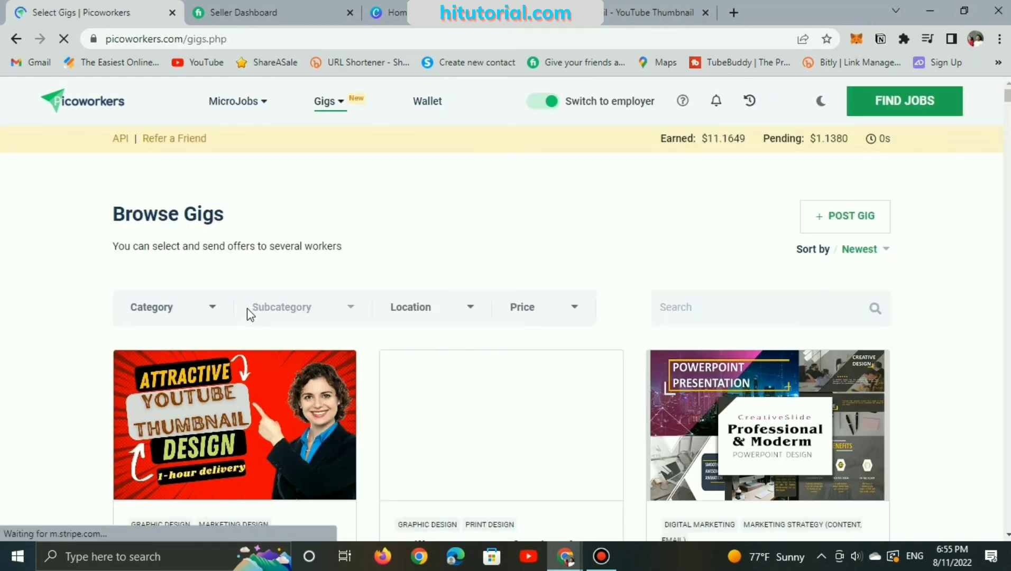
pyautogui.scroll(-4, 208, 312)
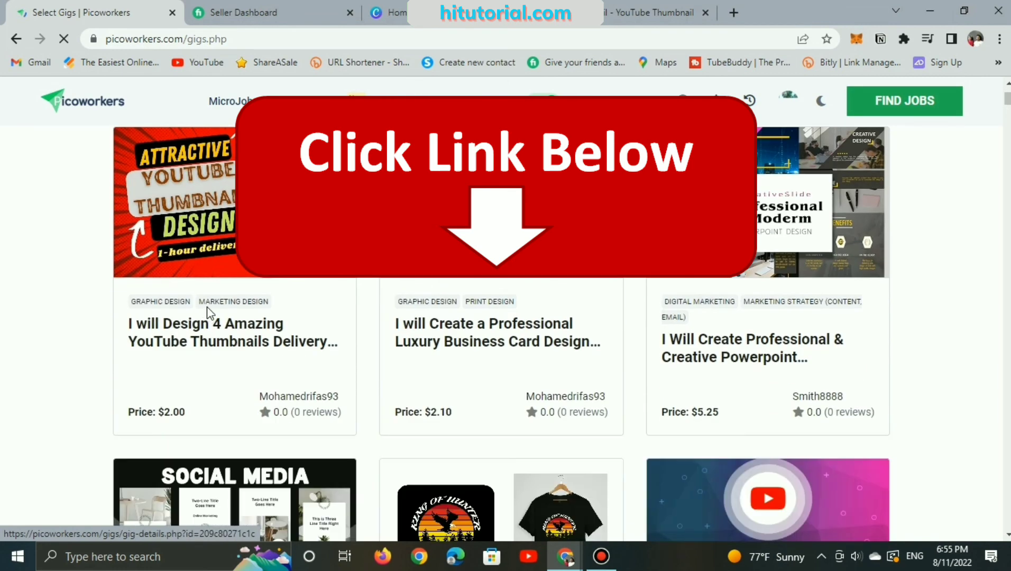
pyautogui.scroll(3, 217, 275)
# Step: Filter the listings to the Photo & Video category, then switch to the Fiverr seller dashboard
pyautogui.click(221, 235)
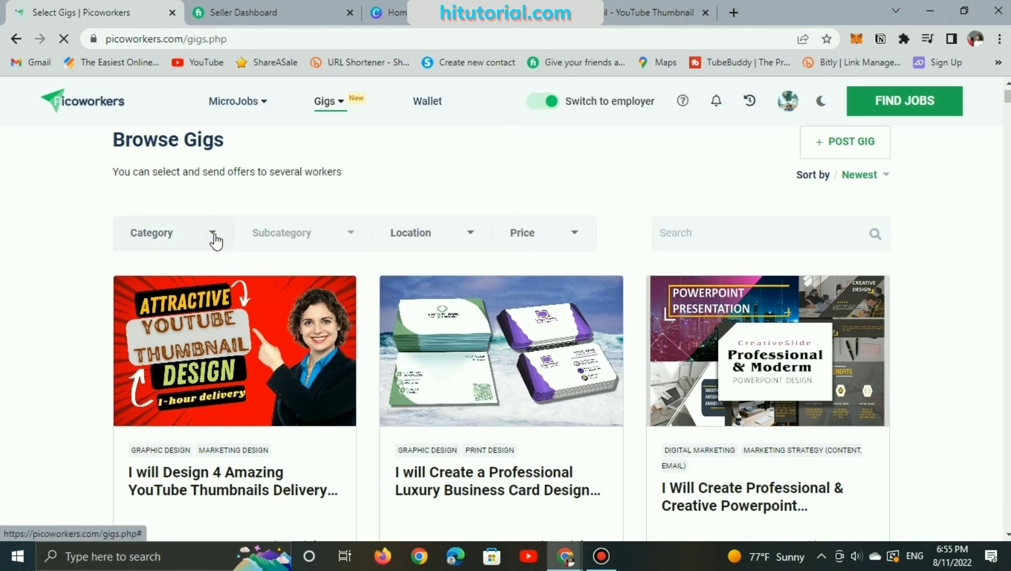
pyautogui.click(214, 235)
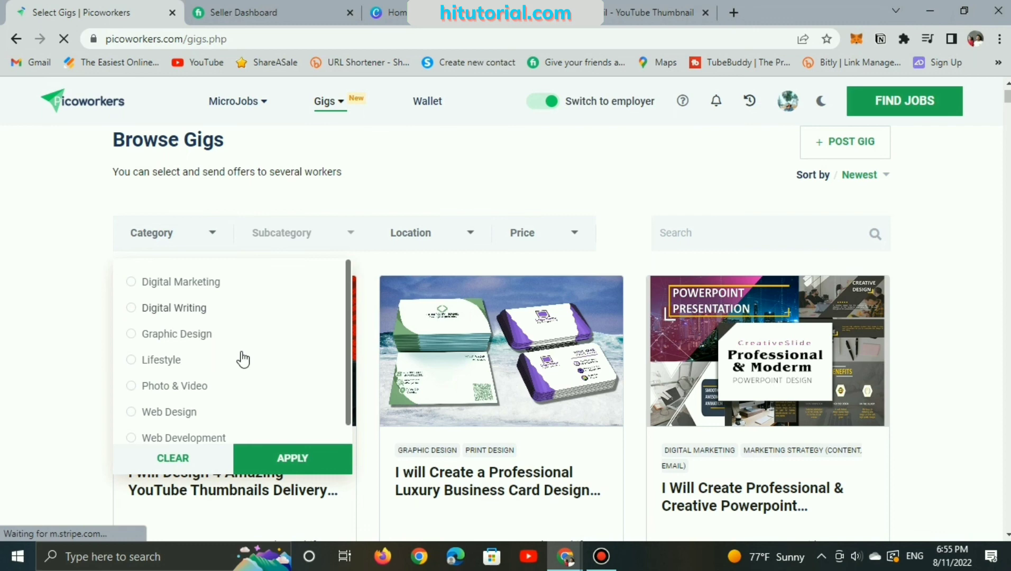
pyautogui.click(204, 389)
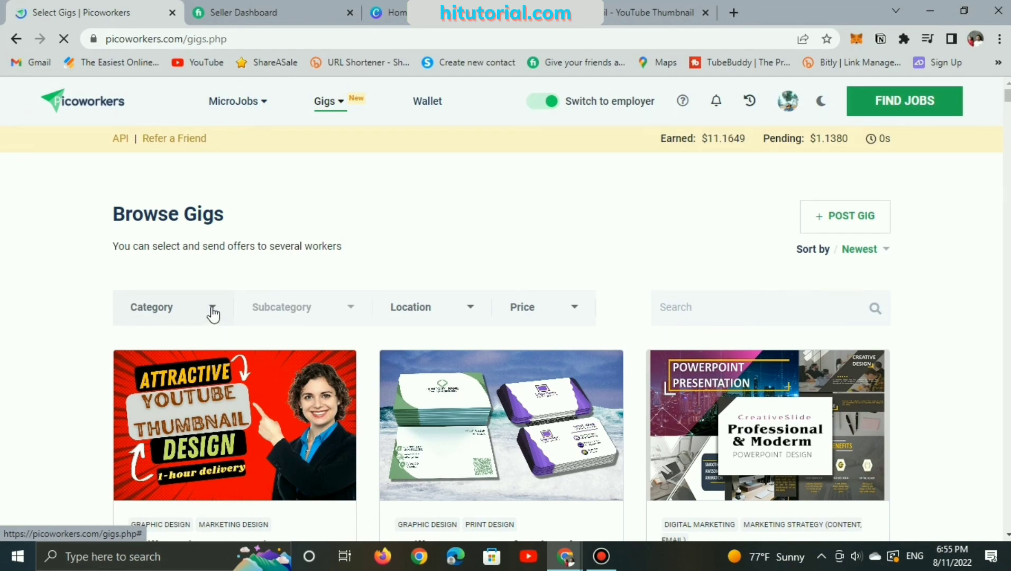
pyautogui.scroll(-15, 212, 312)
pyautogui.scroll(-5, 224, 309)
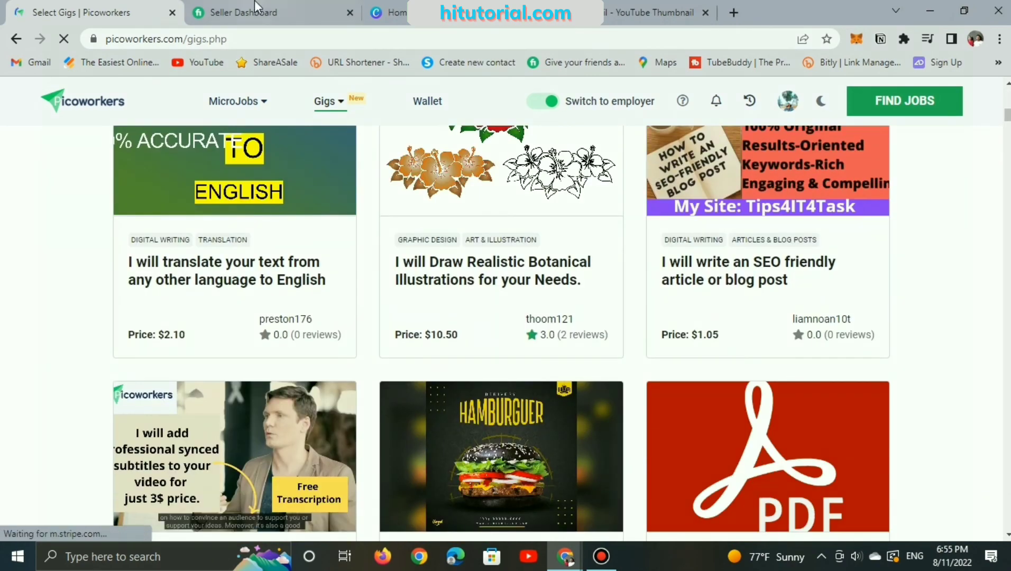
pyautogui.click(259, 12)
pyautogui.scroll(5, 169, 164)
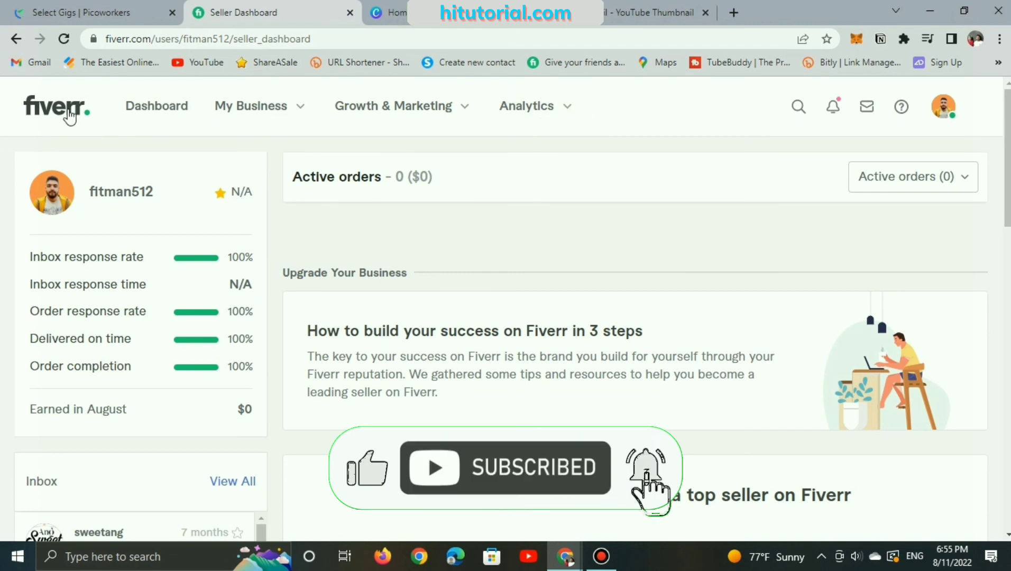
pyautogui.click(70, 110)
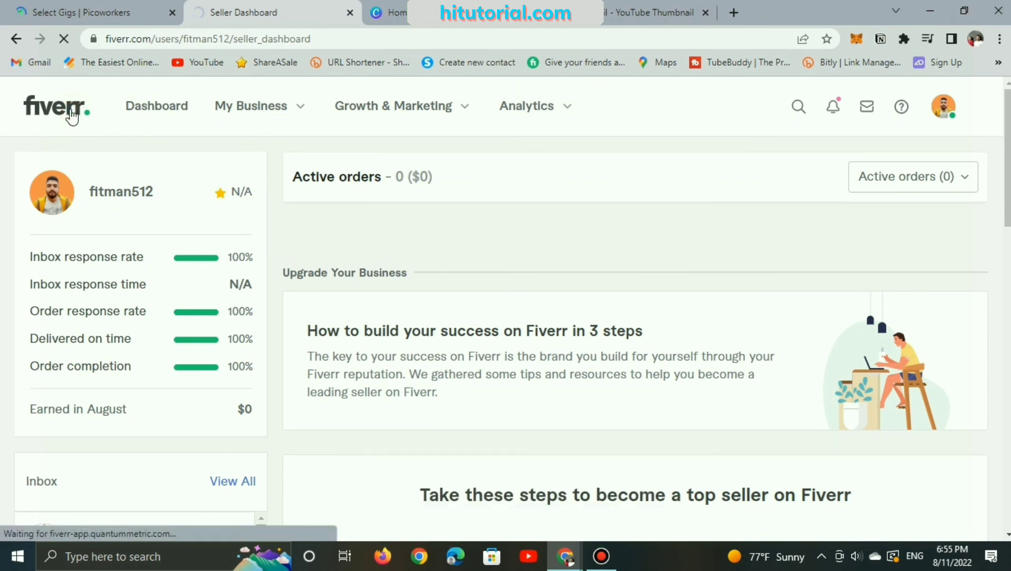